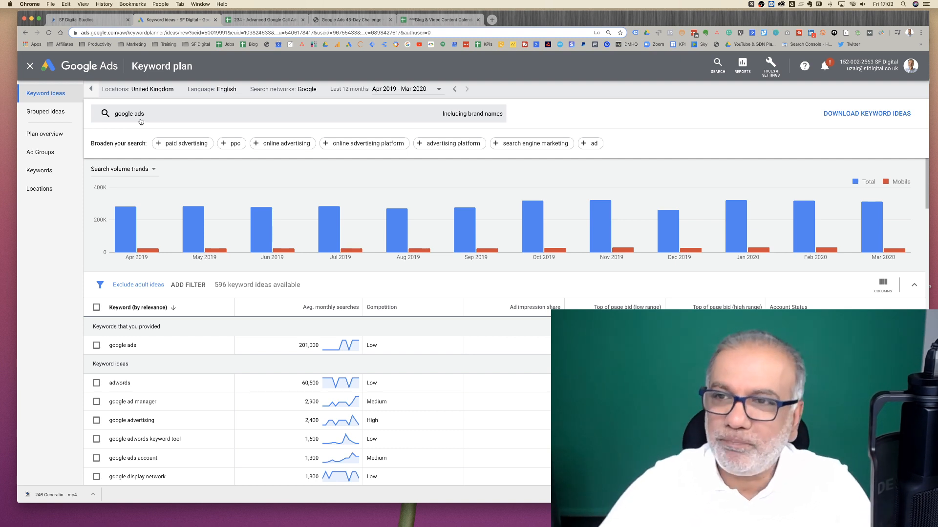
# - Look through the keyword ideas for "google ads" and download them as a CSV file
pyautogui.scroll(-15, 174, 341)
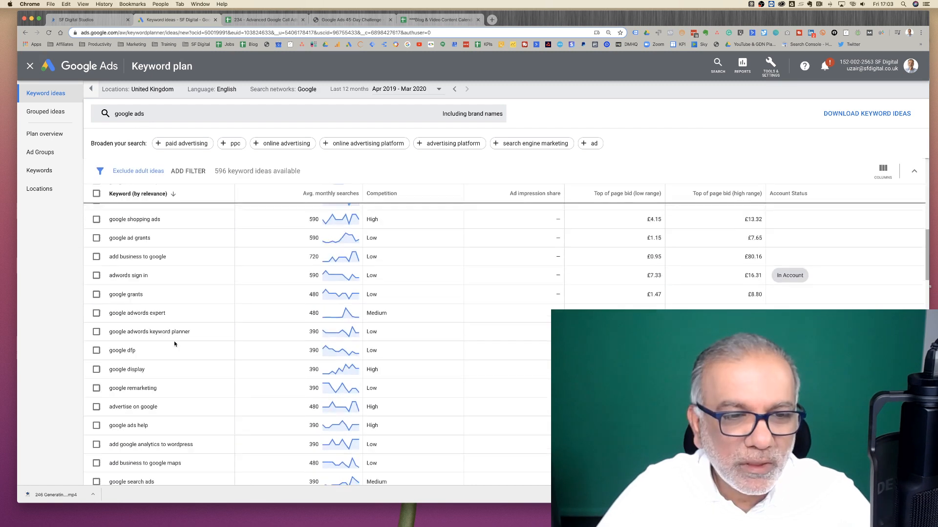
pyautogui.scroll(15, 175, 342)
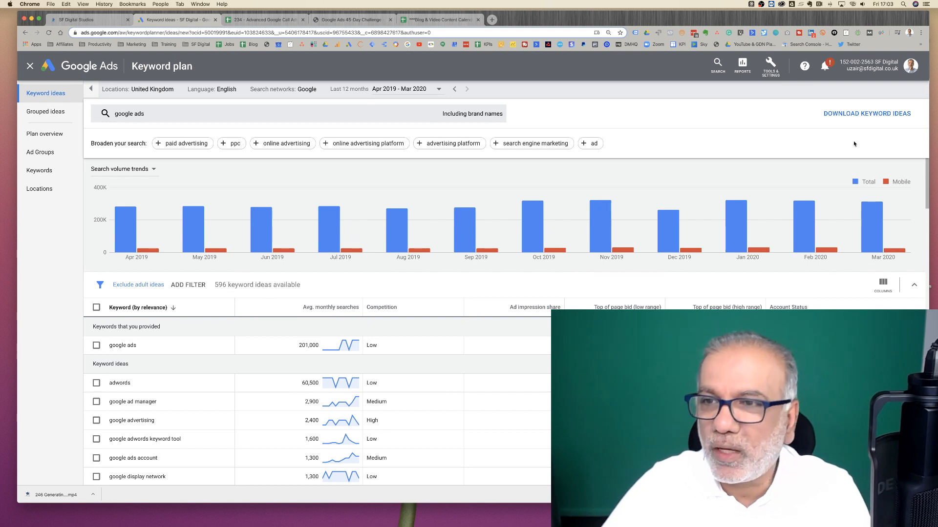
pyautogui.click(870, 115)
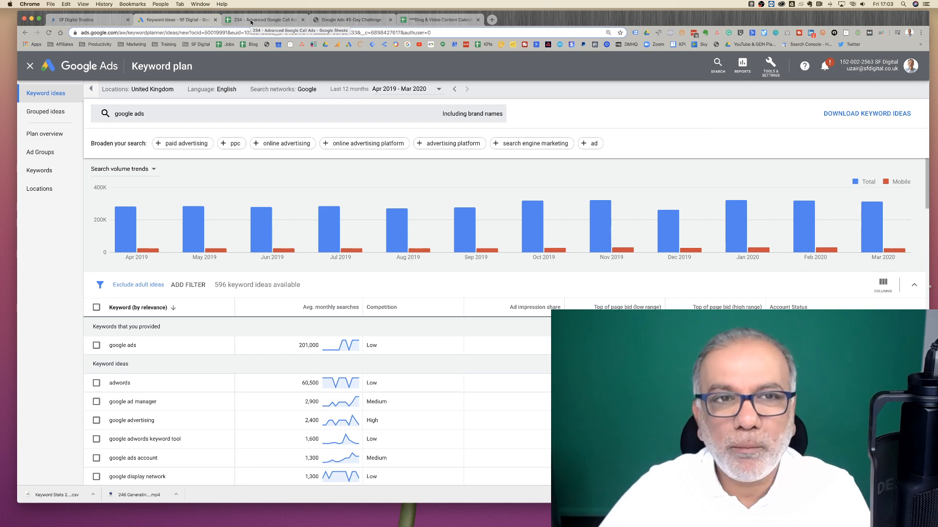
# - In the "234 - Advanced Google Call Ads" spreadsheet, import "Keyword Stats 2020-04-10 at 17_03_40.csv" from Downloads, replacing the current Keywords sheet
pyautogui.click(250, 20)
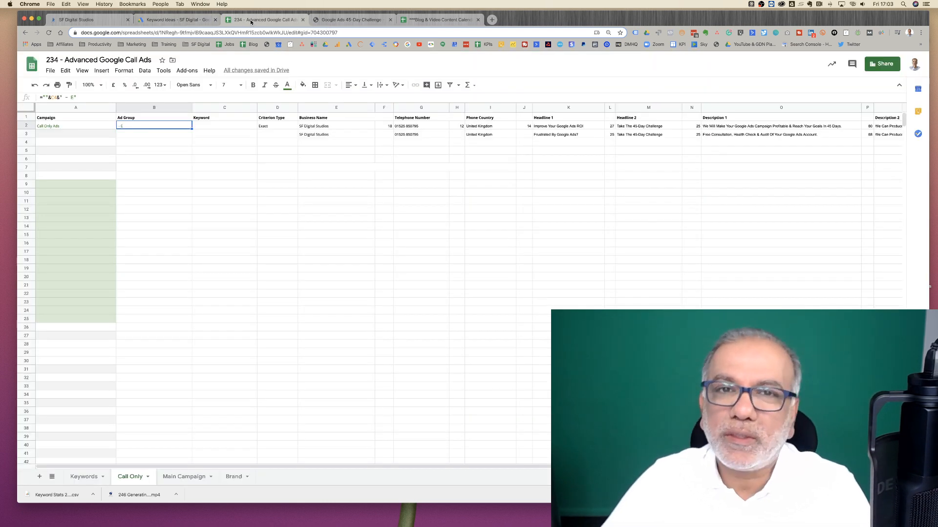
pyautogui.click(79, 478)
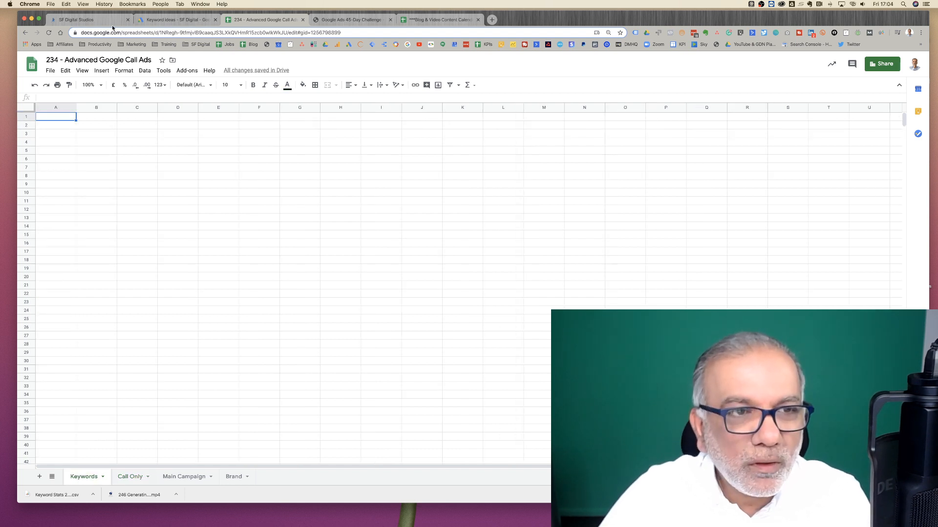
pyautogui.click(50, 70)
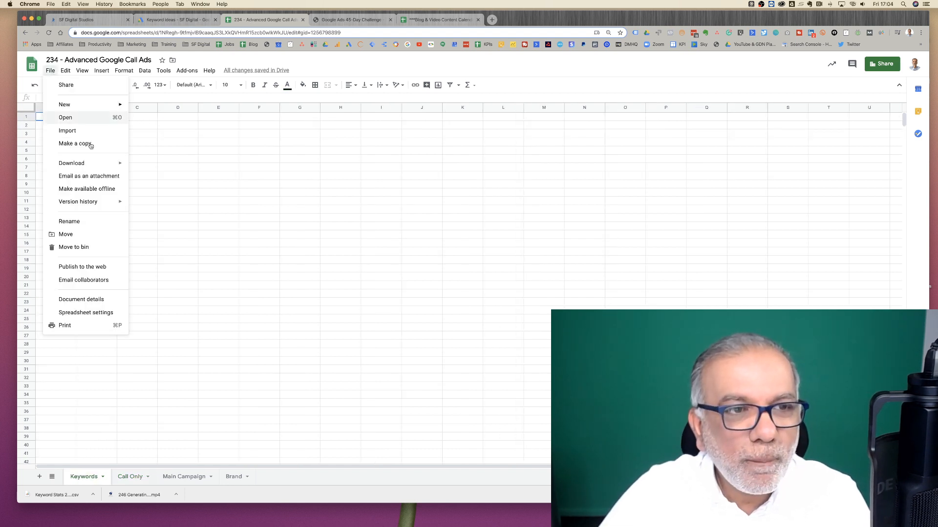
pyautogui.click(67, 130)
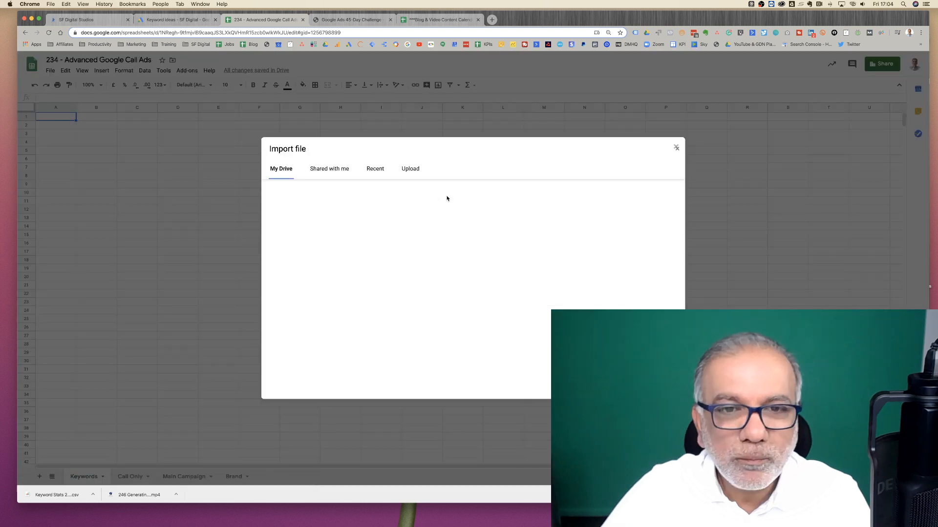
pyautogui.click(410, 169)
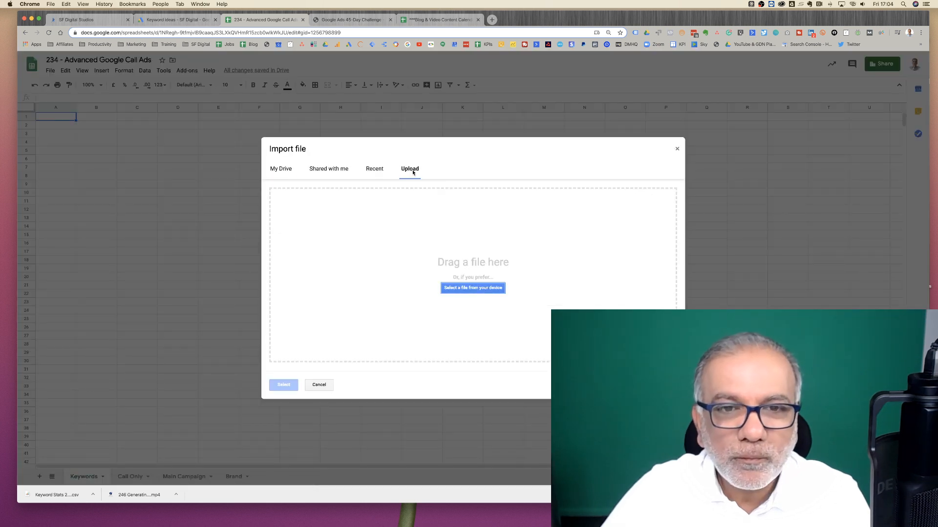
pyautogui.click(478, 292)
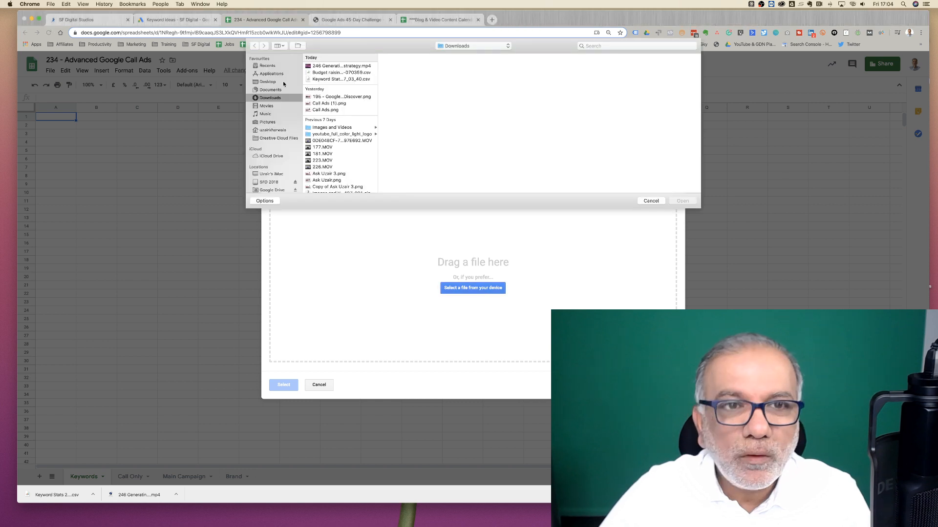
pyautogui.click(330, 80)
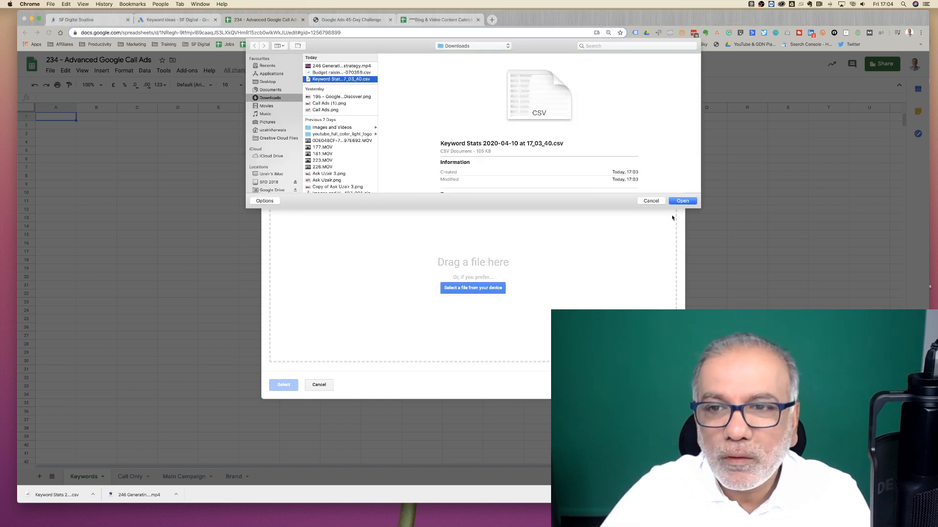
pyautogui.click(686, 201)
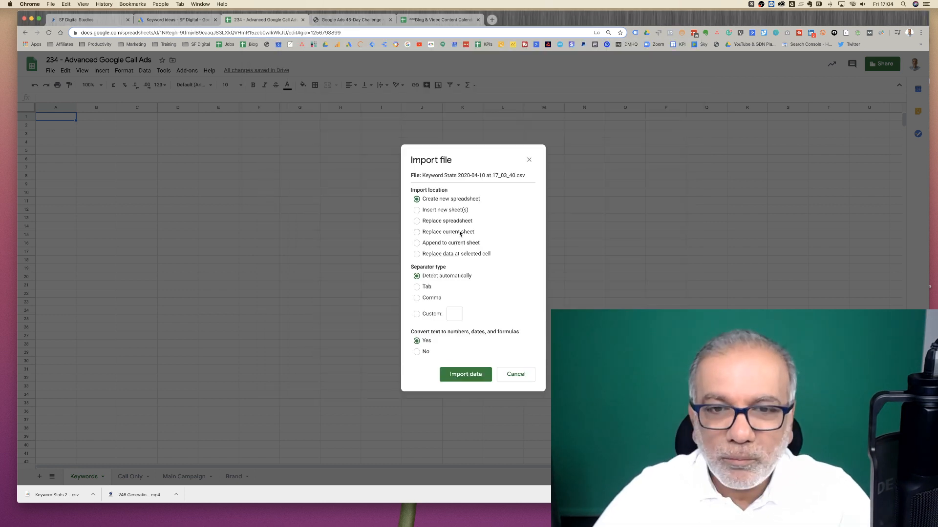
pyautogui.click(458, 232)
pyautogui.click(464, 381)
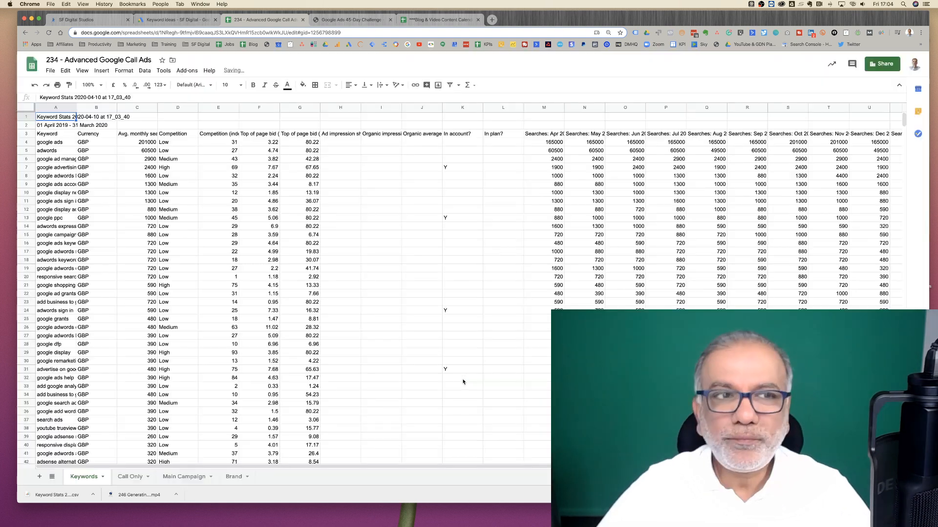
# - Delete the date-range row 2 and the Currency column from the Keywords sheet
pyautogui.rightClick(27, 126)
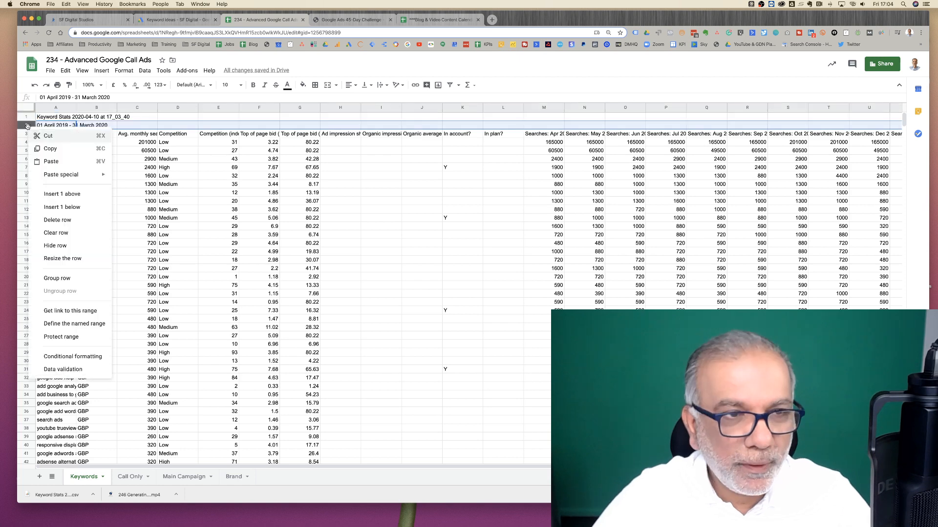
pyautogui.click(57, 220)
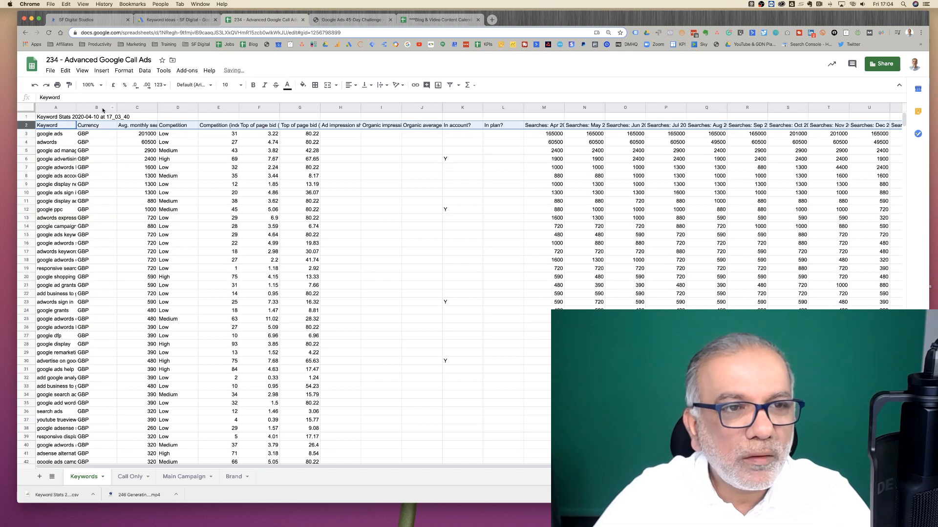
pyautogui.click(113, 108)
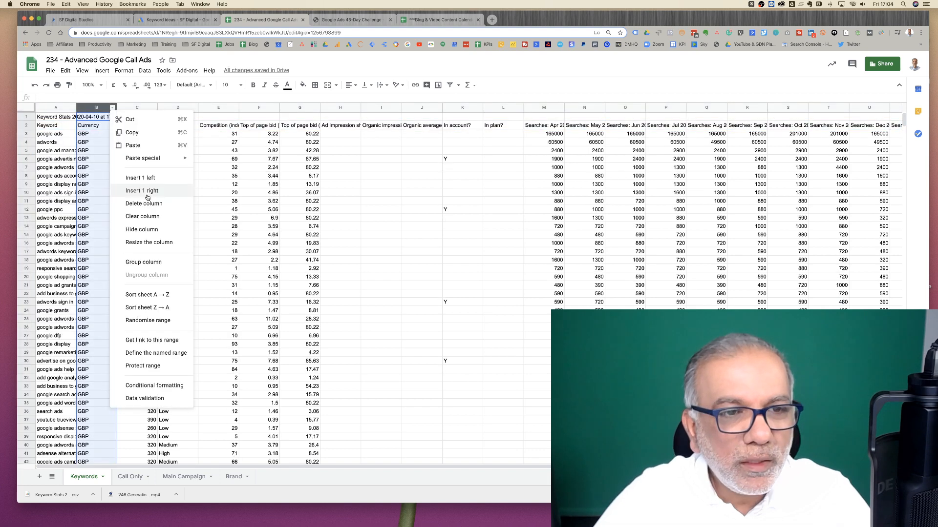
pyautogui.click(148, 203)
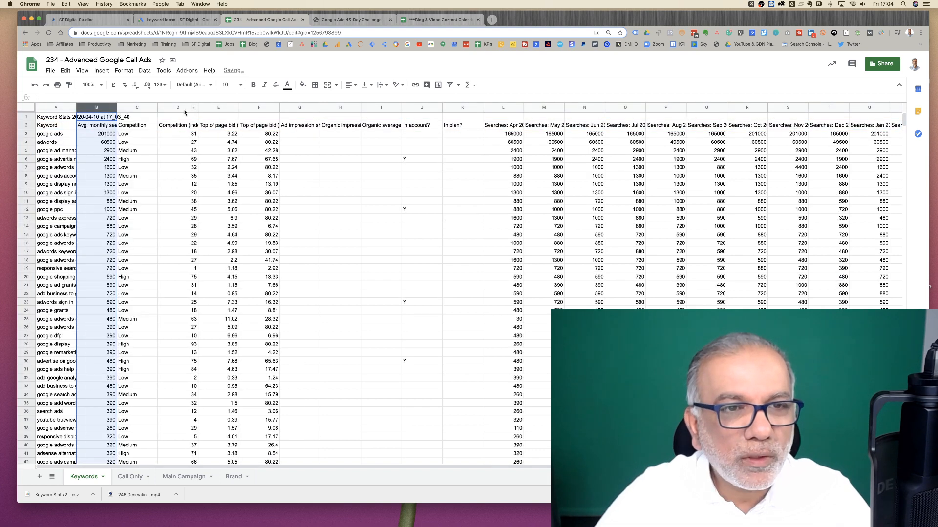
# - Clear the contents of columns C through U, from Competition to the monthly search figures
pyautogui.click(183, 108)
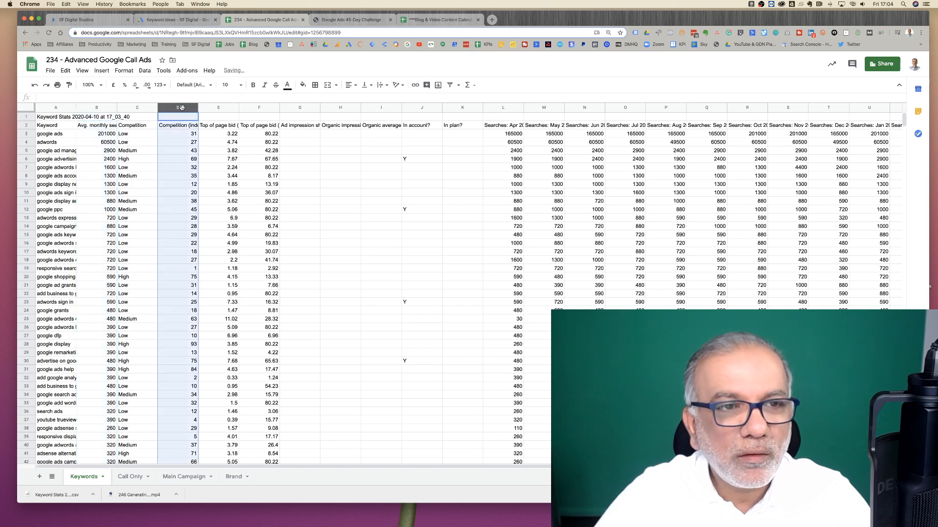
pyautogui.click(136, 108)
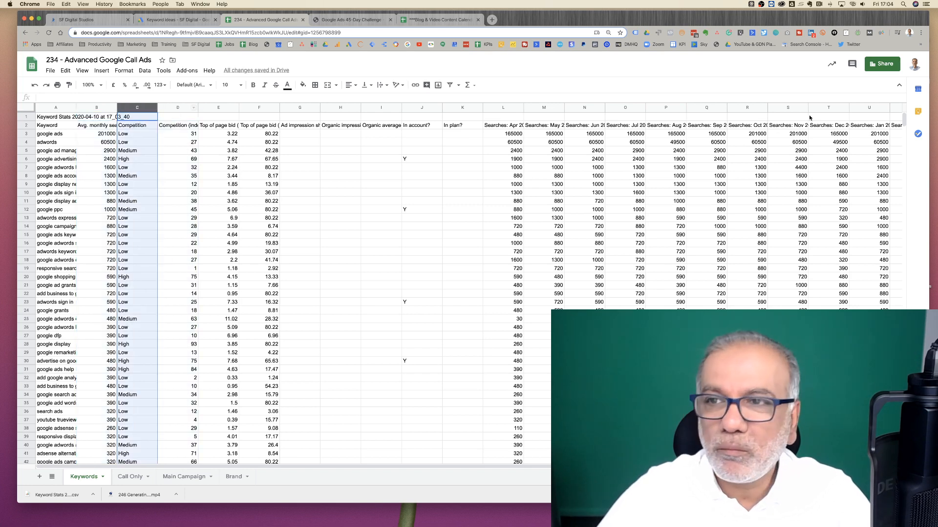
pyautogui.keyDown('shift'); pyautogui.click(868, 108); pyautogui.keyUp('shift')
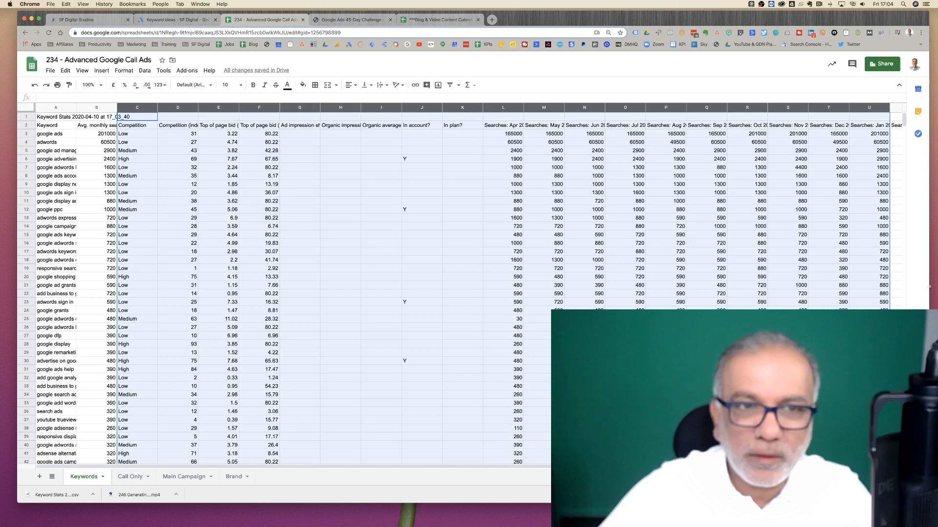
pyautogui.press('Delete')
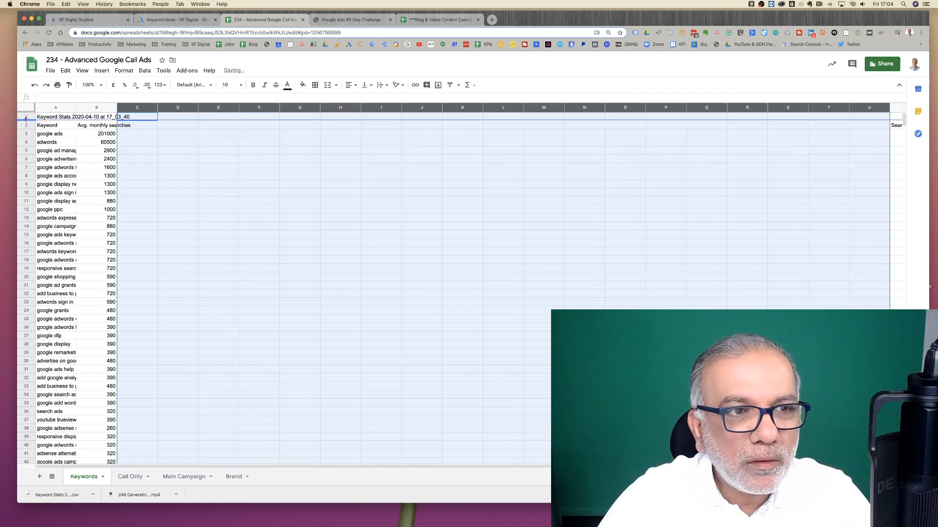
# - Delete the title row above the headers and widen columns A and B to fit their text
pyautogui.rightClick(26, 117)
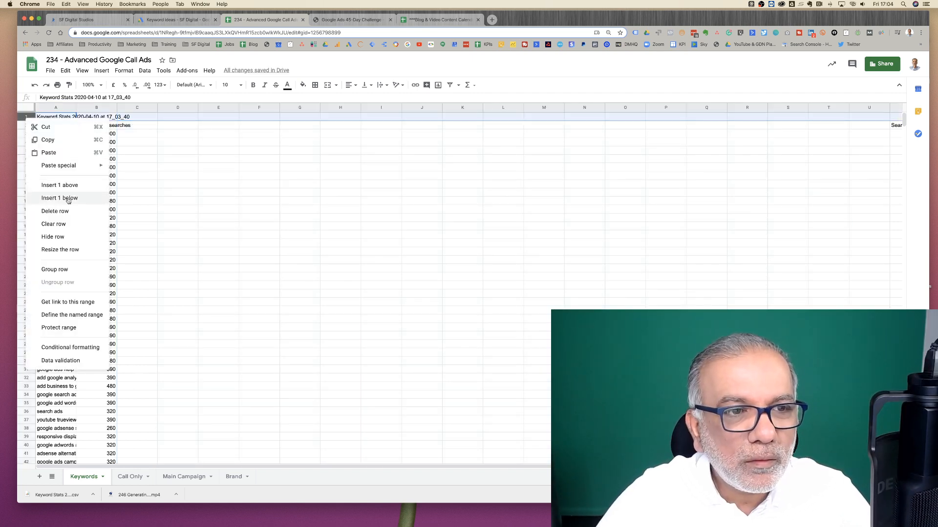
pyautogui.click(59, 211)
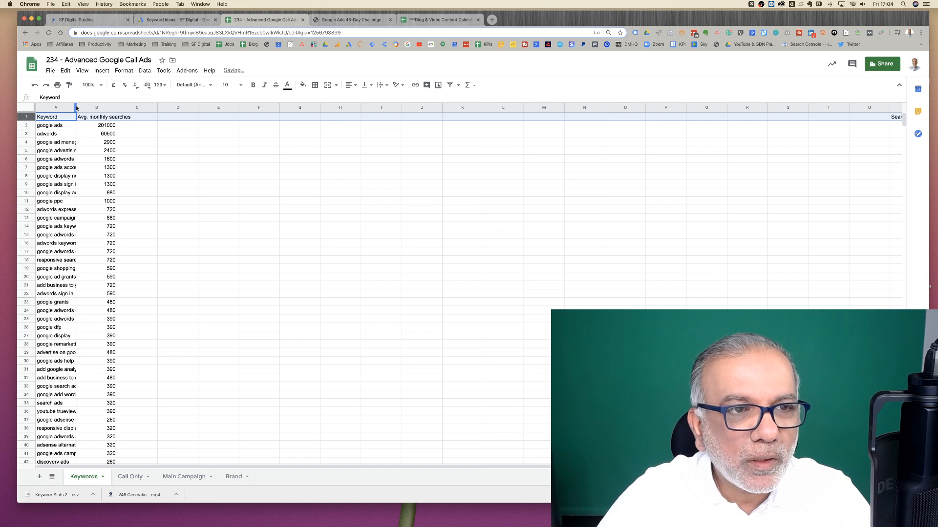
pyautogui.moveTo(76, 108); pyautogui.dragTo(212, 107)
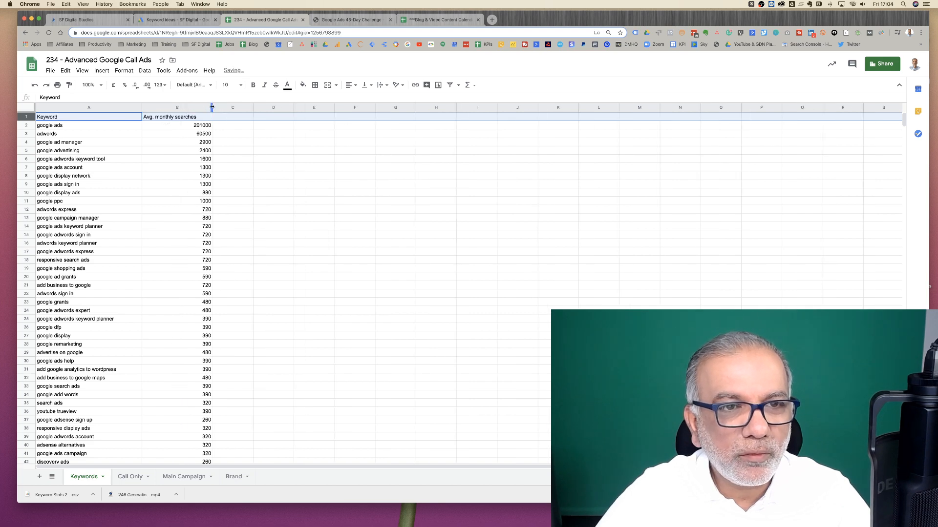
# - Format the whole Keywords sheet in Open Sans at font size 12
pyautogui.press('super+a')
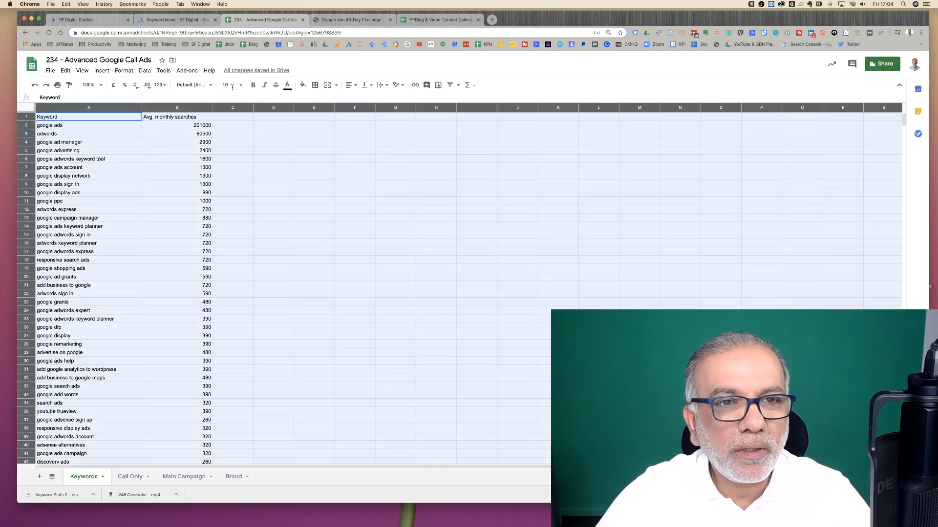
pyautogui.click(227, 85)
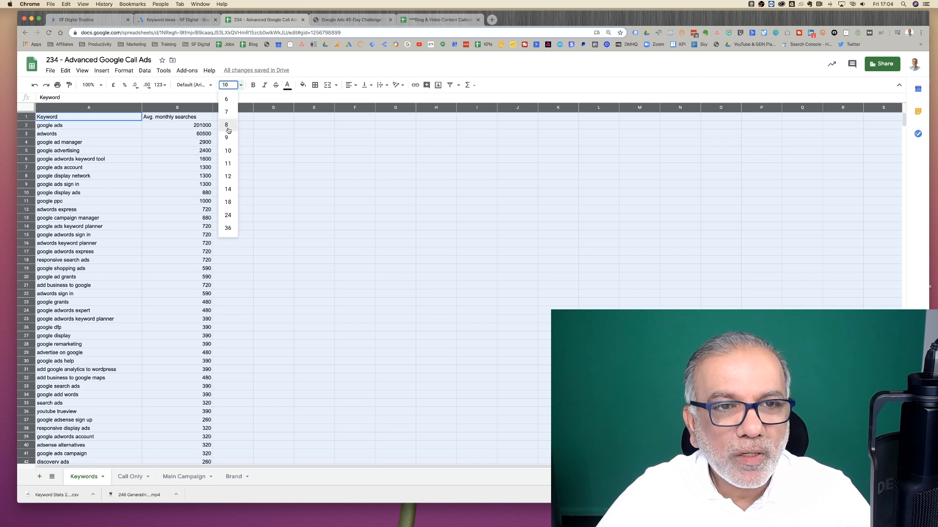
pyautogui.click(228, 130)
pyautogui.click(208, 86)
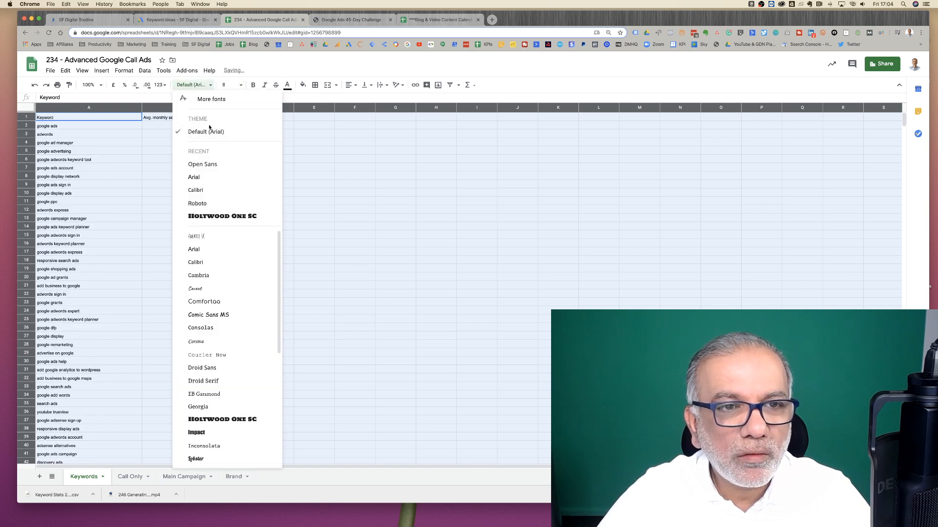
pyautogui.click(202, 164)
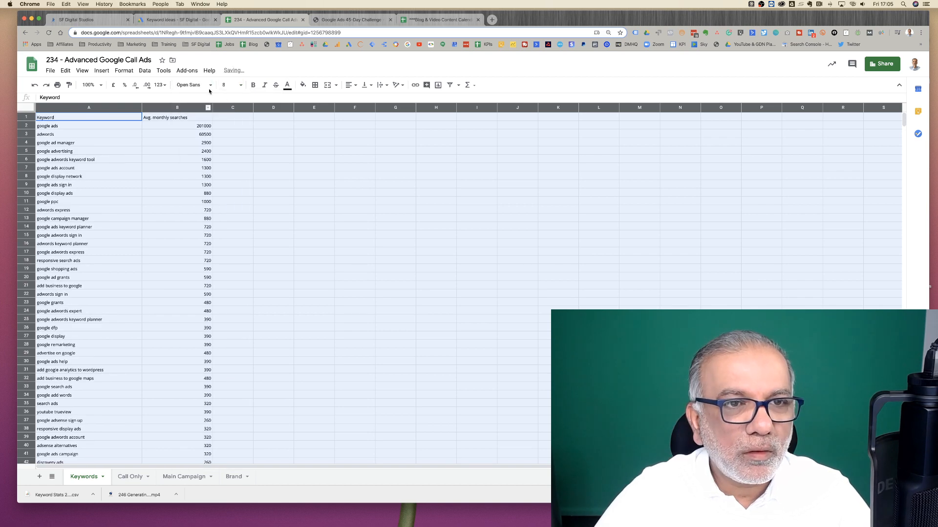
pyautogui.click(209, 86)
pyautogui.click(209, 87)
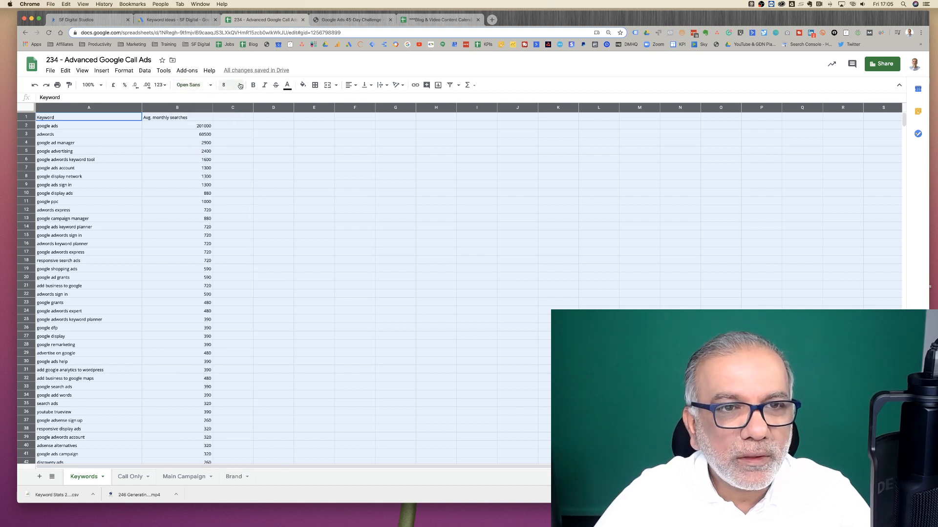
pyautogui.click(230, 85)
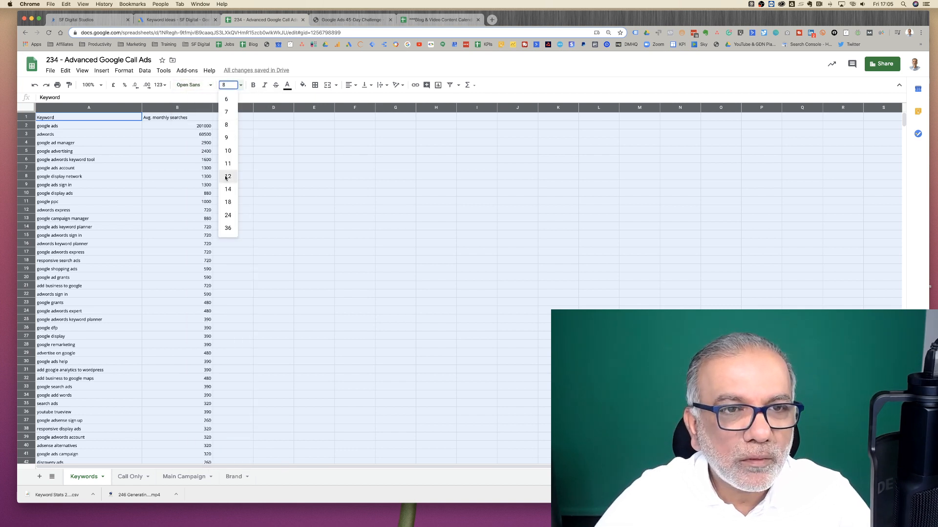
pyautogui.click(226, 176)
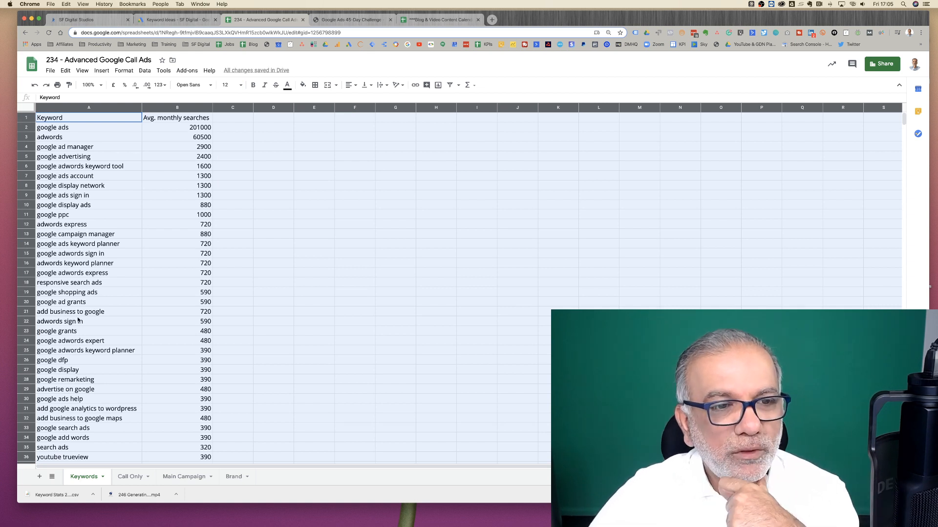
# - Add a "Negatives" heading in E1 and copy the keyword "google ads sign in" into E2 below it
pyautogui.scroll(-1, 78, 320)
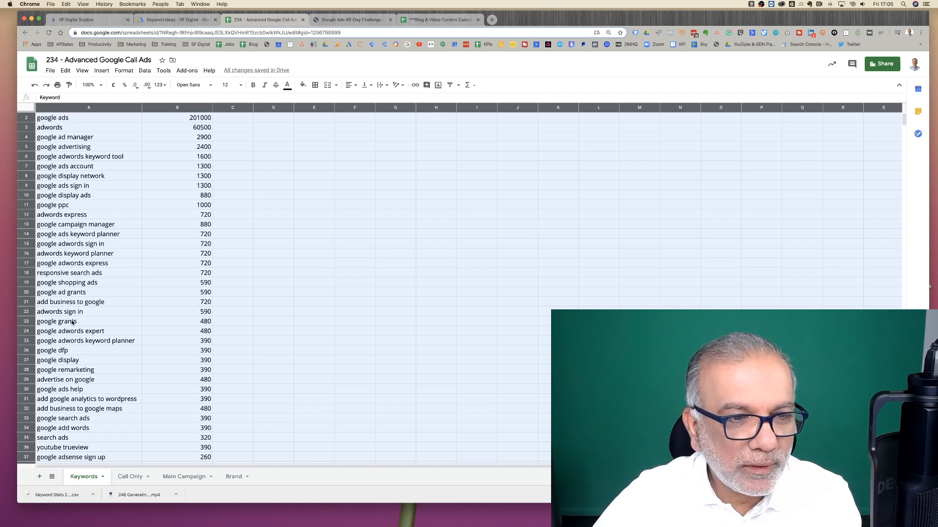
pyautogui.click(84, 216)
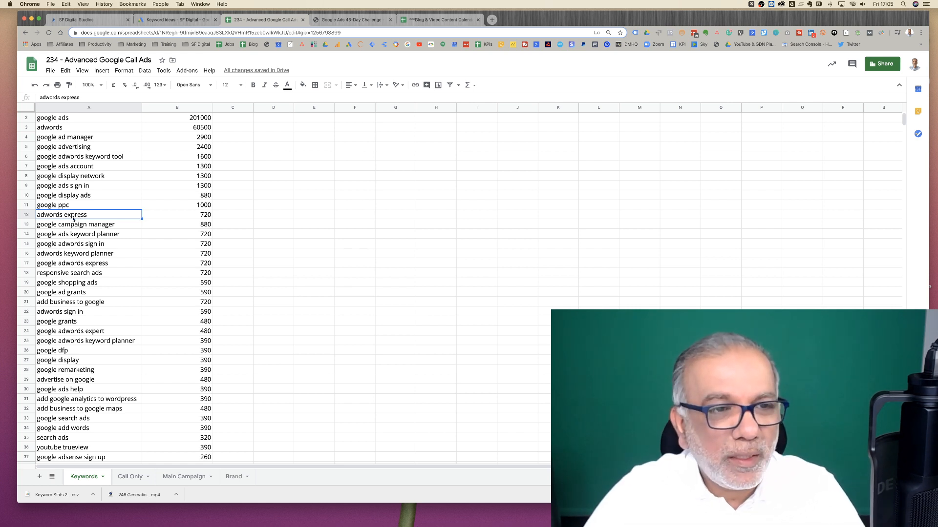
pyautogui.click(108, 186)
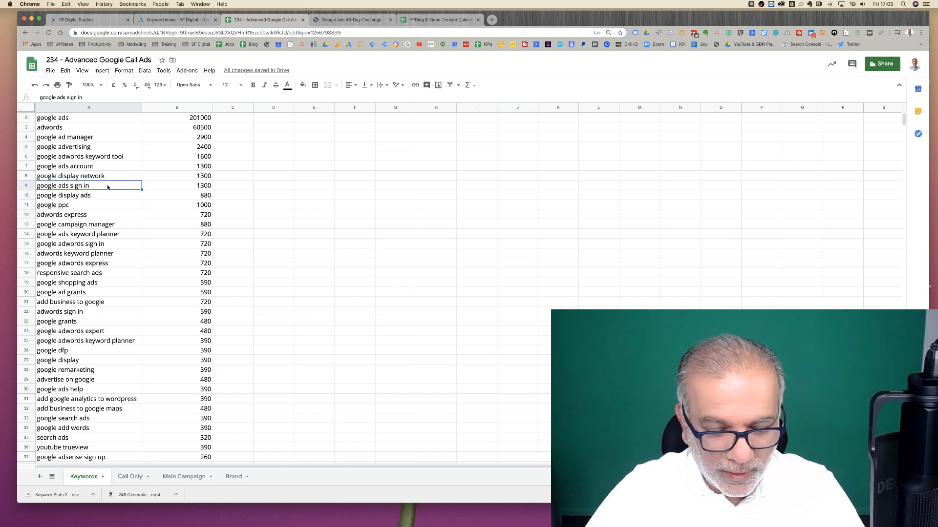
pyautogui.hotkey('ctrl', 'c')
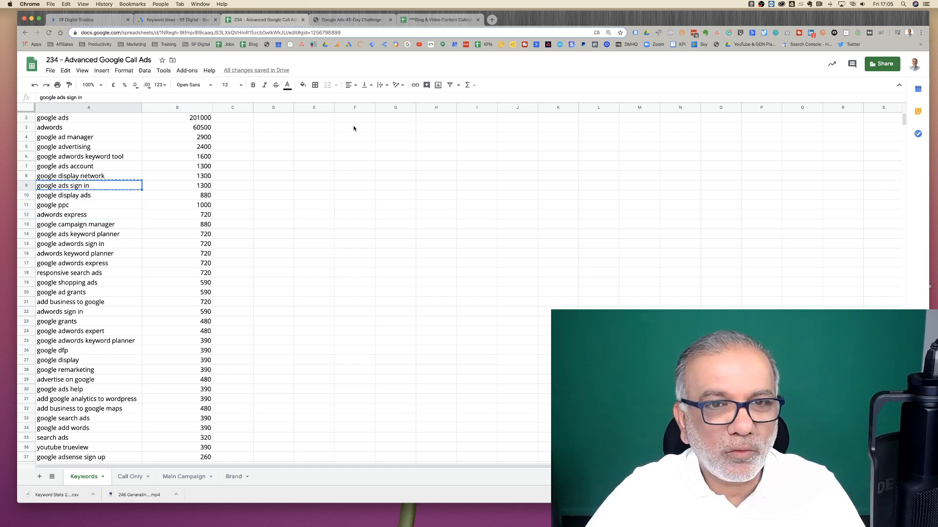
pyautogui.click(317, 121)
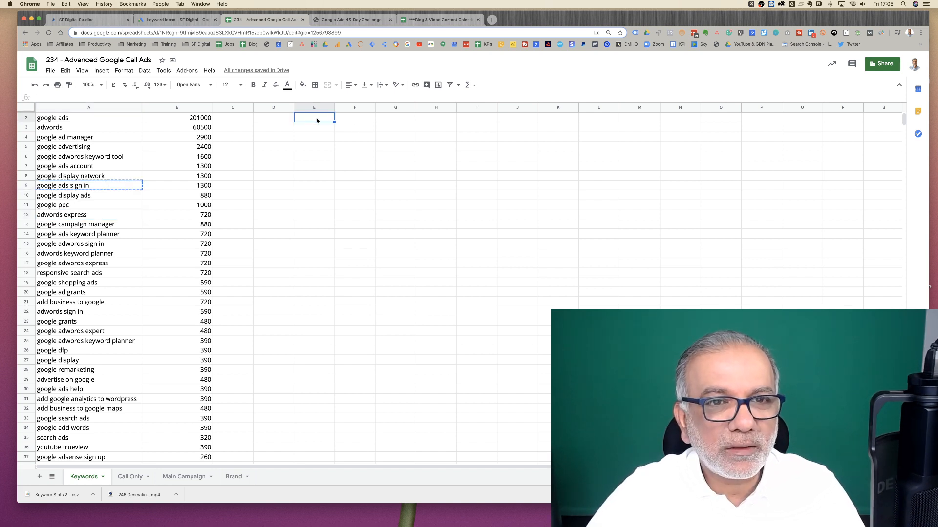
pyautogui.press('Up')
pyautogui.write('Negative')
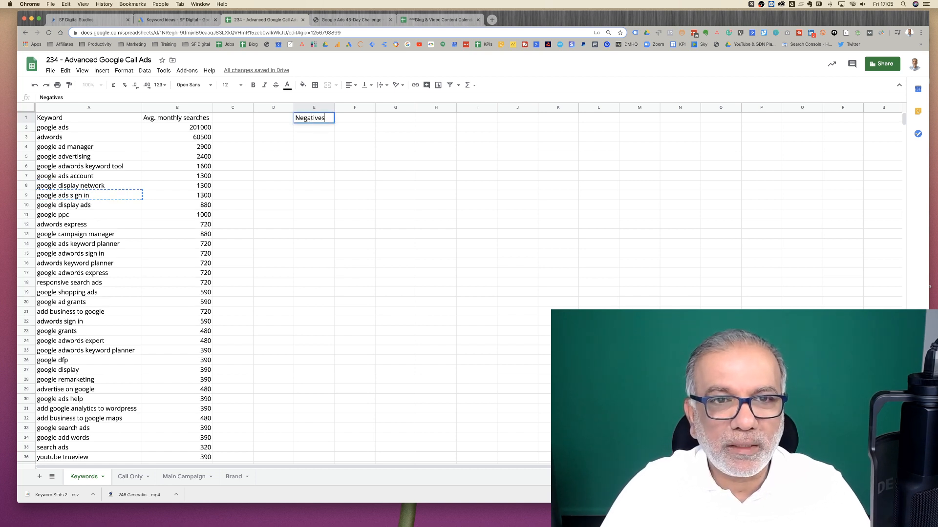
pyautogui.write('s')
pyautogui.press('Return')
pyautogui.hotkey('ctrl', 'v')
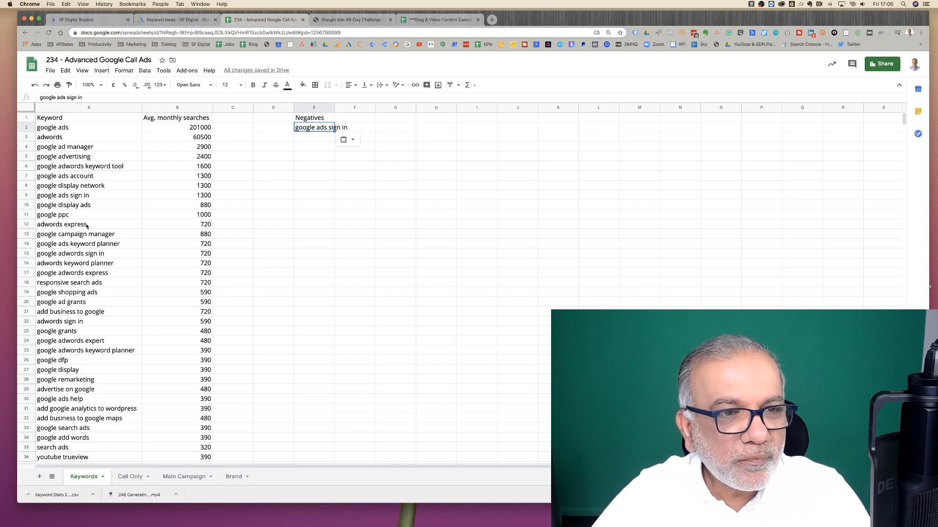
# - Delete the rows for "google ads sign in" and "adwords sign in" from the keyword list
pyautogui.rightClick(23, 196)
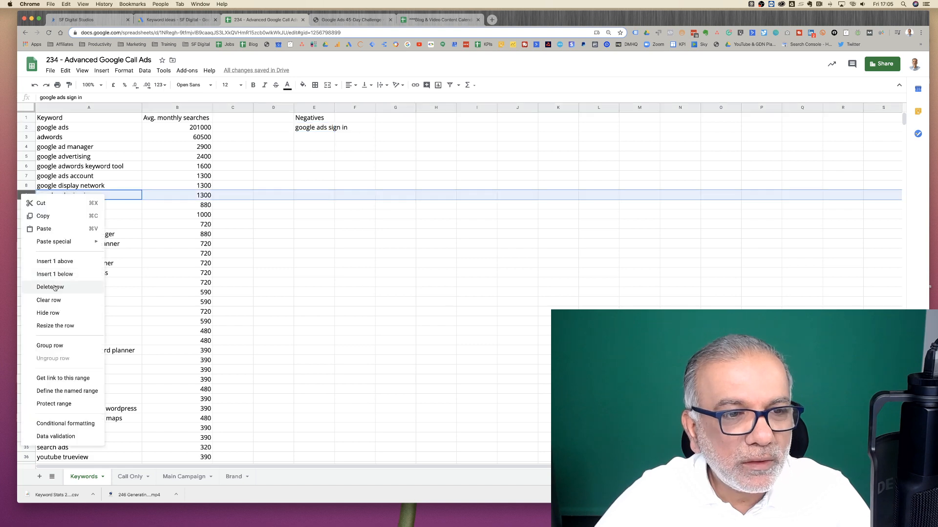
pyautogui.click(54, 288)
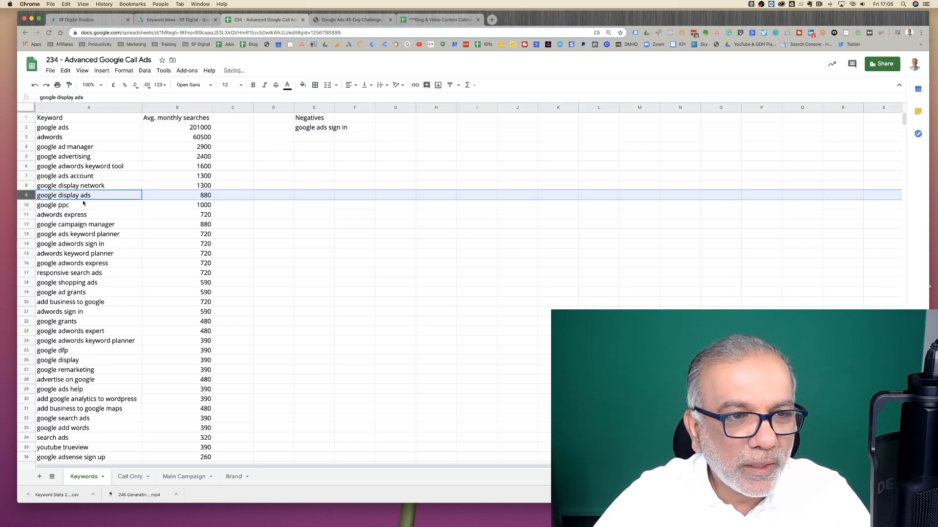
pyautogui.scroll(-1, 74, 269)
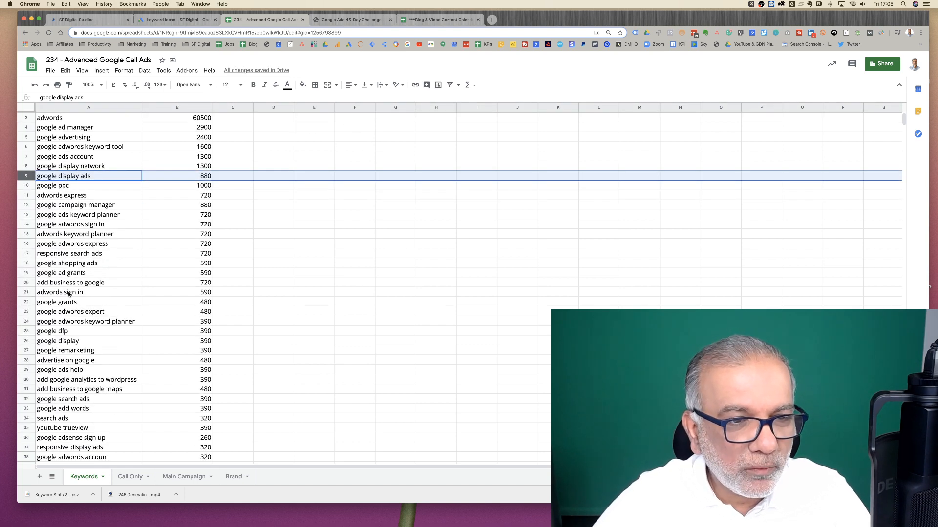
pyautogui.click(70, 293)
pyautogui.press('super+c')
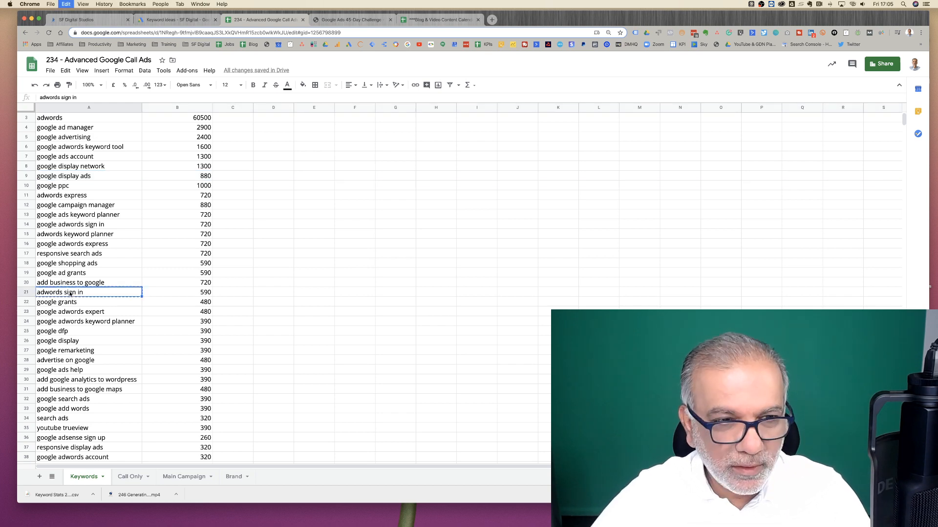
pyautogui.rightClick(69, 293)
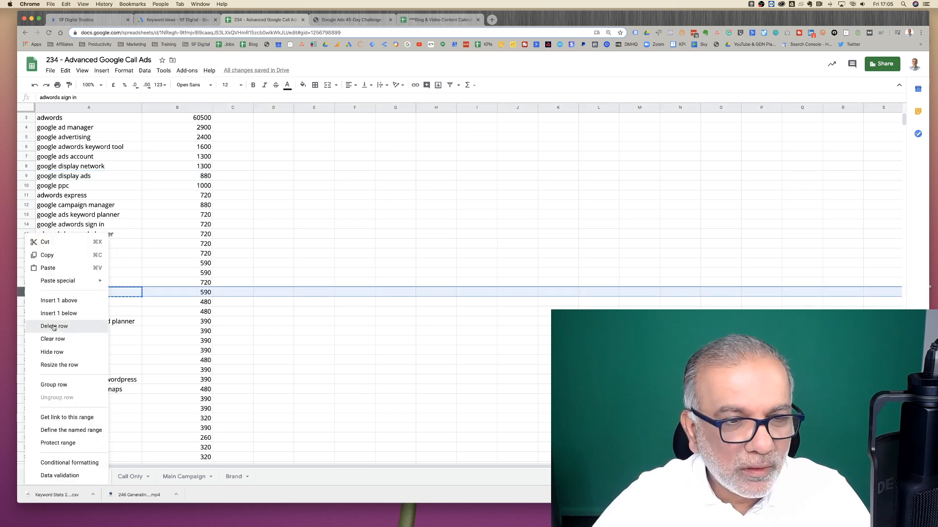
pyautogui.click(54, 327)
pyautogui.scroll(1, 280, 153)
pyautogui.click(316, 137)
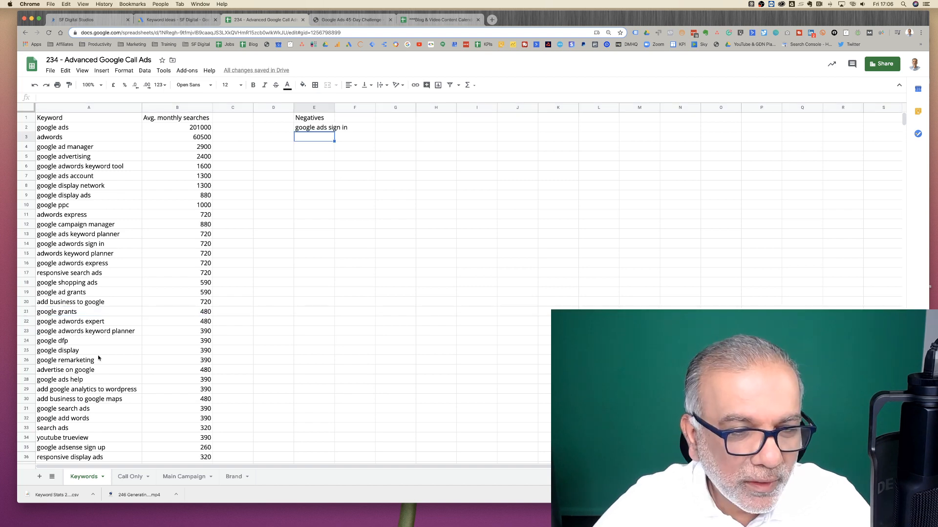
# - Look through the remaining keywords and make the header row 1 bold
pyautogui.scroll(-6, 98, 358)
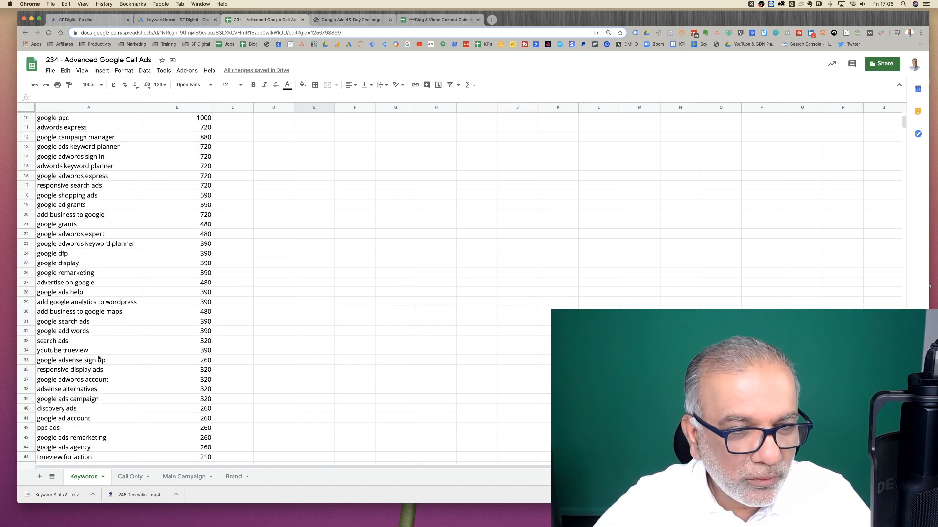
pyautogui.scroll(-5, 98, 358)
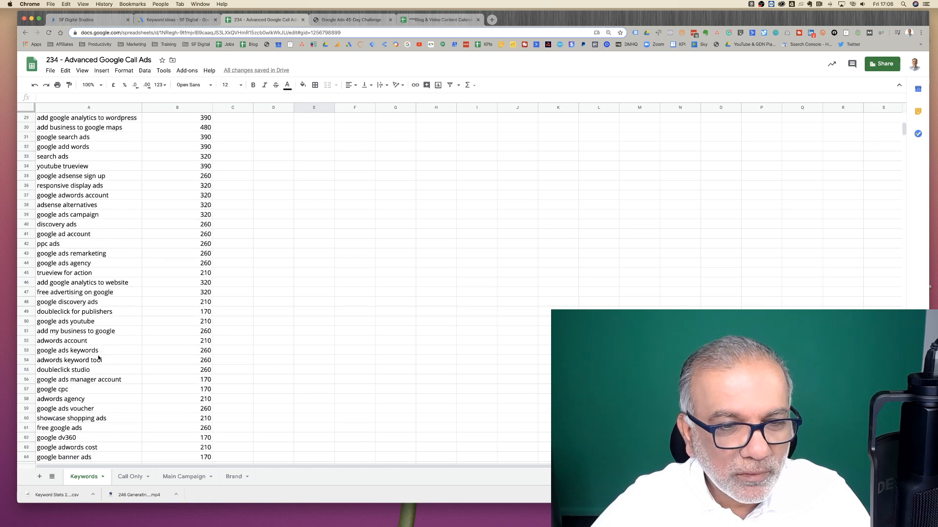
pyautogui.scroll(11, 98, 358)
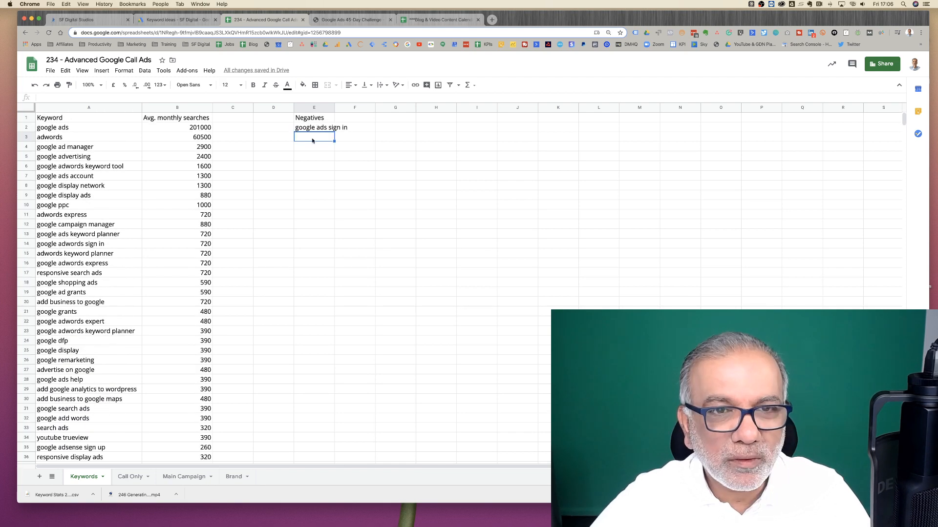
pyautogui.click(26, 116)
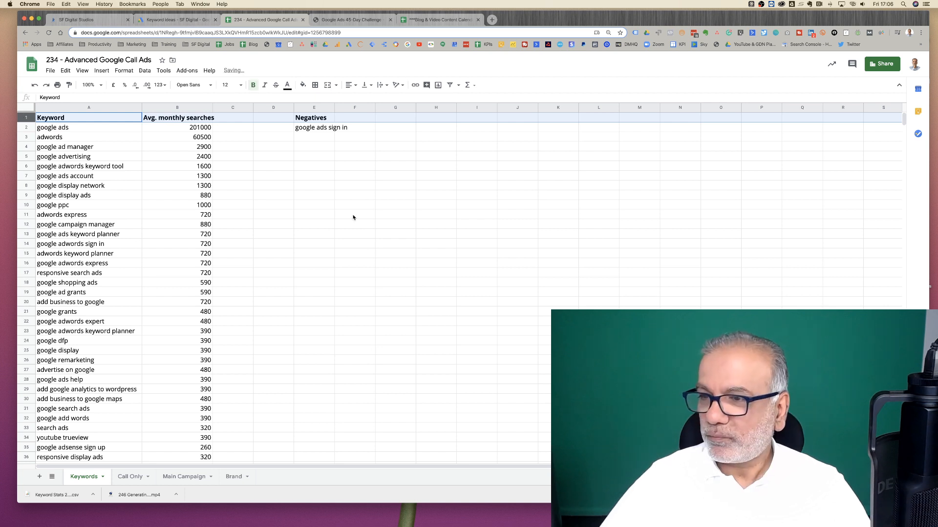
pyautogui.press('super+b')
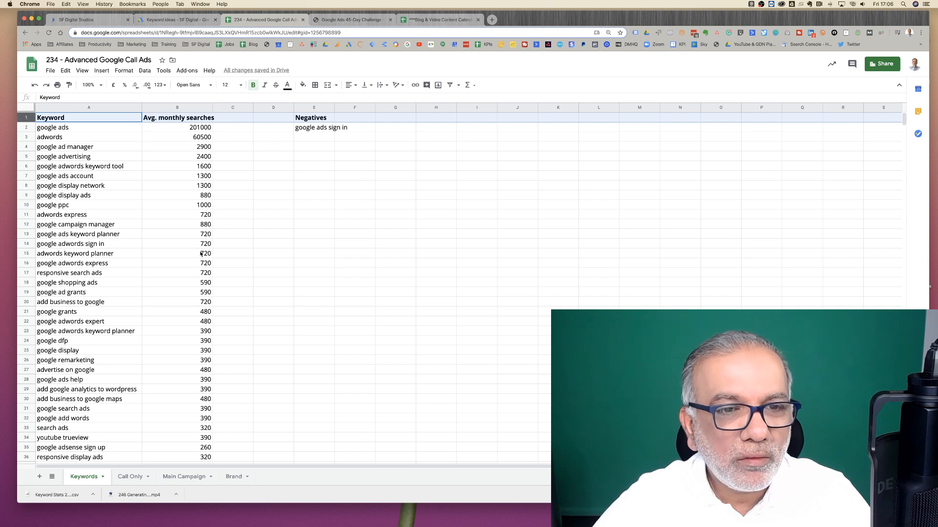
# - Copy all keywords below the column A header into the Call Only sheet from C2 and set them to font size 8
pyautogui.click(82, 127)
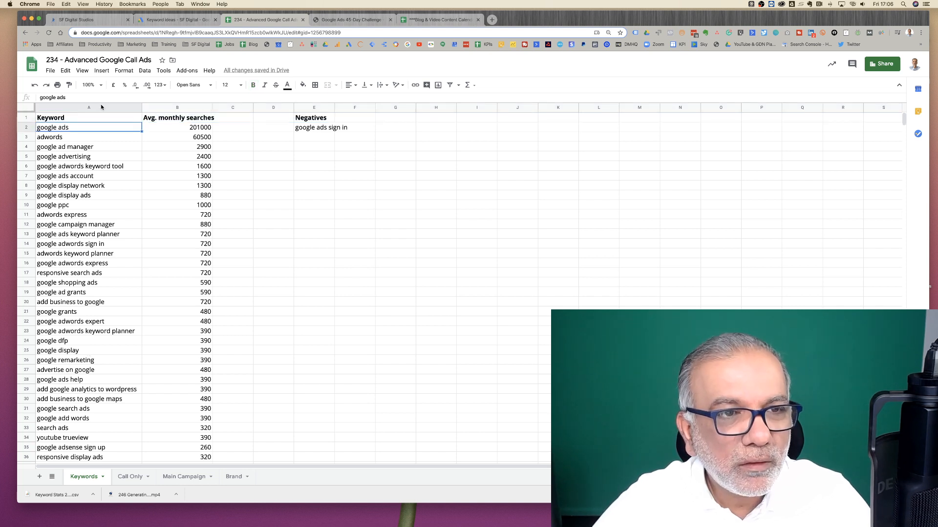
pyautogui.click(101, 107)
pyautogui.keyDown('super'); pyautogui.click(98, 118); pyautogui.keyUp('super')
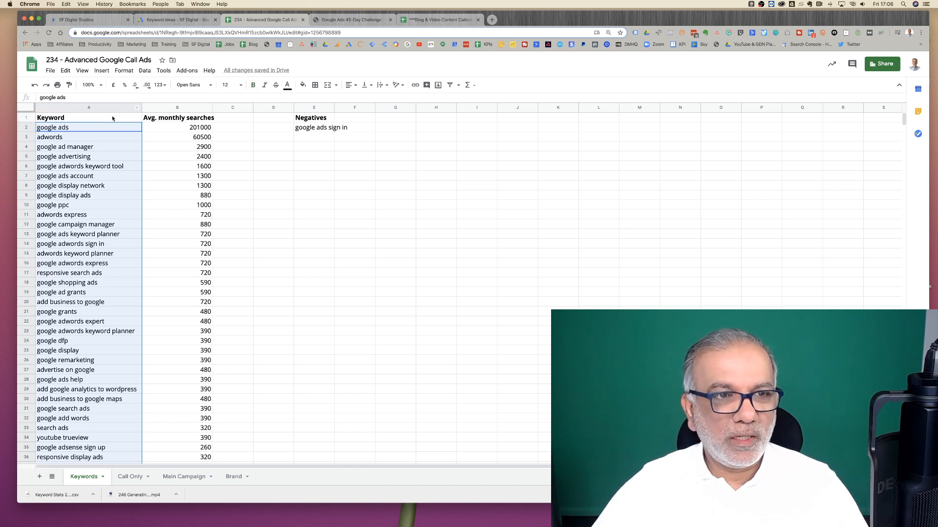
pyautogui.press('super+c')
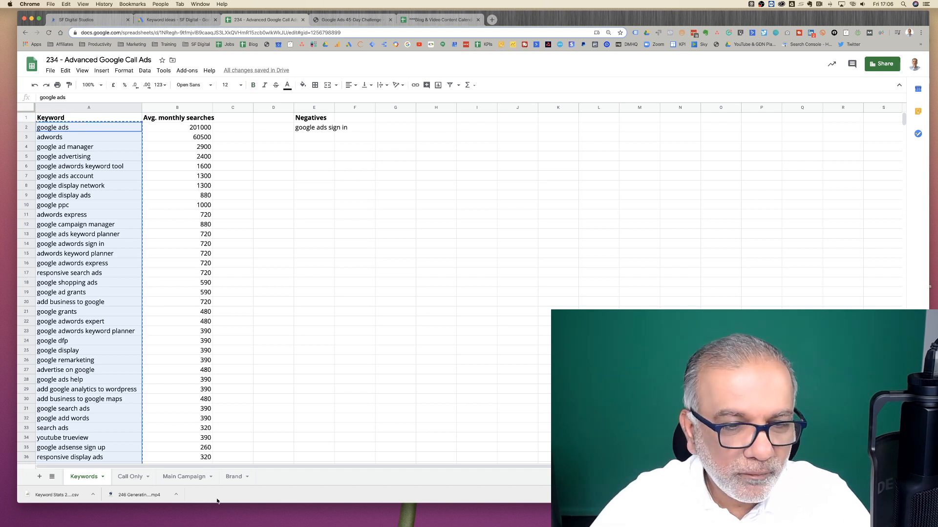
pyautogui.click(128, 477)
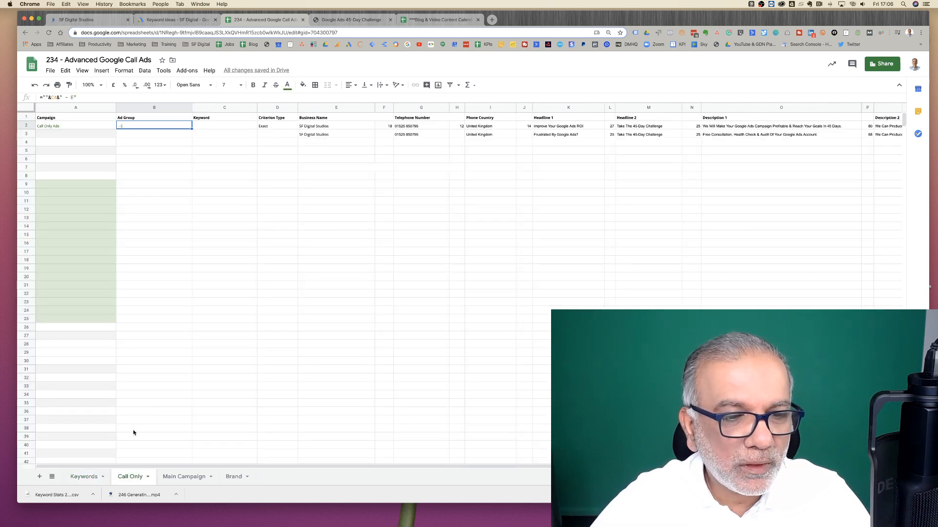
pyautogui.click(213, 126)
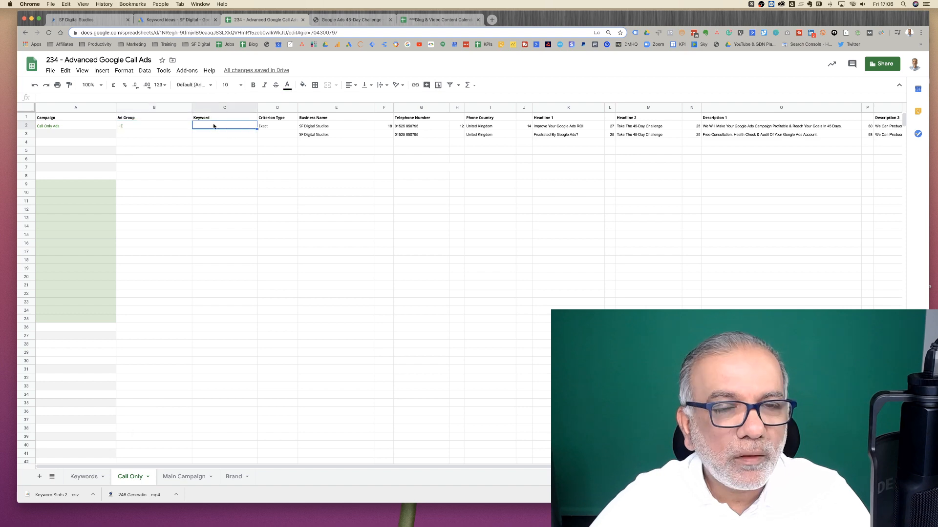
pyautogui.press('super+v')
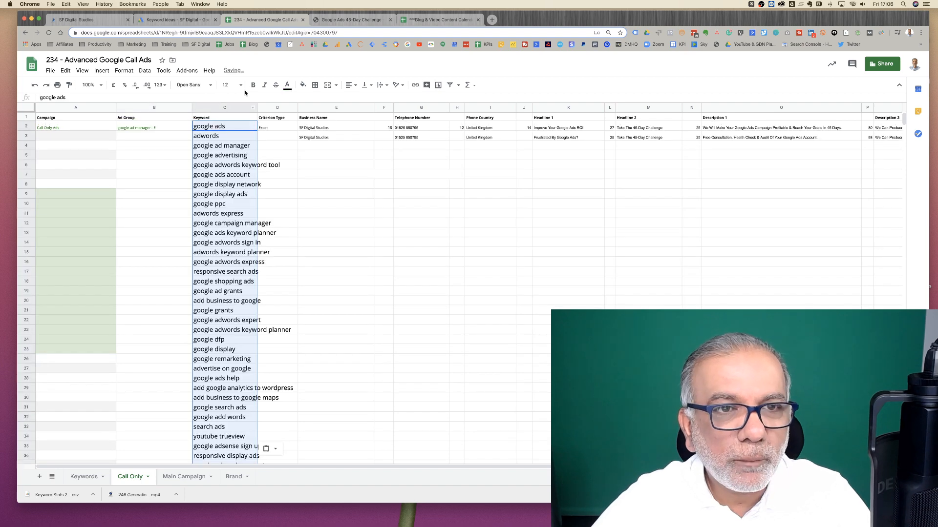
pyautogui.click(241, 85)
pyautogui.click(228, 125)
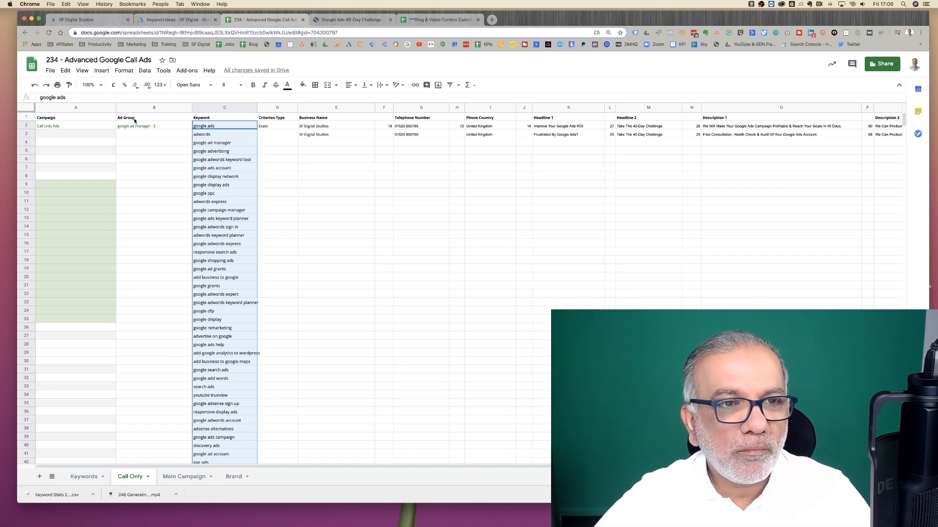
# - Fill the Criterion Type "Exact" from D2 down alongside all the keywords
pyautogui.click(278, 125)
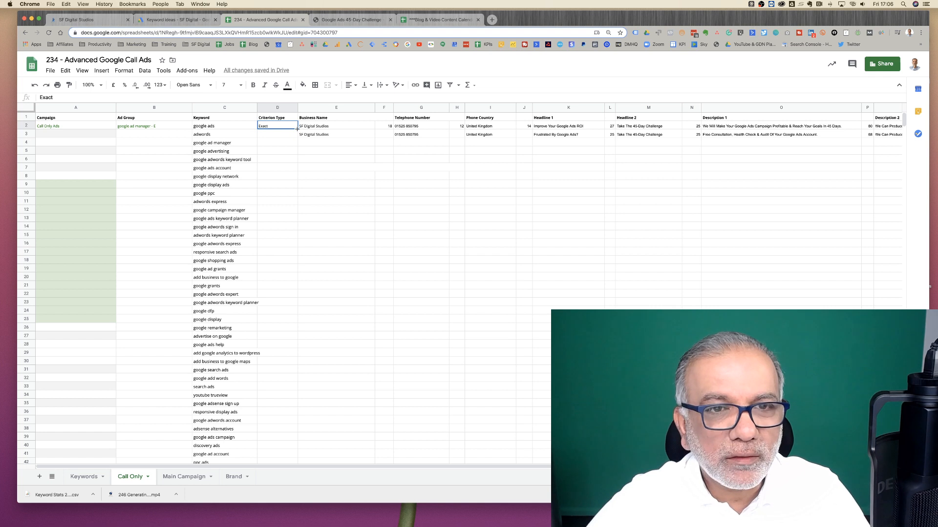
pyautogui.doubleClick(297, 128)
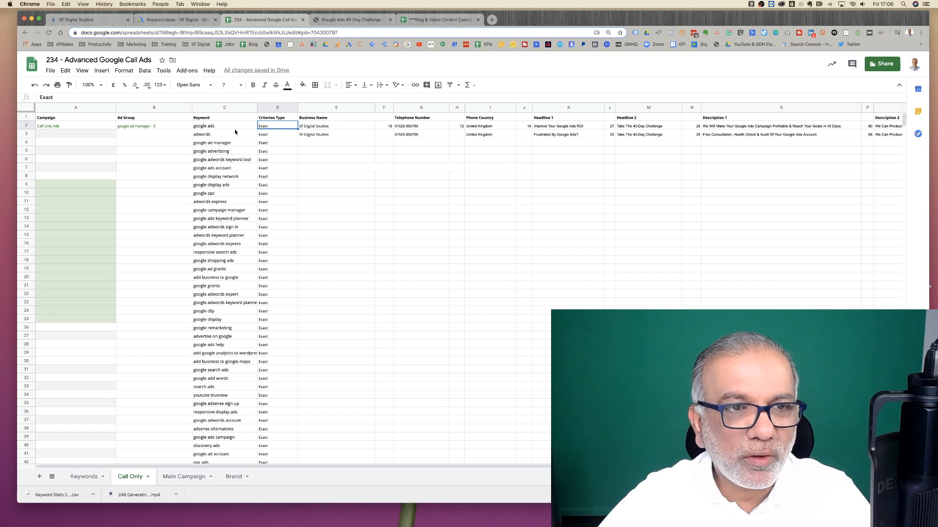
# - Change the Ad Group formula in B2 so that it references the keyword in C2
pyautogui.click(90, 126)
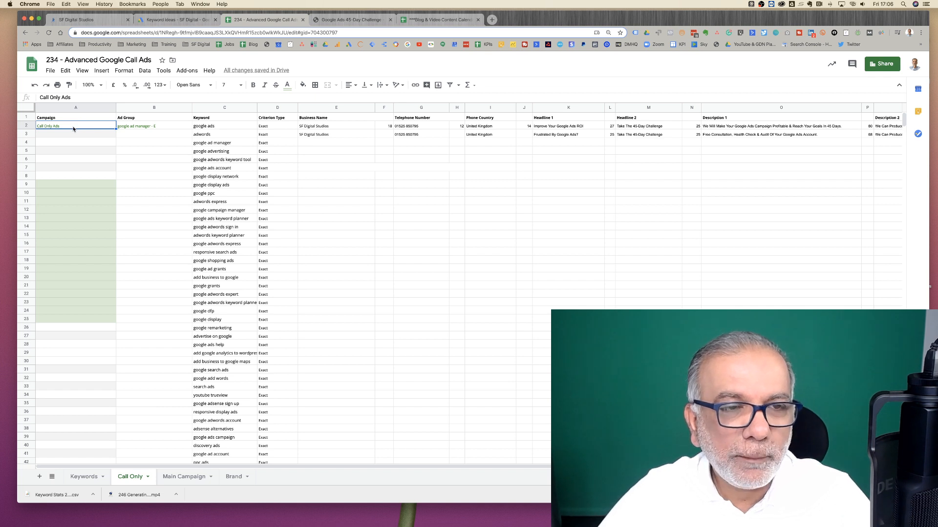
pyautogui.click(176, 128)
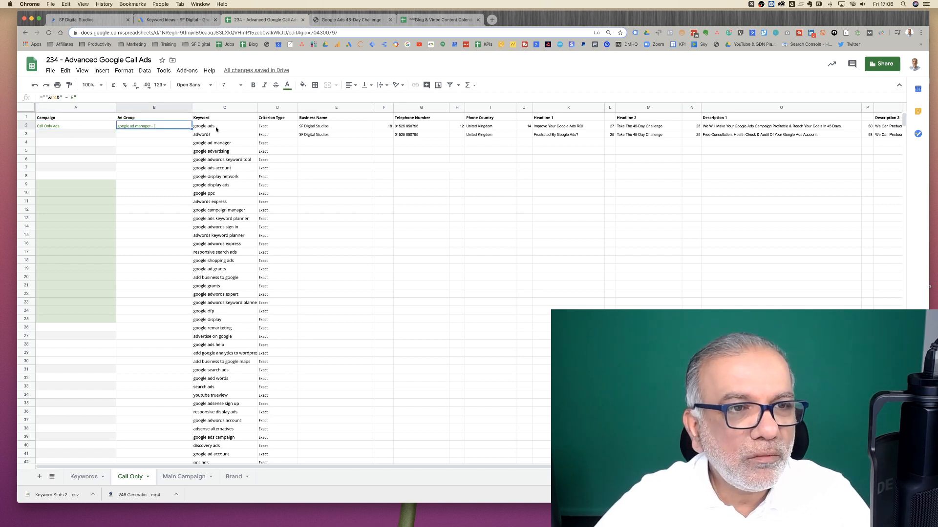
pyautogui.moveTo(216, 129); pyautogui.dragTo(166, 129)
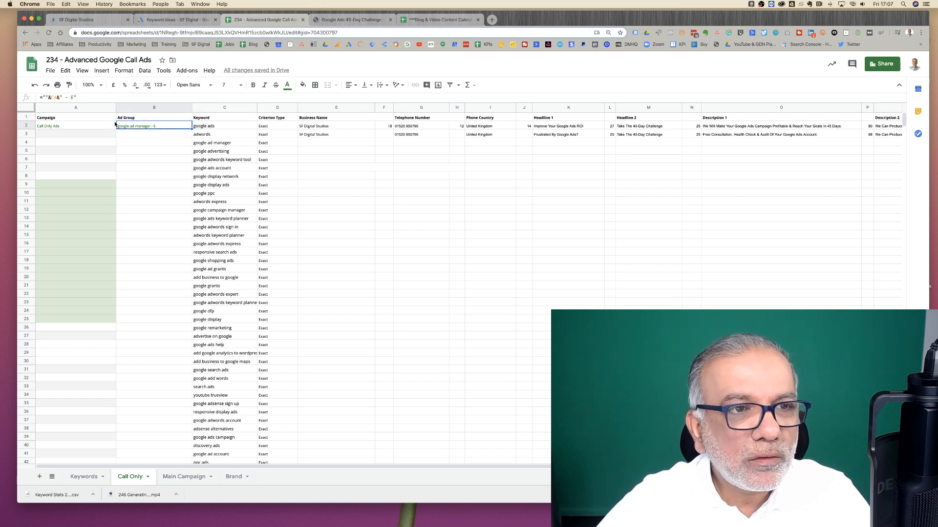
pyautogui.click(57, 98)
pyautogui.press('BackSpace')
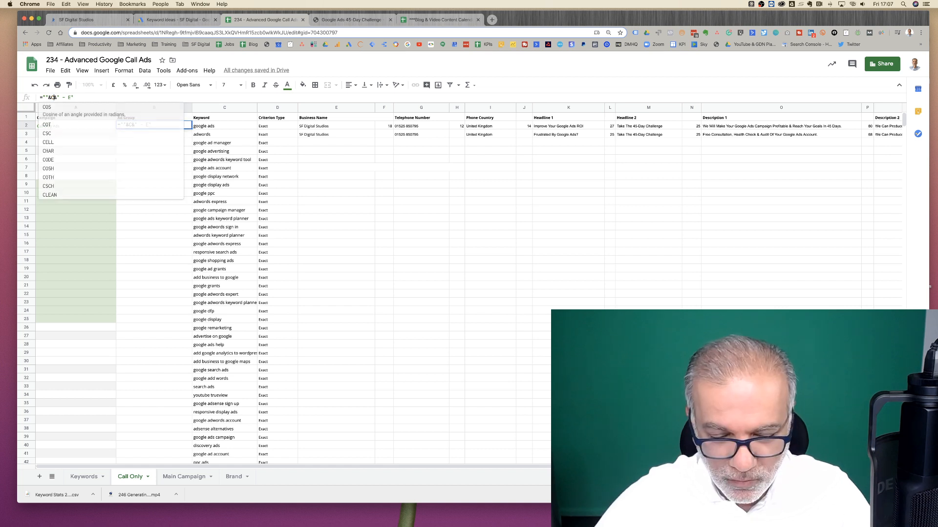
pyautogui.write('2&')
pyautogui.press('Return')
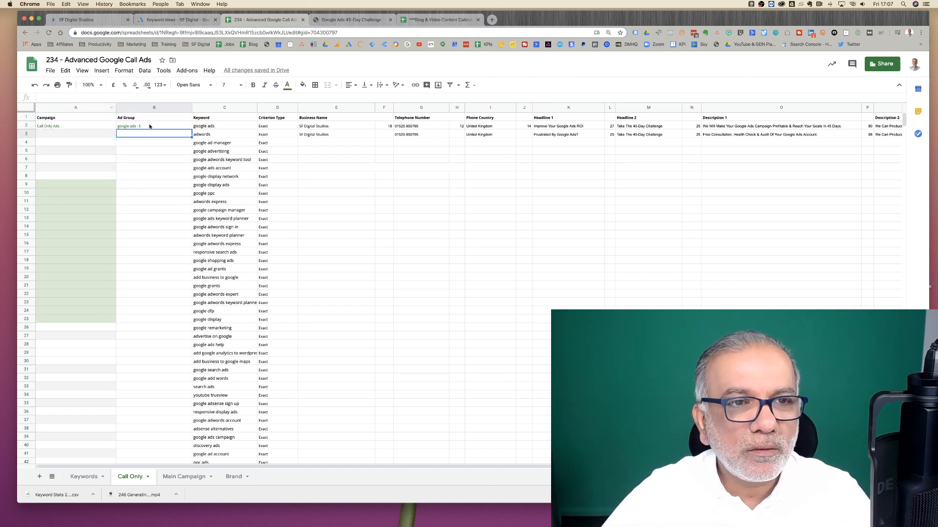
# - Fill the Campaign and Ad Group cells A2:B2 down alongside all the keywords
pyautogui.press('Up')
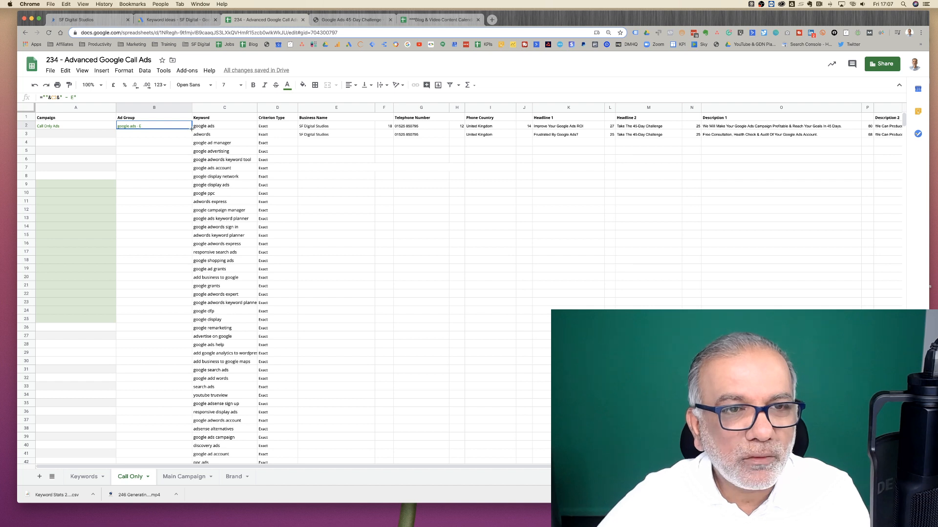
pyautogui.keyDown('shift'); pyautogui.click(102, 129); pyautogui.keyUp('shift')
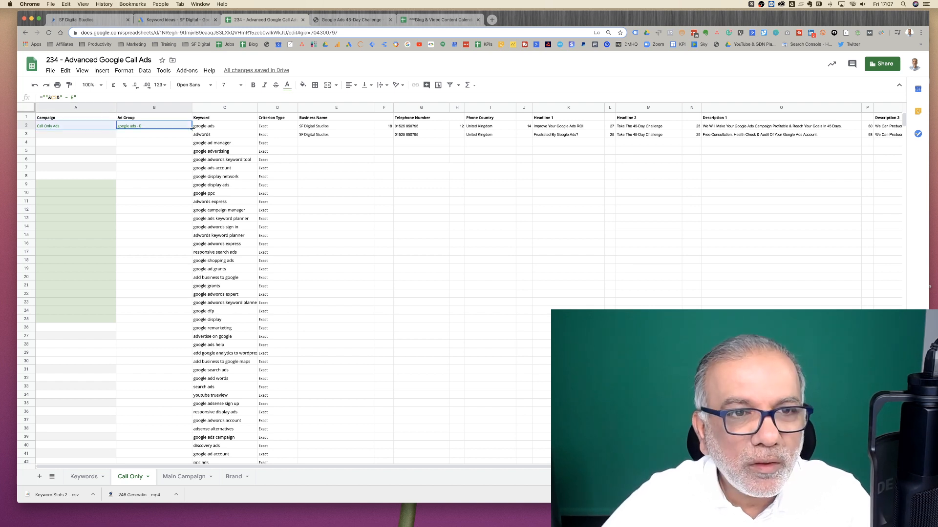
pyautogui.doubleClick(192, 129)
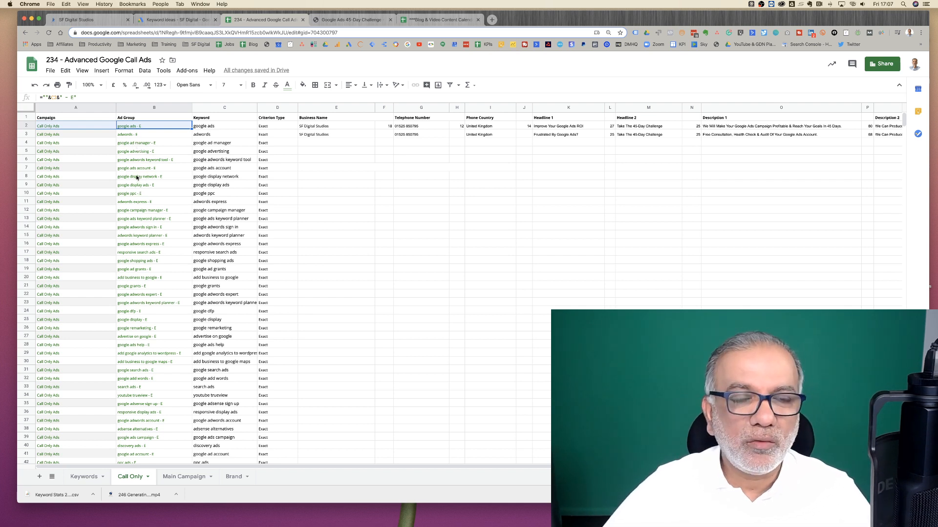
pyautogui.click(76, 108)
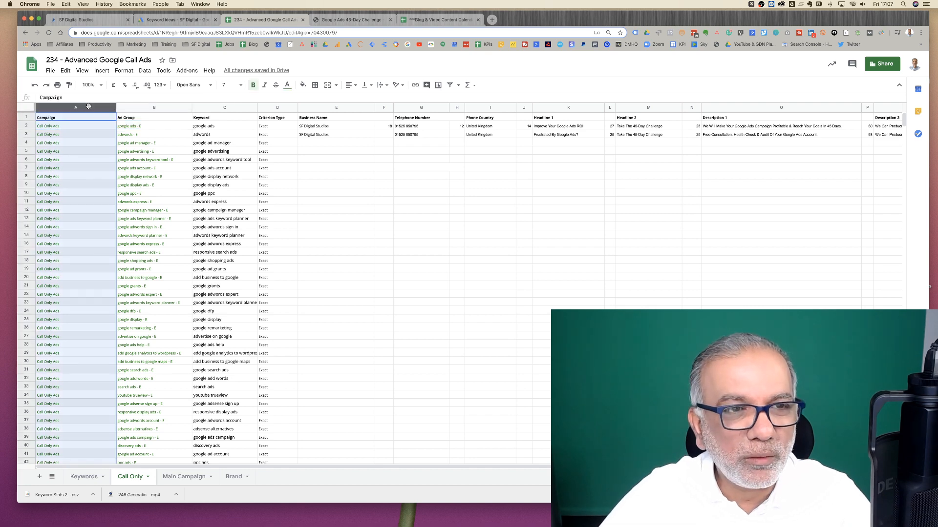
pyautogui.keyDown('shift'); pyautogui.click(225, 108); pyautogui.keyUp('shift')
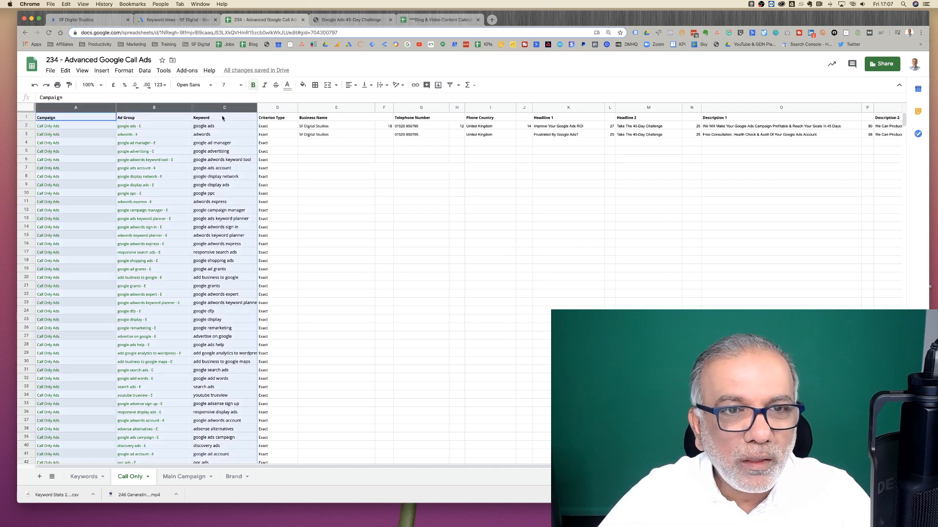
pyautogui.keyDown('super'); pyautogui.click(223, 117); pyautogui.keyUp('super')
pyautogui.keyDown('super'); pyautogui.click(153, 117); pyautogui.keyUp('super')
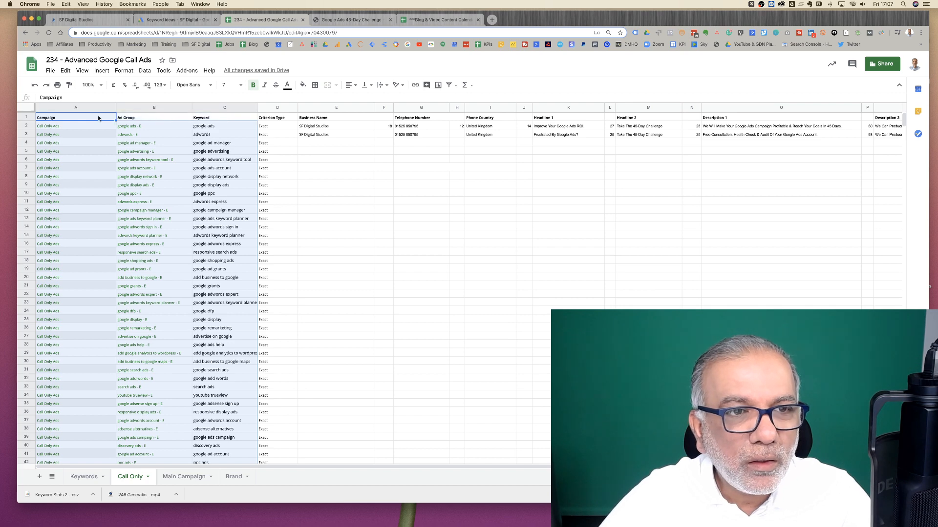
pyautogui.keyDown('super'); pyautogui.click(87, 118); pyautogui.keyUp('super')
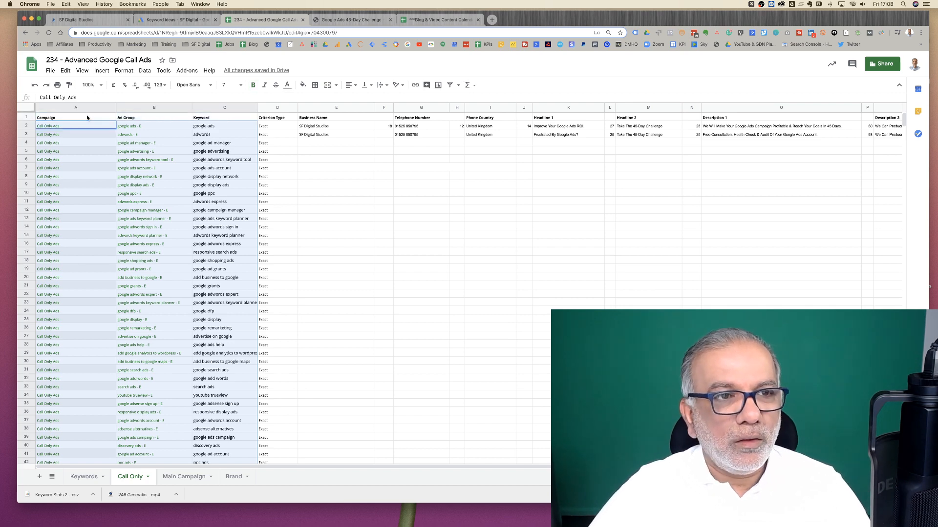
pyautogui.click(87, 117)
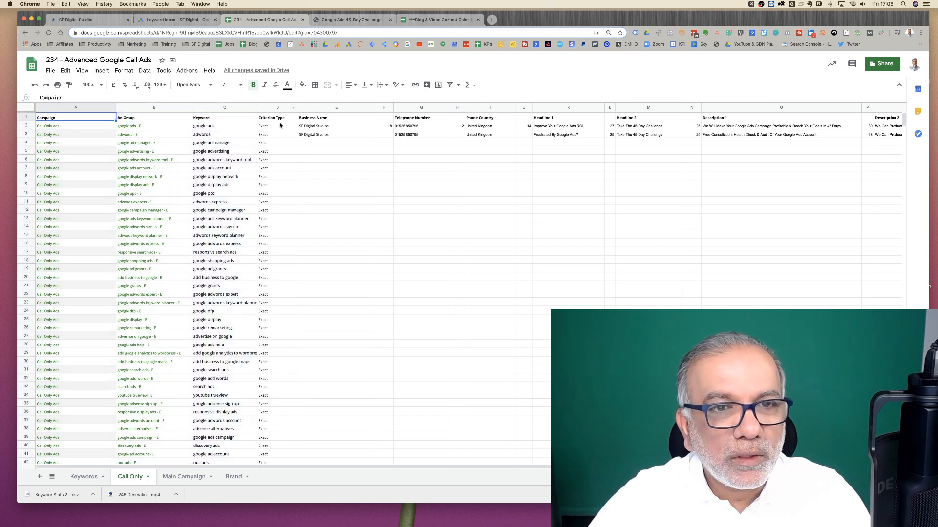
# - Copy the Campaign, Ad Group and Keyword columns without their header cells and paste them below the existing entries from A597
pyautogui.click(102, 108)
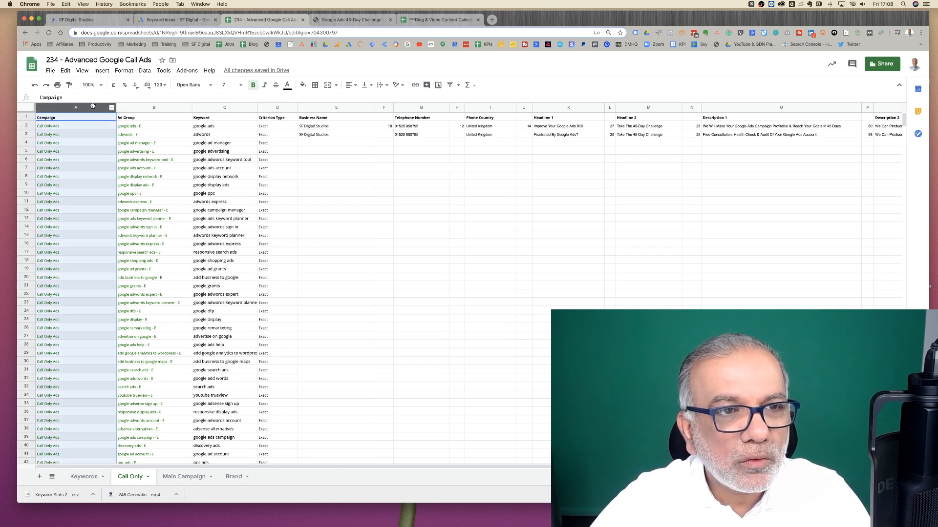
pyautogui.keyDown('shift'); pyautogui.click(241, 106); pyautogui.keyUp('shift')
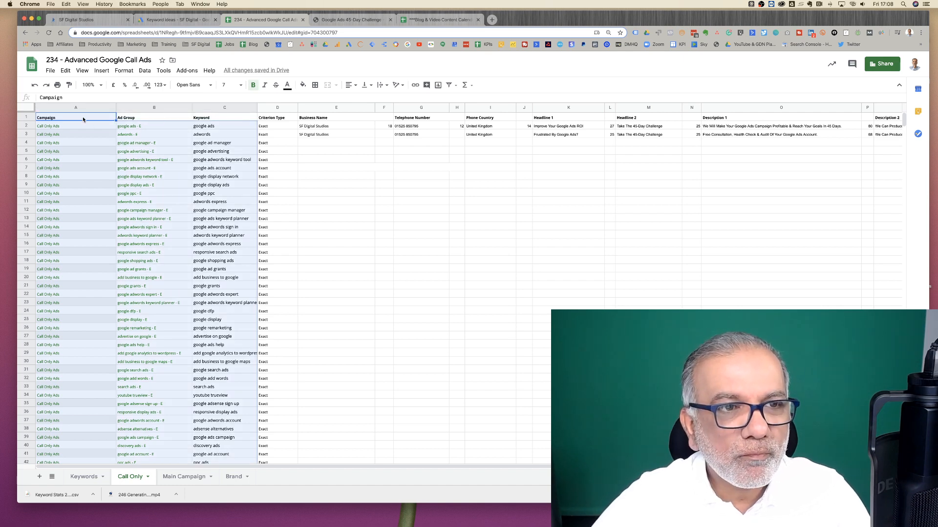
pyautogui.press('Return')
pyautogui.press('super+c')
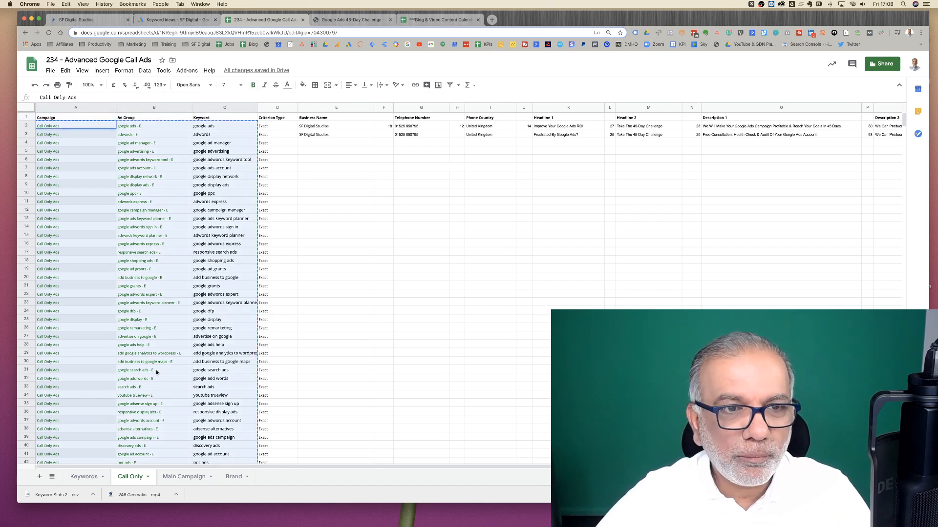
pyautogui.scroll(-20, 156, 370)
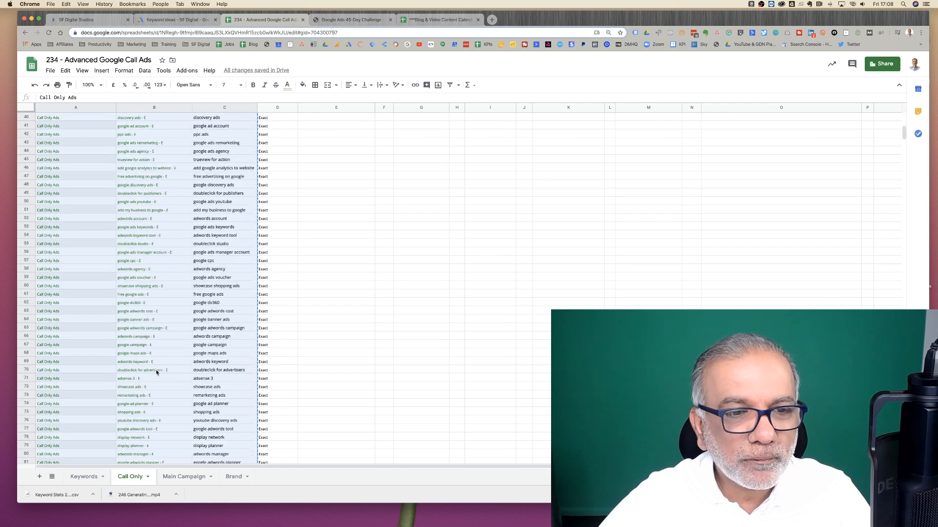
pyautogui.scroll(-10, 156, 370)
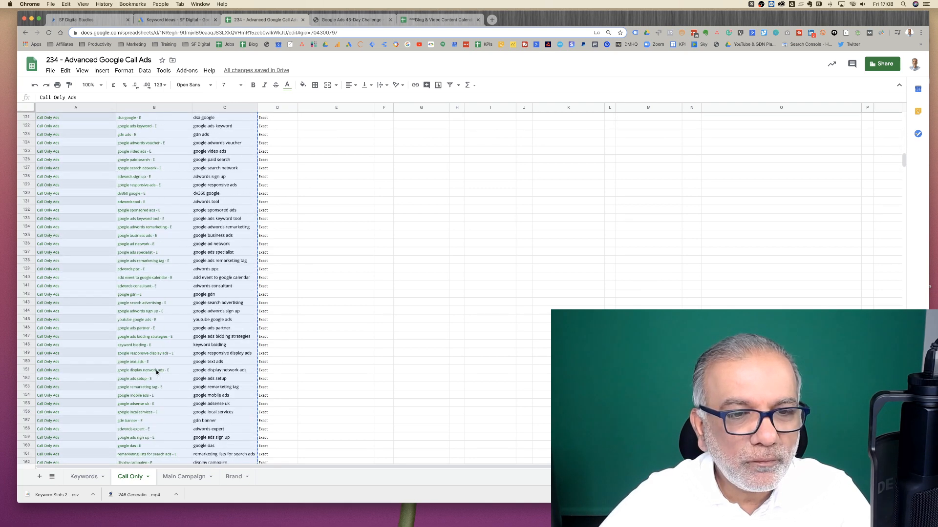
pyautogui.scroll(-20, 156, 370)
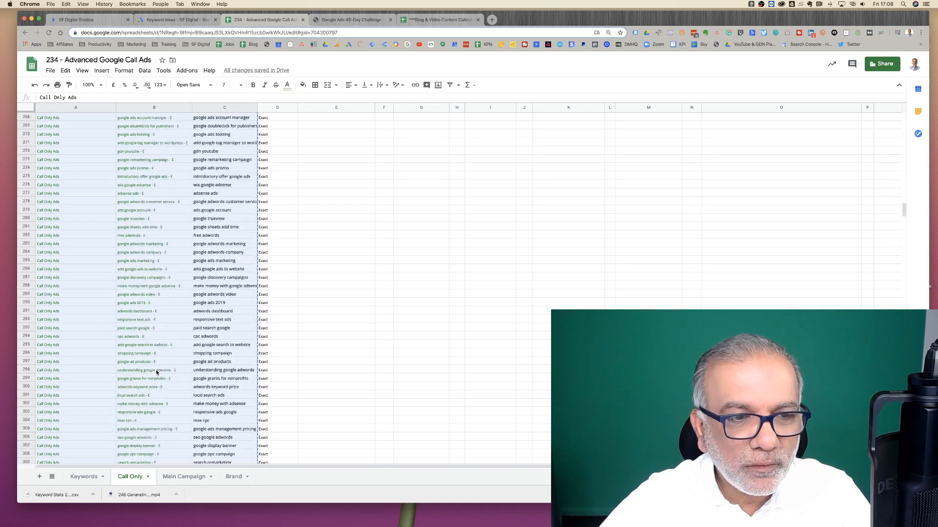
pyautogui.scroll(-20, 156, 370)
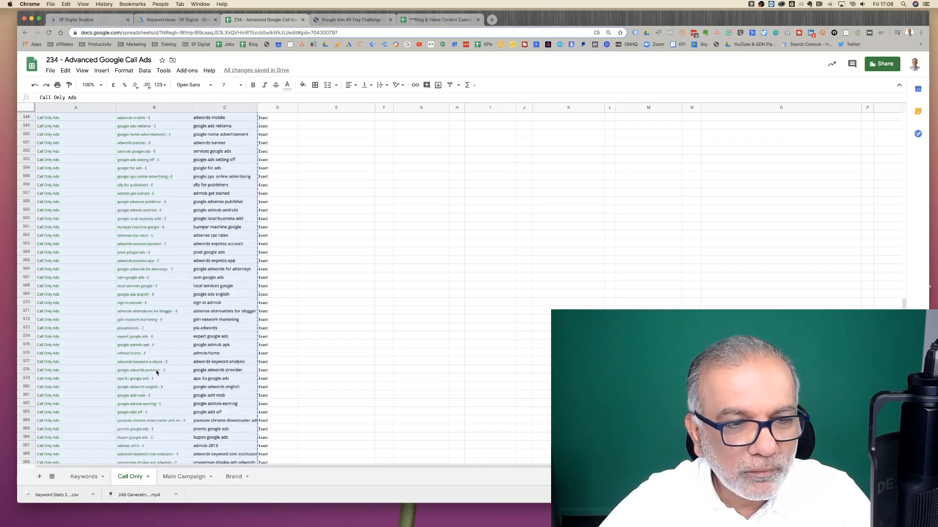
pyautogui.scroll(5, 156, 373)
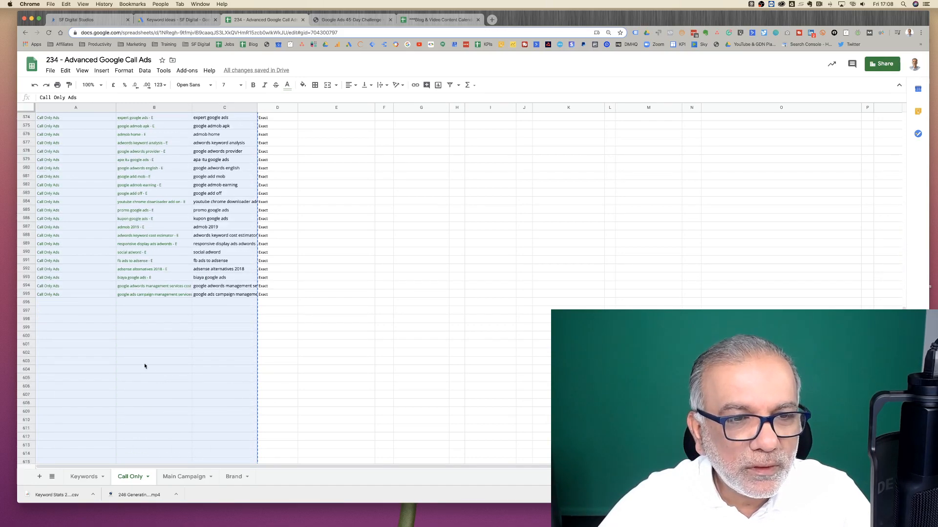
pyautogui.click(84, 311)
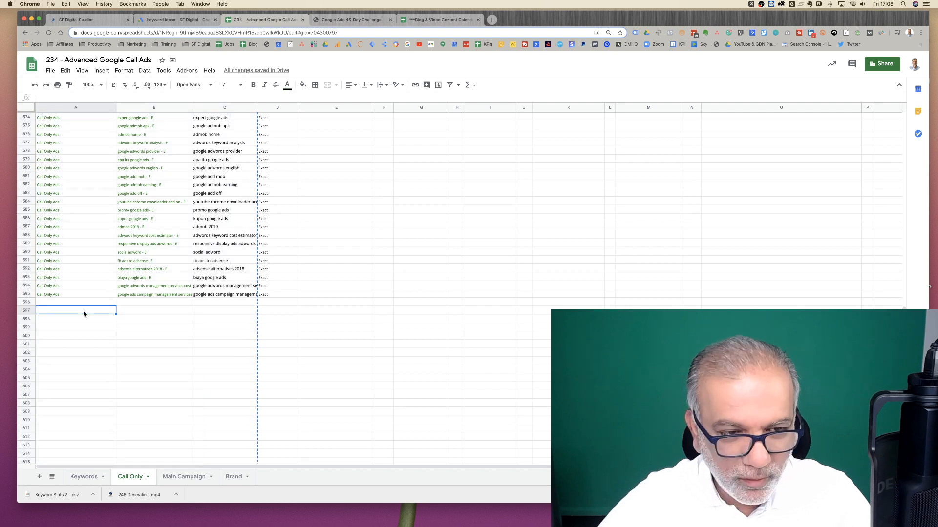
pyautogui.press('super+v')
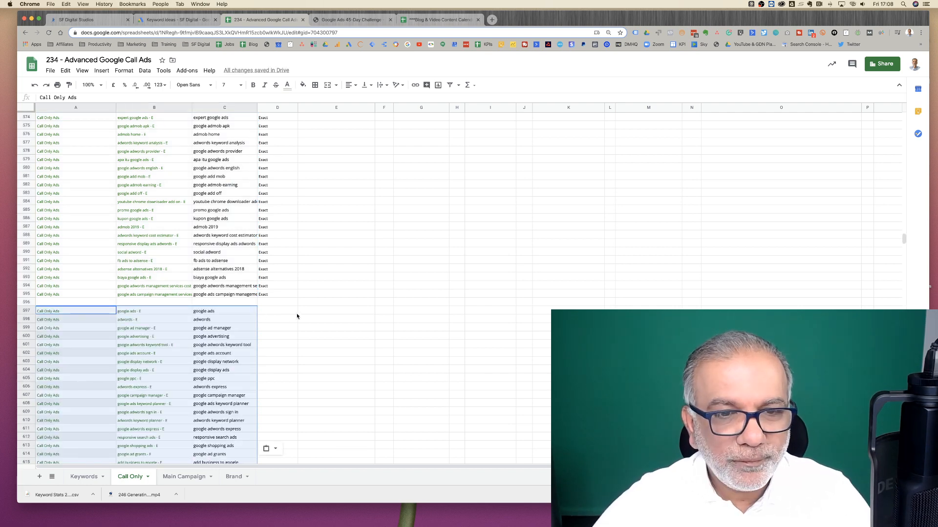
# - Enter the Criterion Type "Phrase" in D597 and fill it down alongside the pasted keywords
pyautogui.click(281, 313)
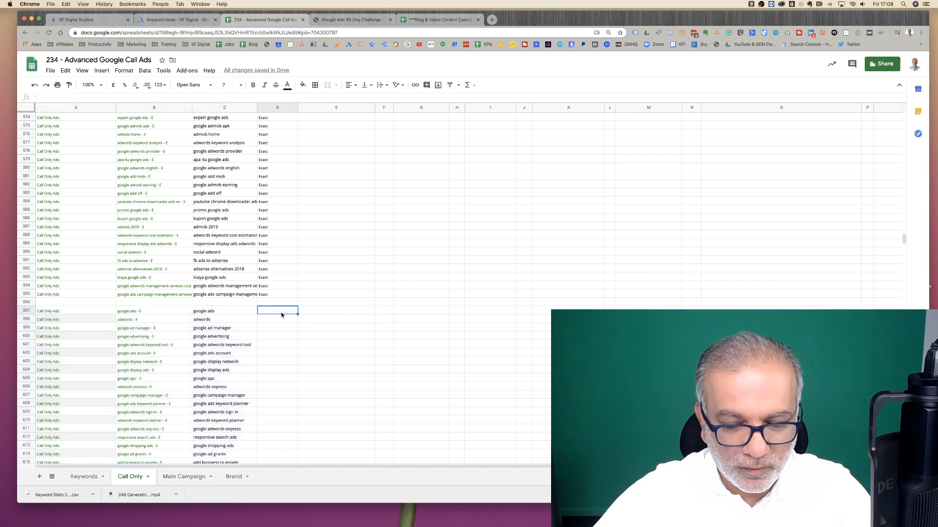
pyautogui.write('Phrase')
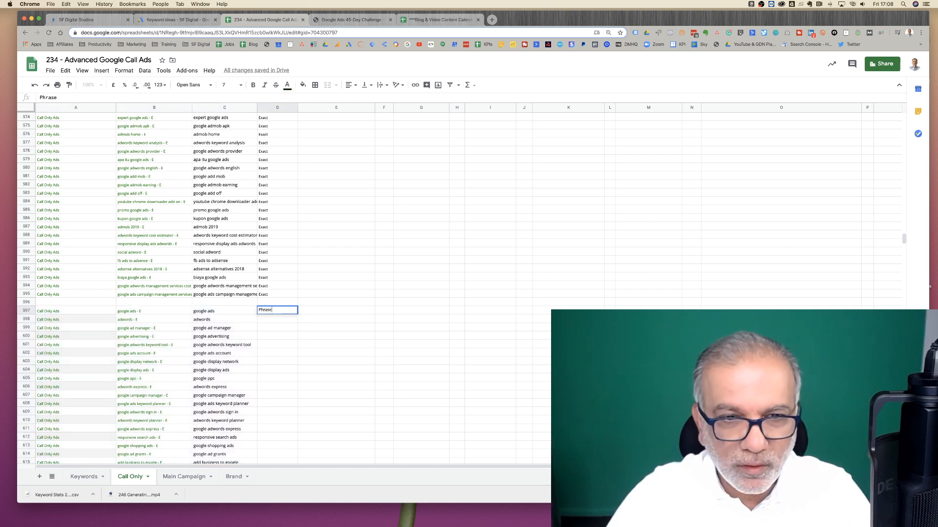
pyautogui.press('Return')
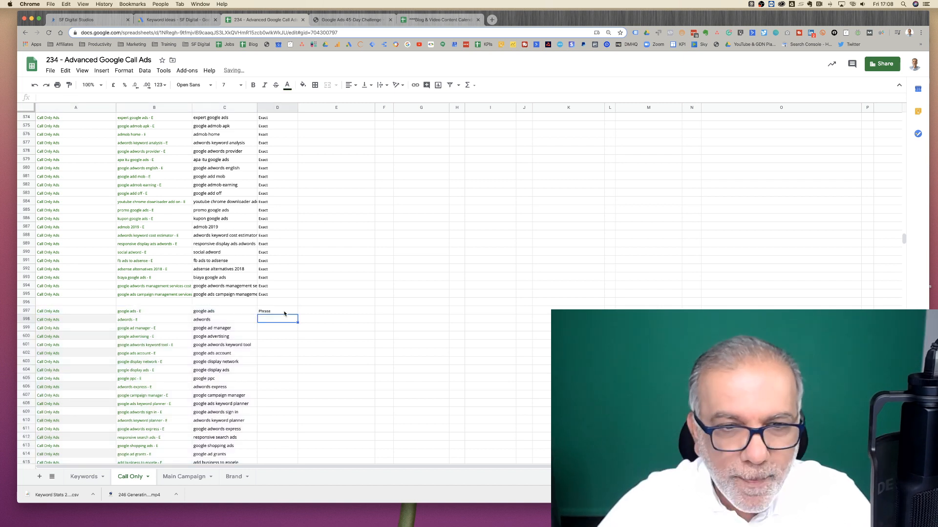
pyautogui.click(285, 313)
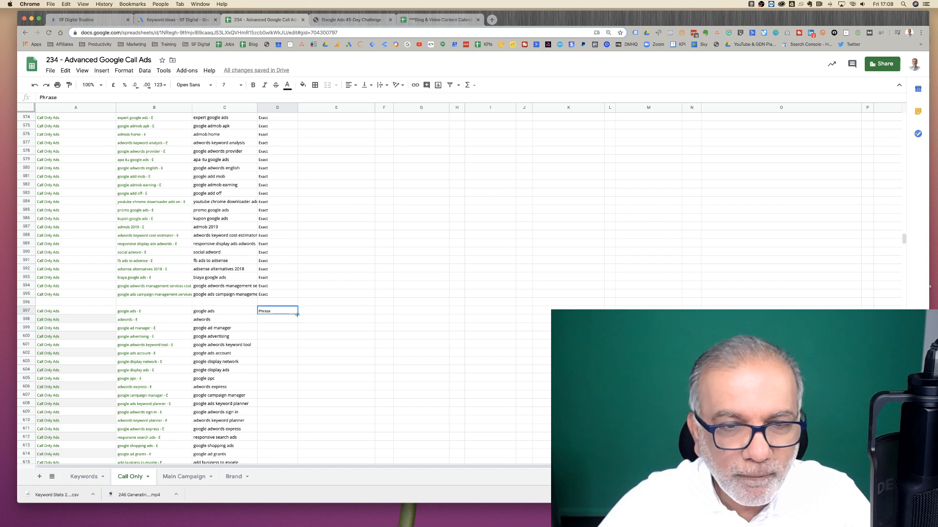
pyautogui.doubleClick(297, 315)
# - Change the suffix in the Ad Group formula in B597 to "P"
pyautogui.press('Left')
pyautogui.press('Left')
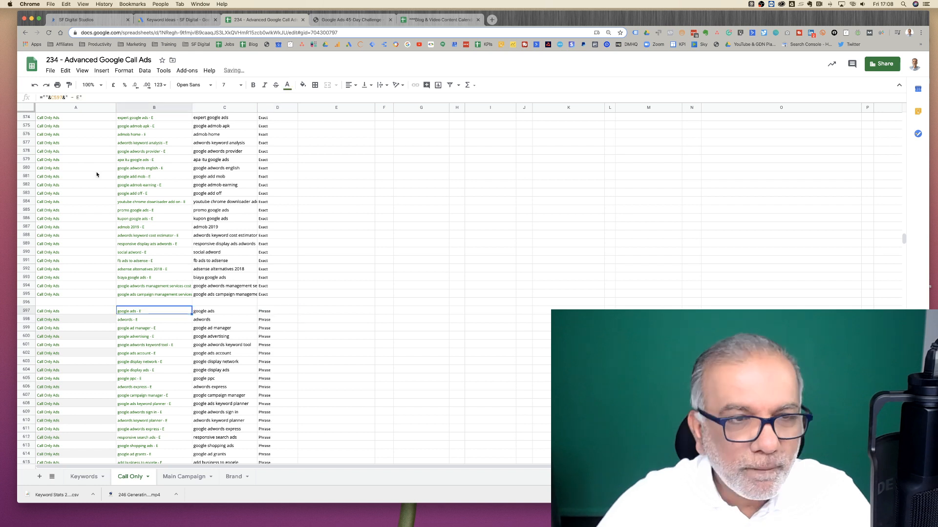
pyautogui.click(79, 98)
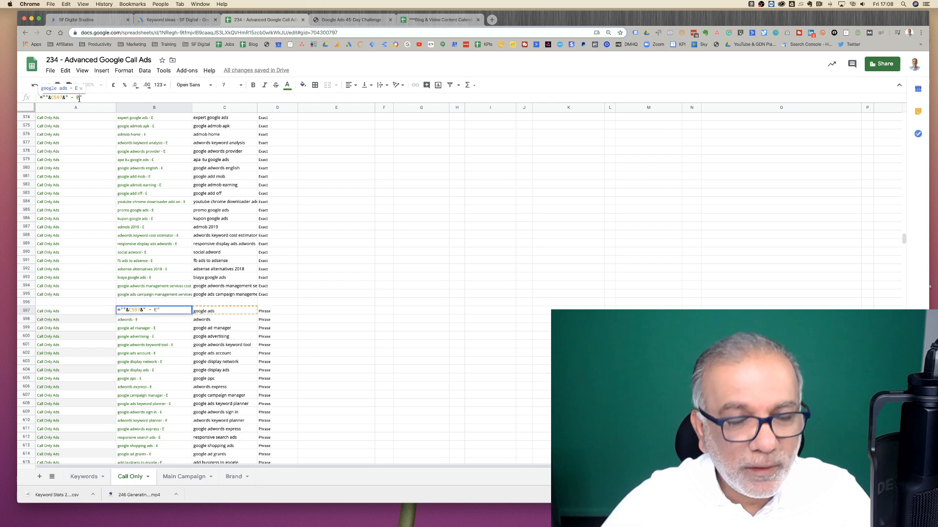
pyautogui.press('BackSpace')
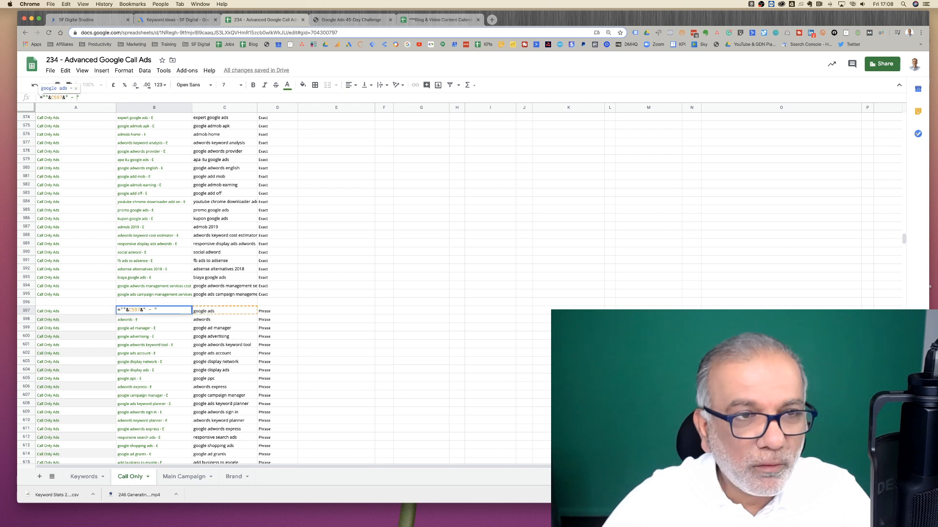
pyautogui.write('P')
pyautogui.press('Return')
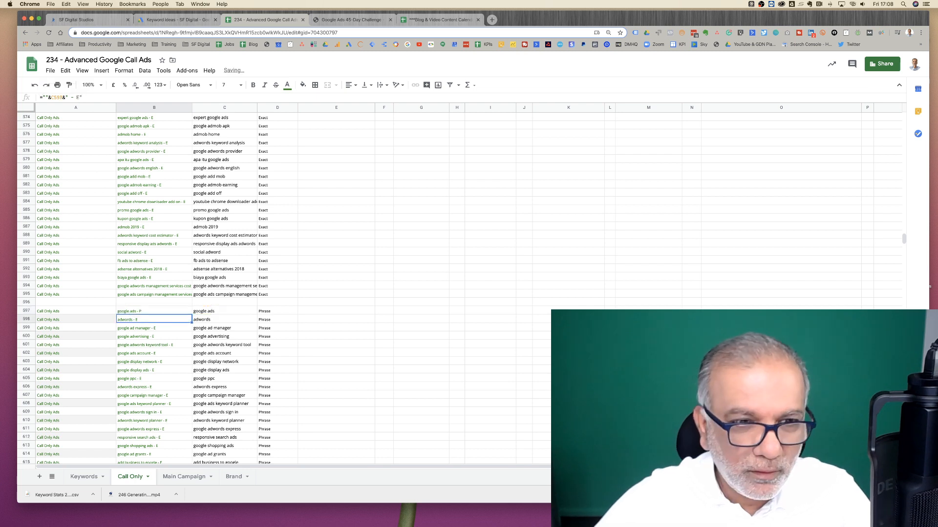
# - Fill the Ad Group formula from B597 down to B1190 alongside all the Phrase keywords
pyautogui.click(161, 269)
pyautogui.scroll(-3, 160, 231)
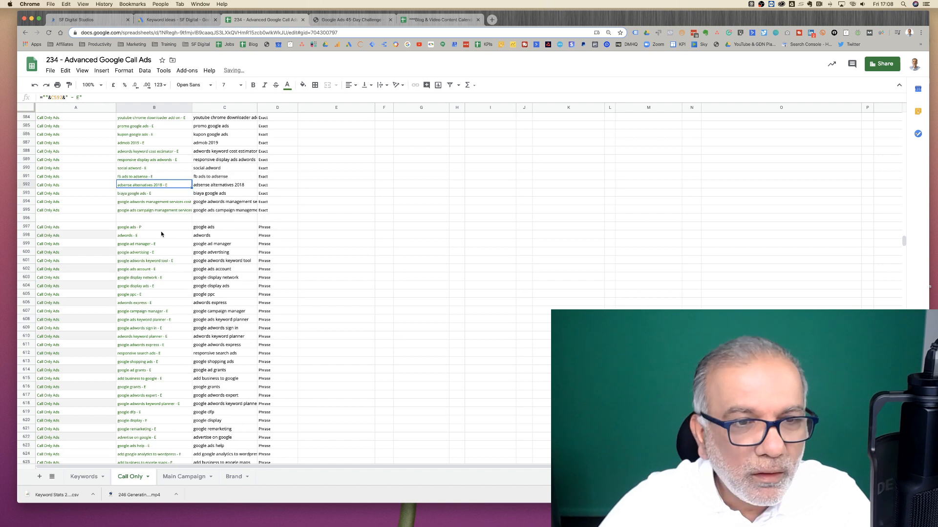
pyautogui.click(160, 231)
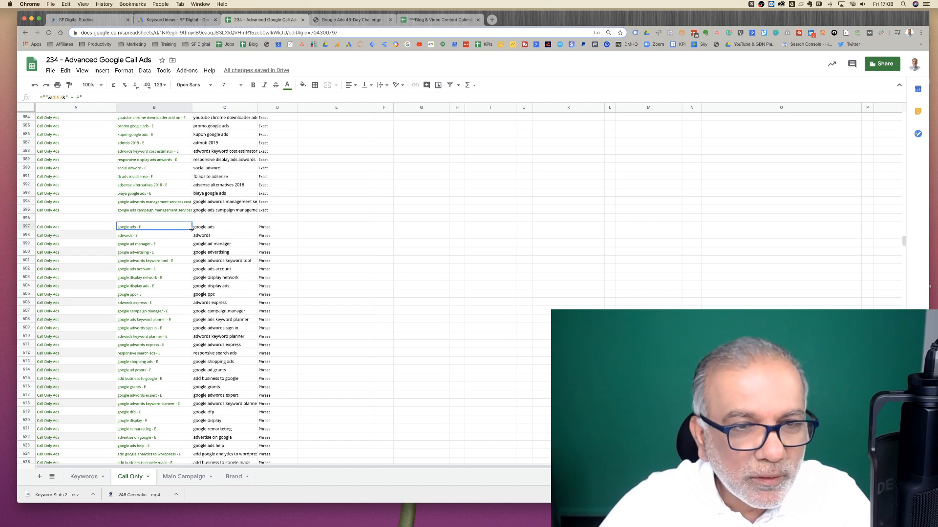
pyautogui.moveTo(192, 232); pyautogui.dragTo(167, 335)
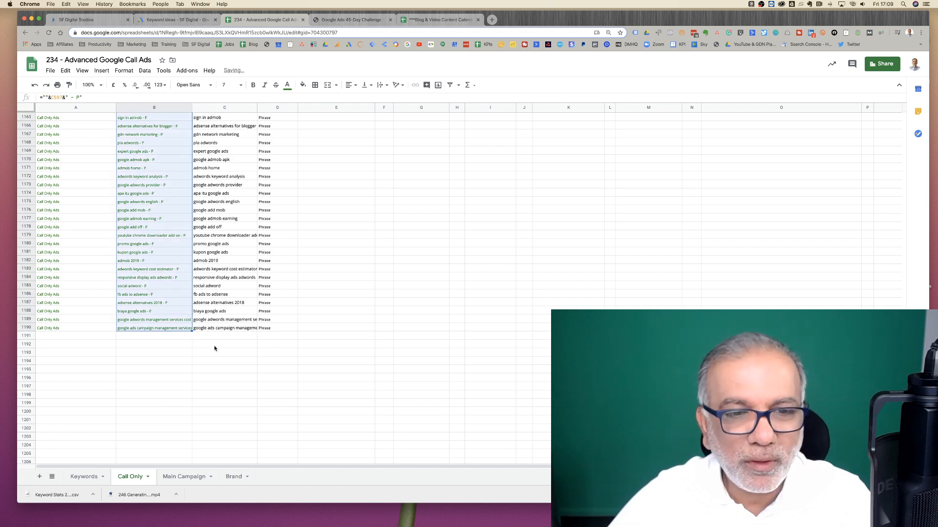
# - Narrow column A and paste the copied campaign, ad group and keyword block again from A1192
pyautogui.scroll(5, 258, 211)
pyautogui.scroll(15, 257, 211)
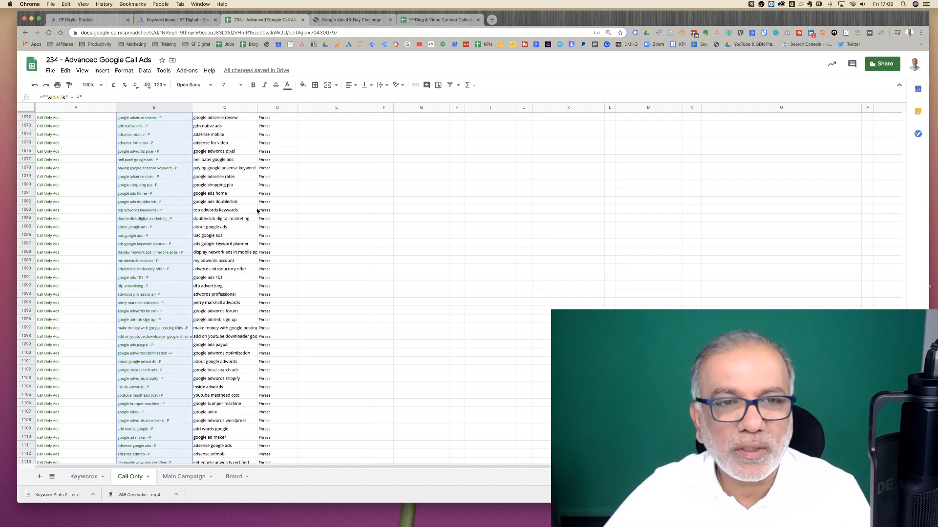
pyautogui.scroll(-15, 257, 211)
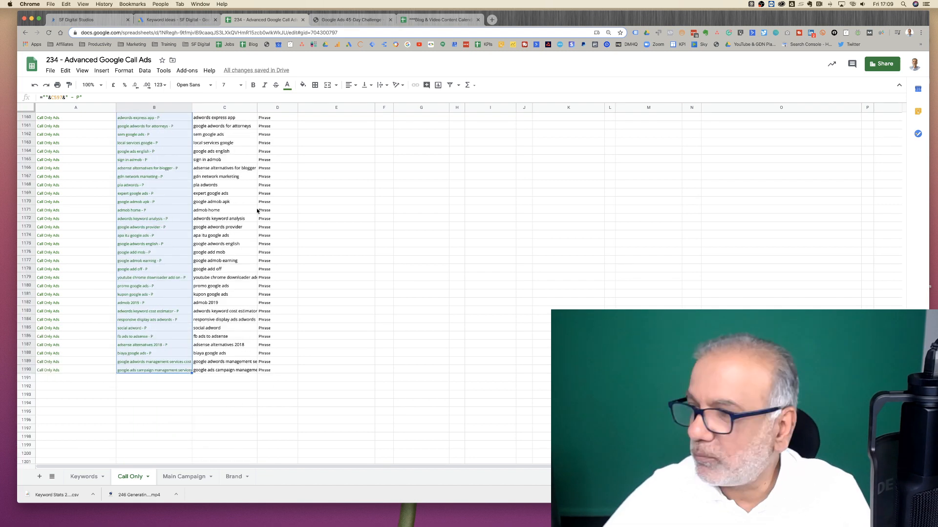
pyautogui.scroll(-1, 258, 211)
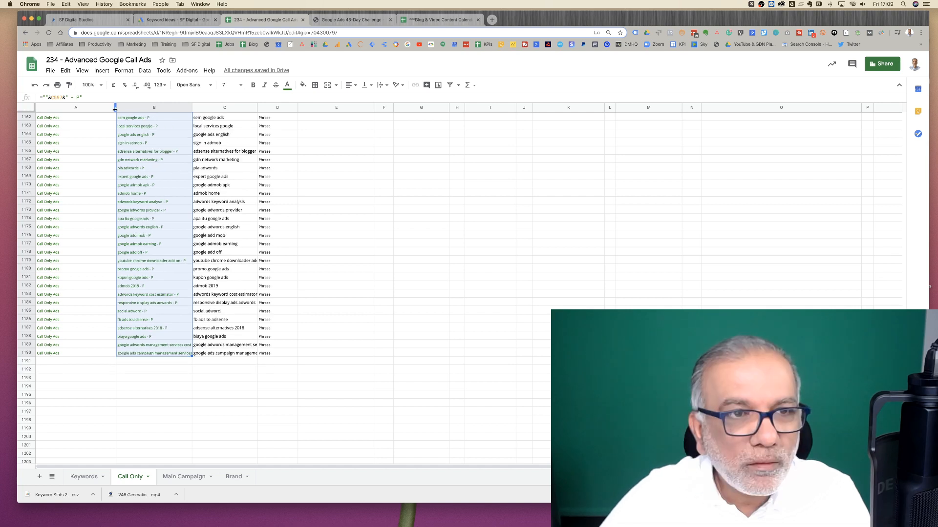
pyautogui.moveTo(115, 108); pyautogui.dragTo(76, 118)
pyautogui.click(54, 369)
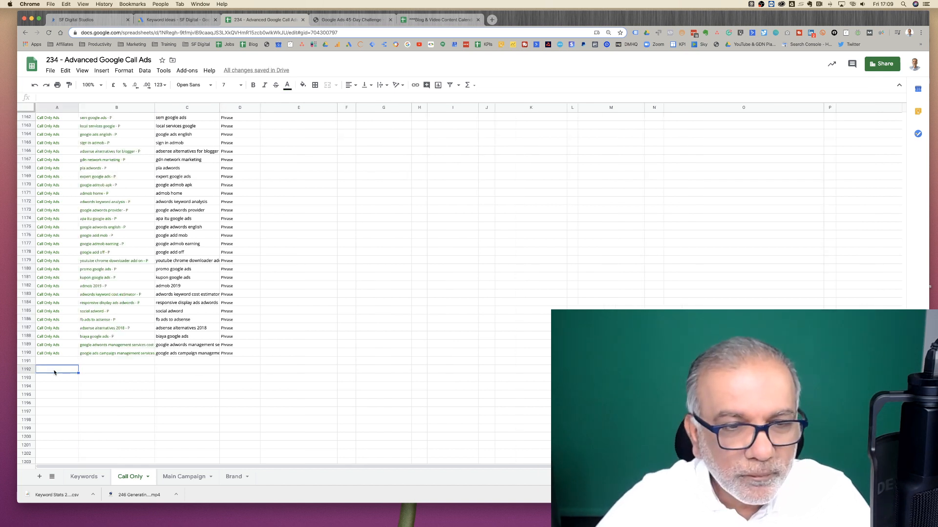
pyautogui.press('super+v')
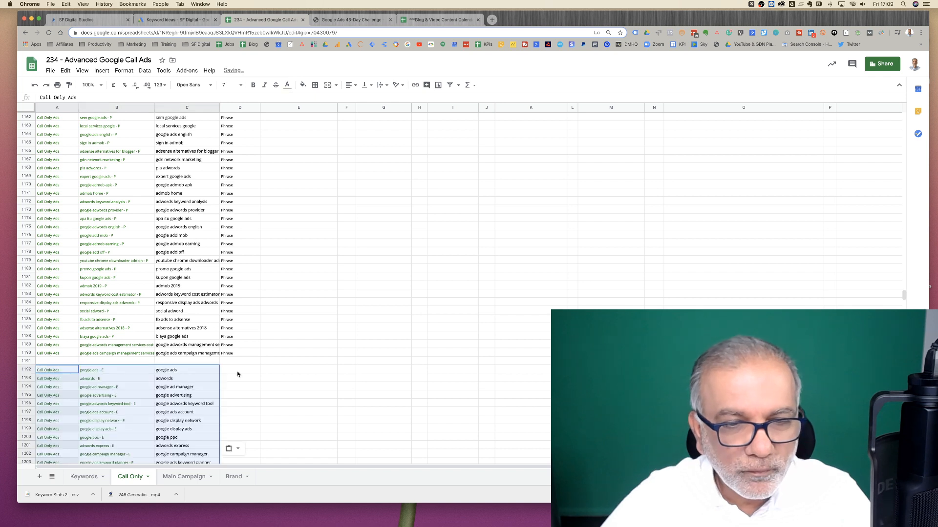
# - Enter the Criterion Type "Broad" in D1192 and fill it down alongside the newly pasted keywords
pyautogui.click(240, 370)
pyautogui.write('Broad')
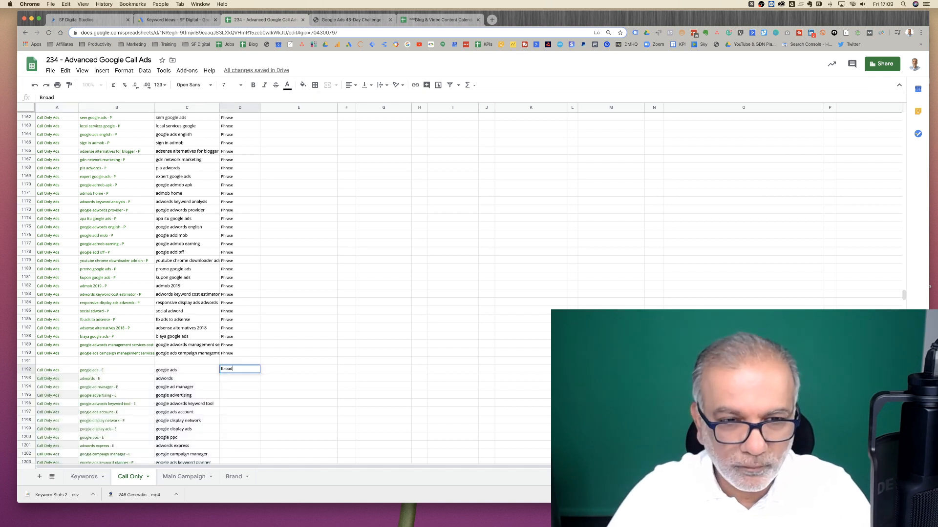
pyautogui.press('Return')
pyautogui.click(248, 370)
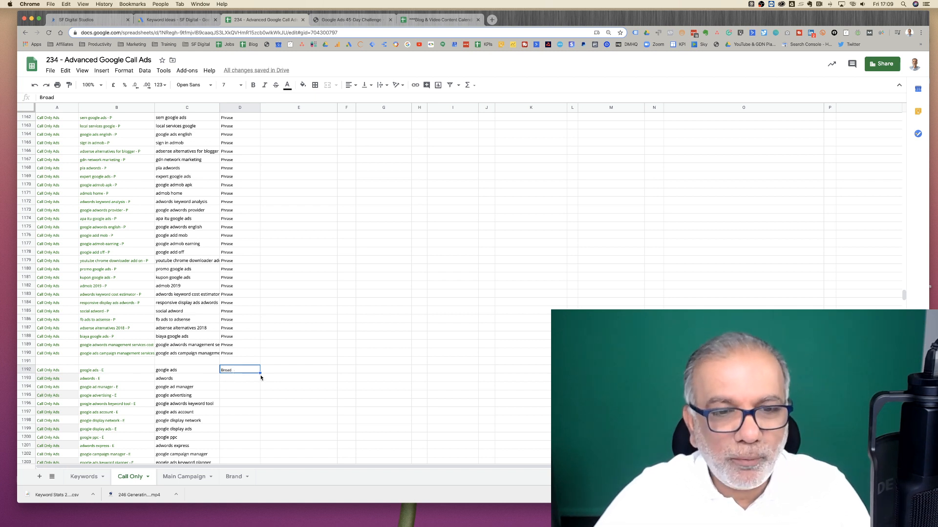
pyautogui.doubleClick(260, 374)
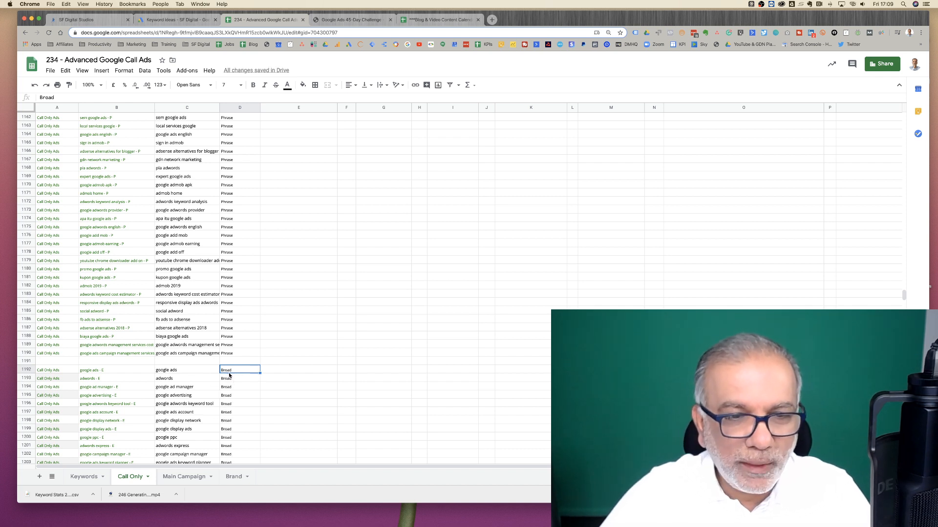
# - Change the suffix in the Ad Group formula in B1192 to "BMM"
pyautogui.click(116, 369)
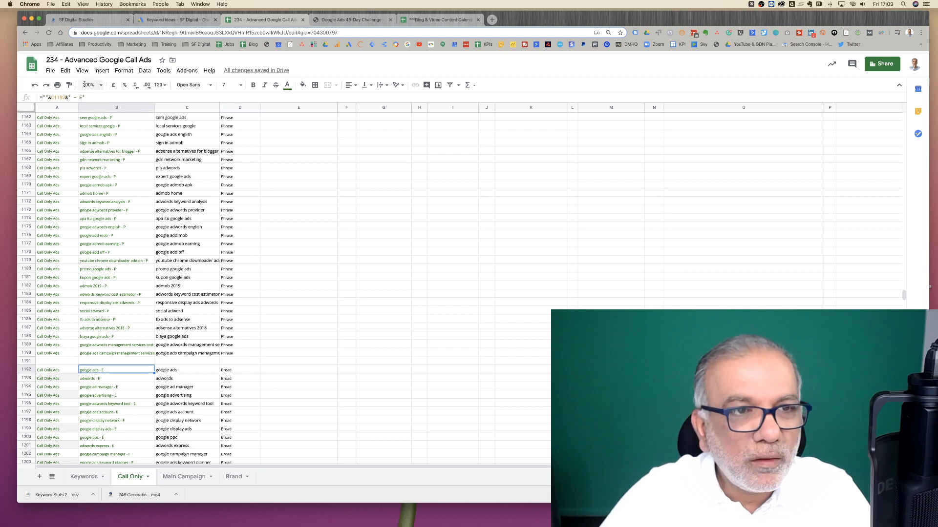
pyautogui.click(82, 97)
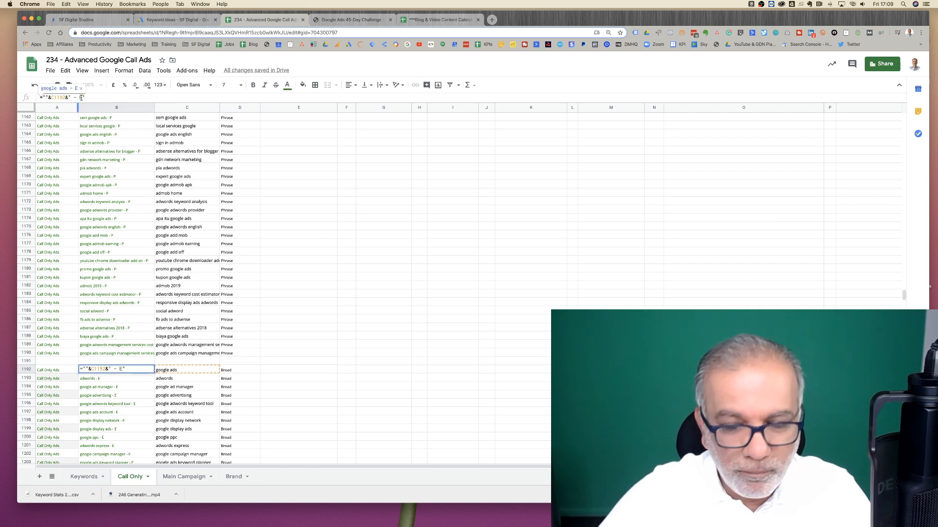
pyautogui.press('BackSpace')
pyautogui.write('BMM')
pyautogui.press('Return')
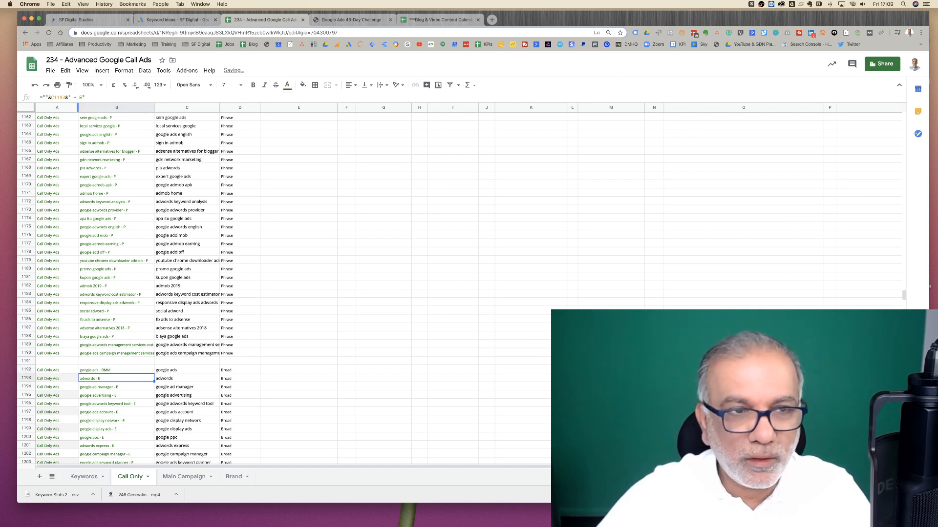
# - Fill the Ad Group formula from B1192 down to B1785 alongside all the Broad keywords
pyautogui.click(139, 373)
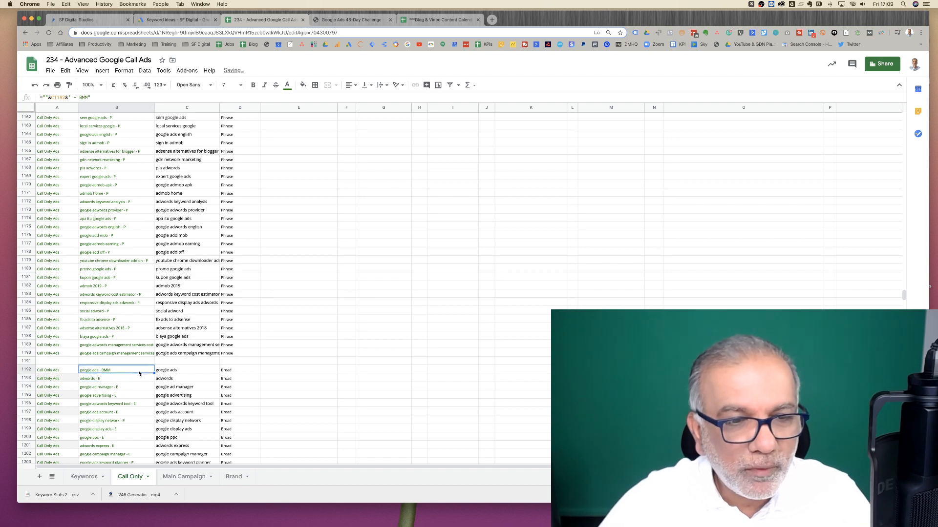
pyautogui.moveTo(154, 373); pyautogui.dragTo(226, 140)
pyautogui.moveTo(226, 140); pyautogui.dragTo(163, 296)
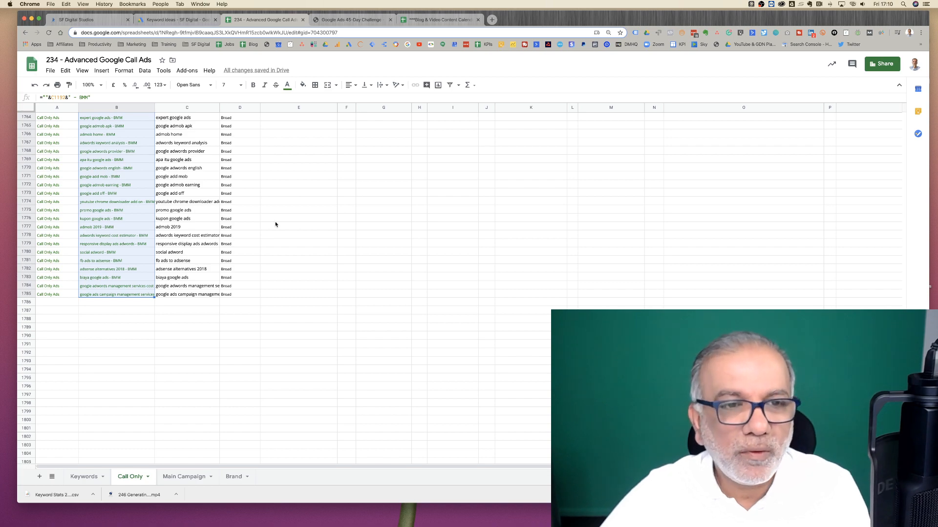
# - Copy the whole Campaign, Ad Group, Keyword and Criterion Type columns of the Call Only sheet
pyautogui.scroll(20, 275, 224)
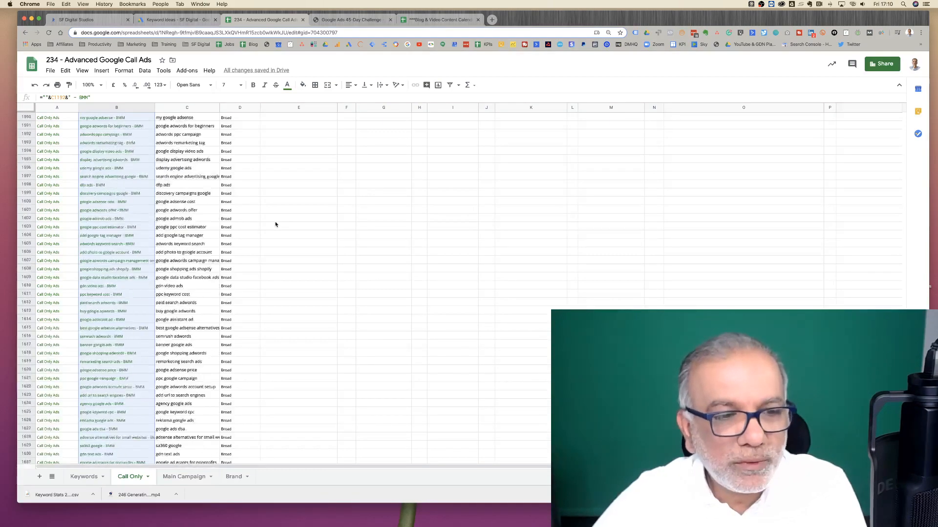
pyautogui.scroll(20, 275, 224)
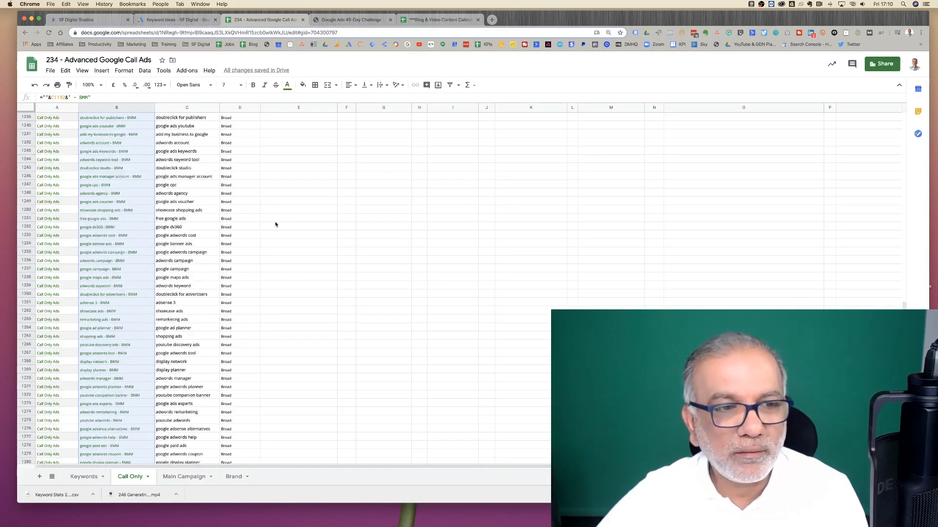
pyautogui.scroll(20, 276, 225)
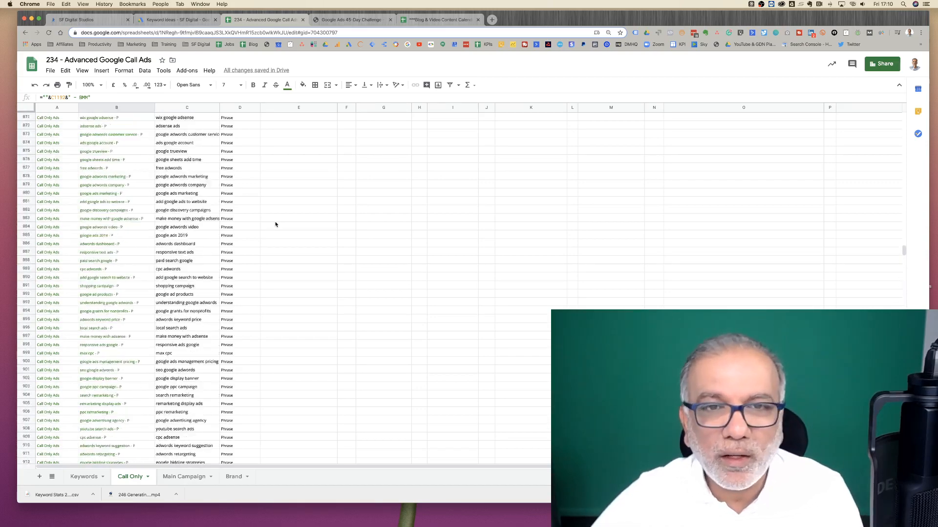
pyautogui.scroll(15, 276, 224)
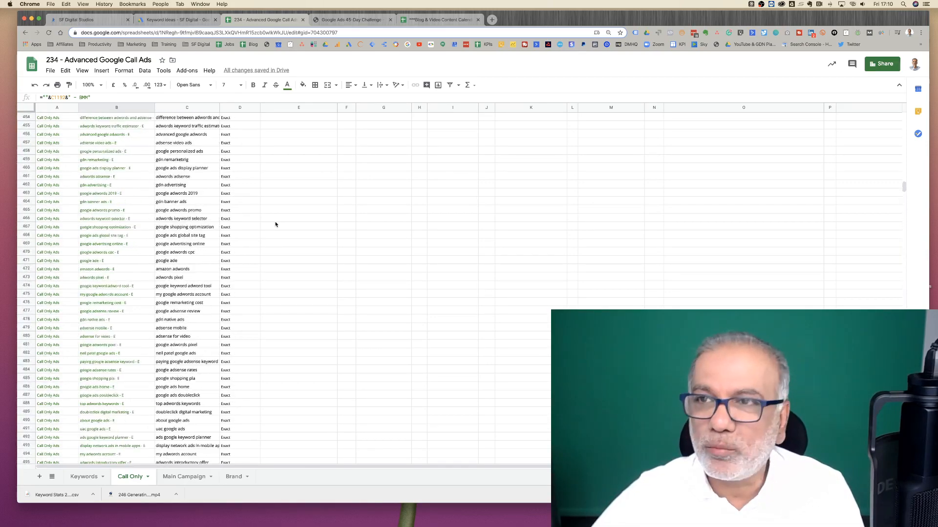
pyautogui.scroll(20, 275, 225)
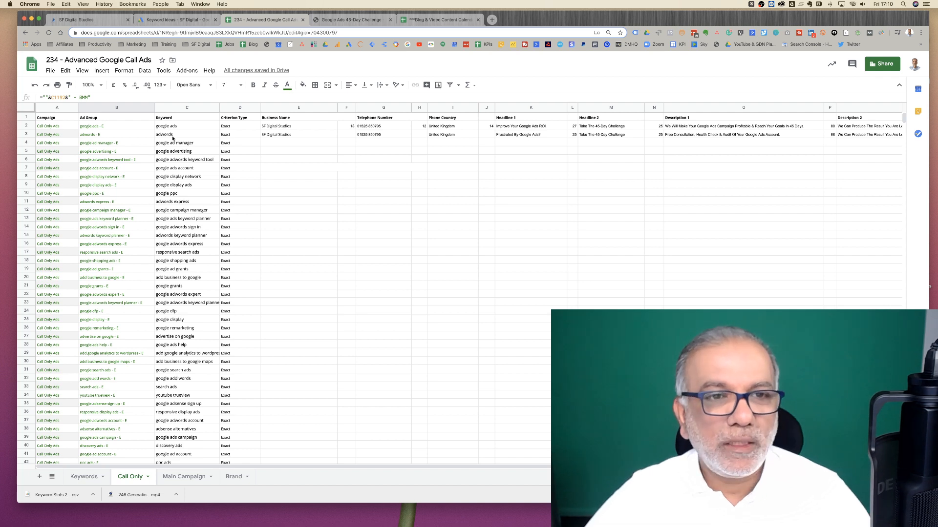
pyautogui.click(240, 108)
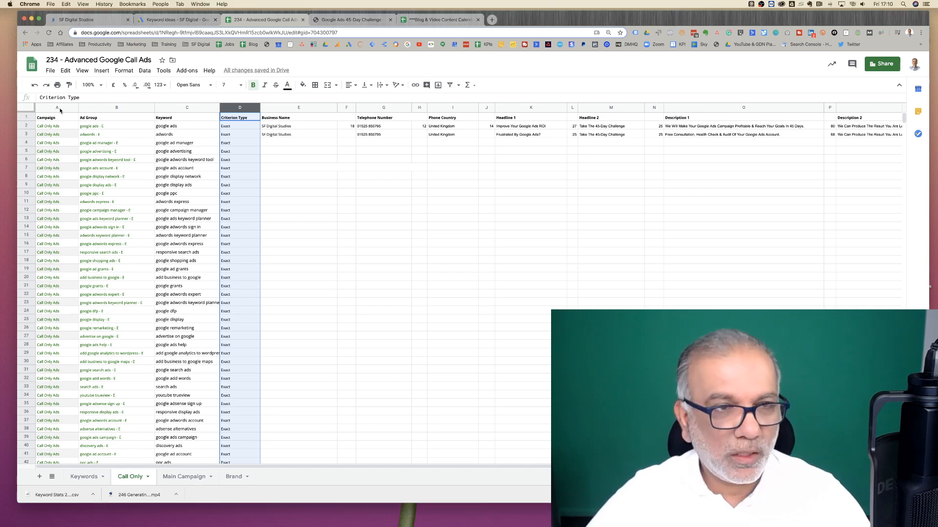
pyautogui.keyDown('shift'); pyautogui.click(59, 108); pyautogui.keyUp('shift')
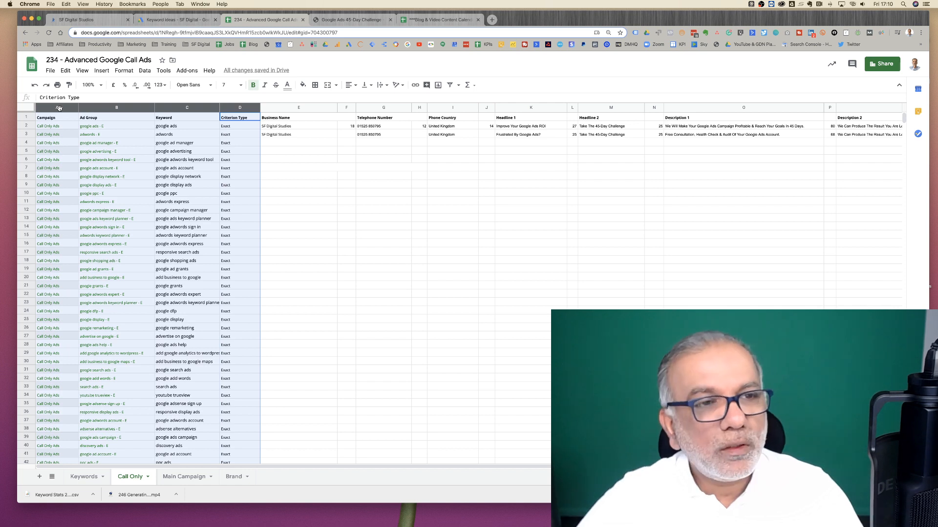
pyautogui.press('super+c')
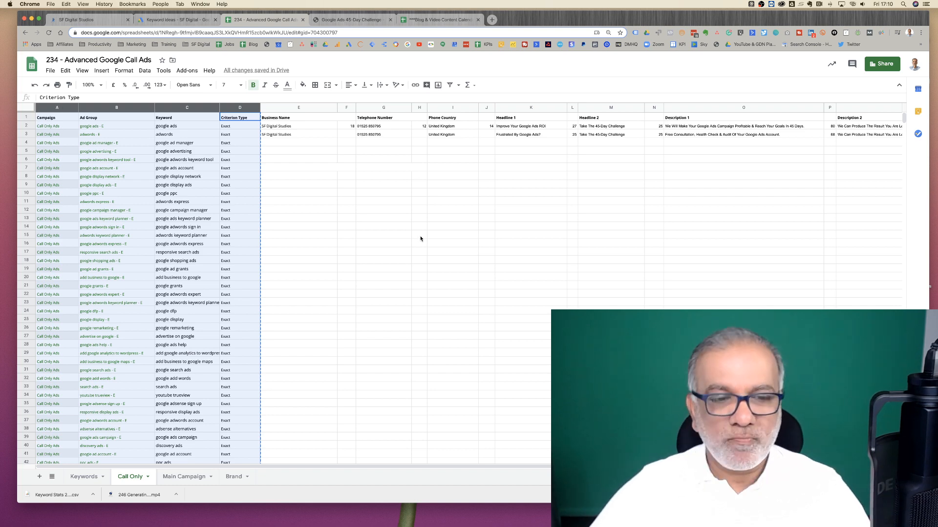
# - Switch to Google Ads Editor, add a new campaign to the account and select it
pyautogui.press('super+Tab')
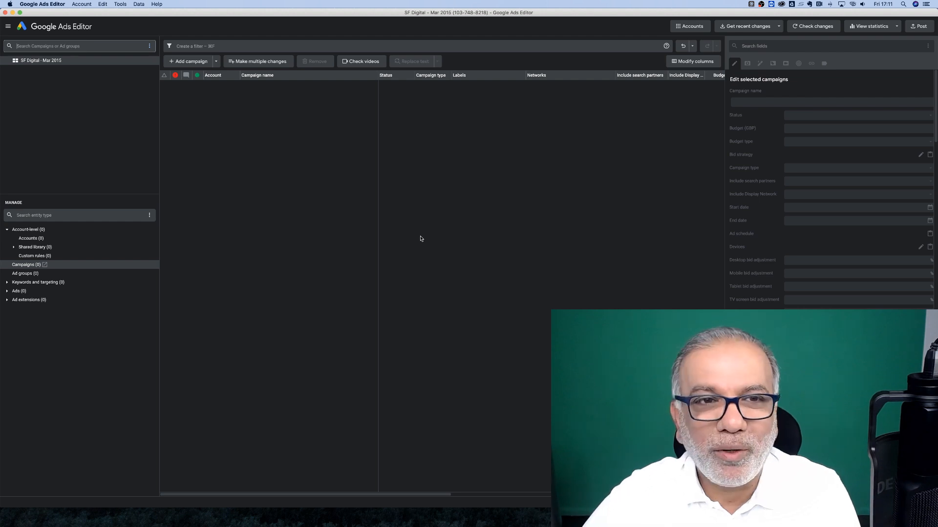
pyautogui.click(186, 62)
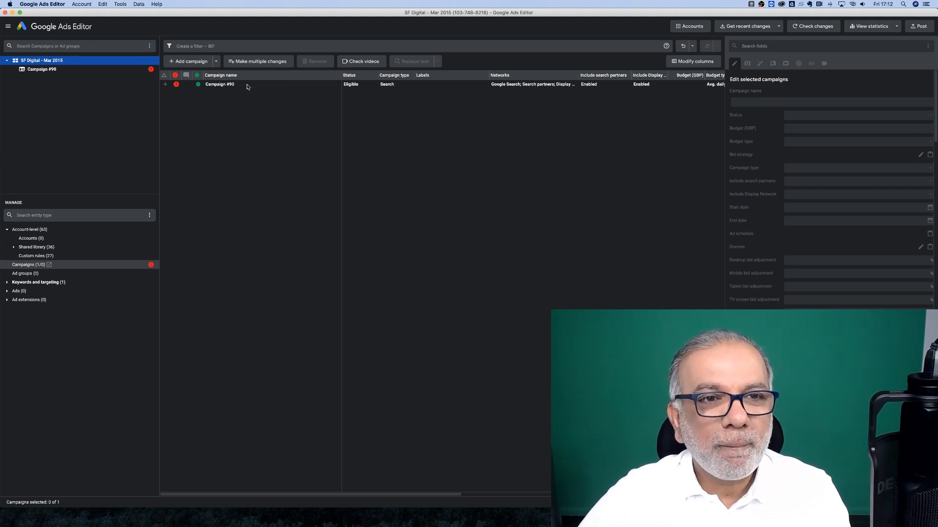
pyautogui.click(247, 87)
# - Check the campaign name in the Call Only sheet and rename the new campaign "Call Only Ads" to match
pyautogui.hotkey('ctrl', 'Left')
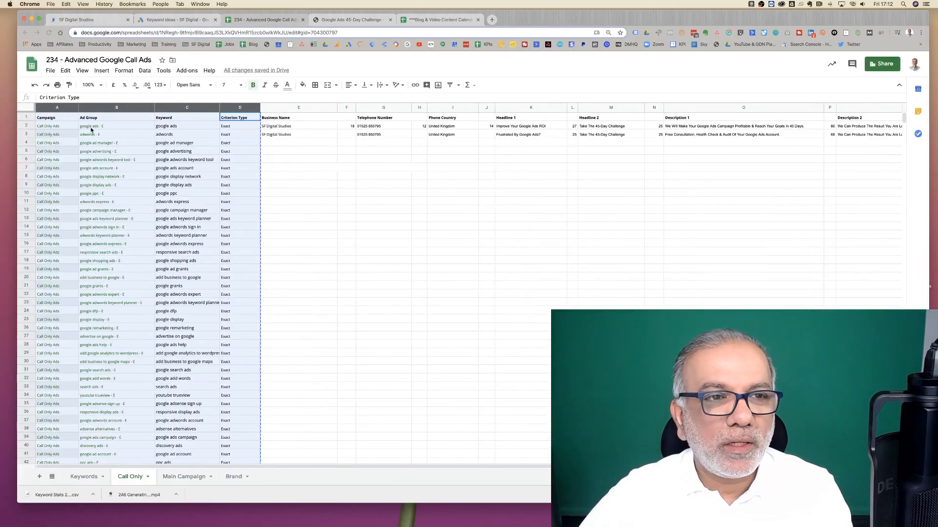
pyautogui.click(44, 125)
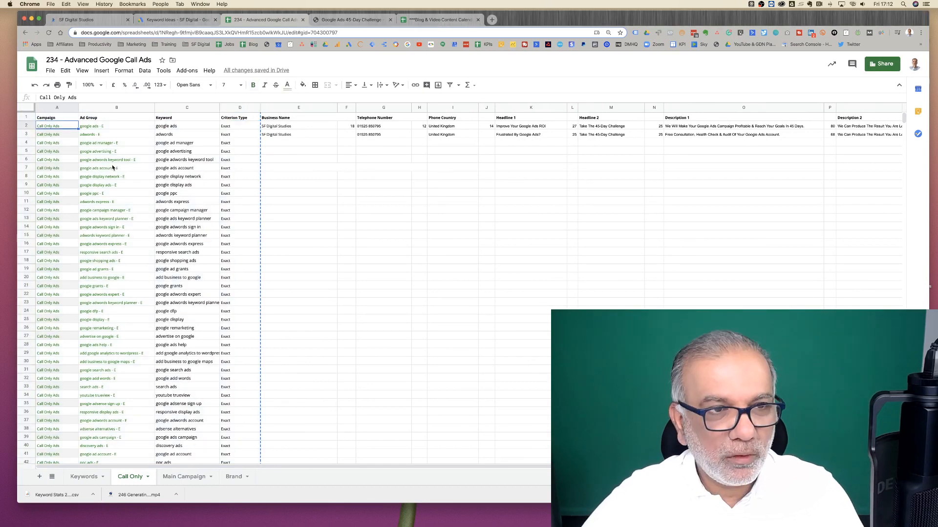
pyautogui.hotkey('ctrl', 'Right')
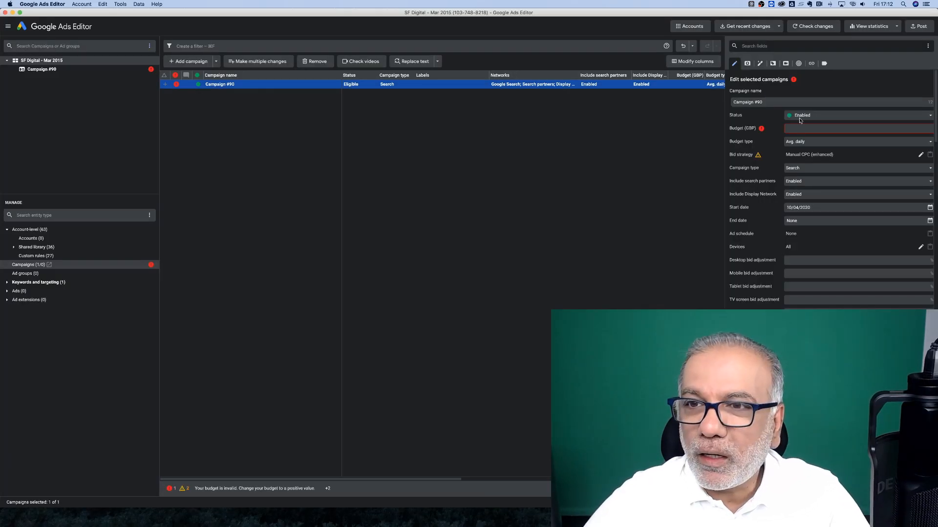
pyautogui.doubleClick(762, 102)
pyautogui.press('super+a')
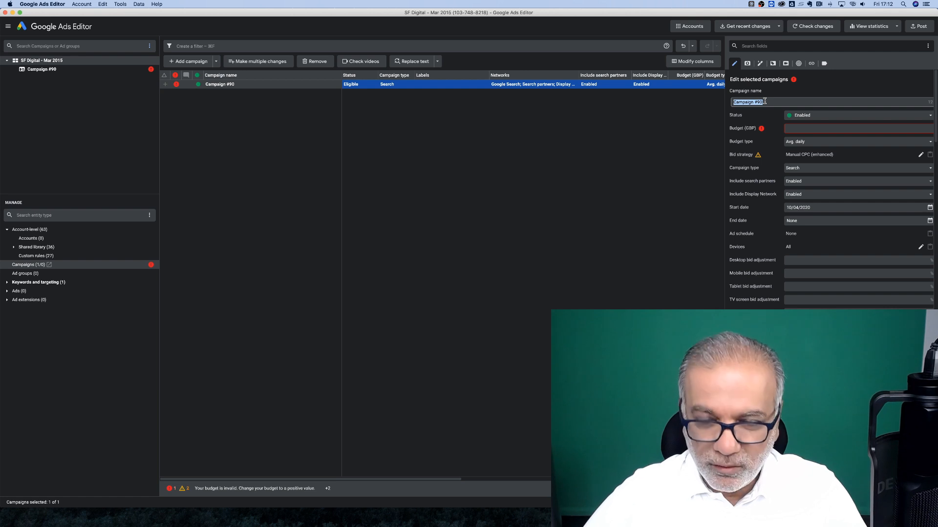
pyautogui.write('Call Only Ads')
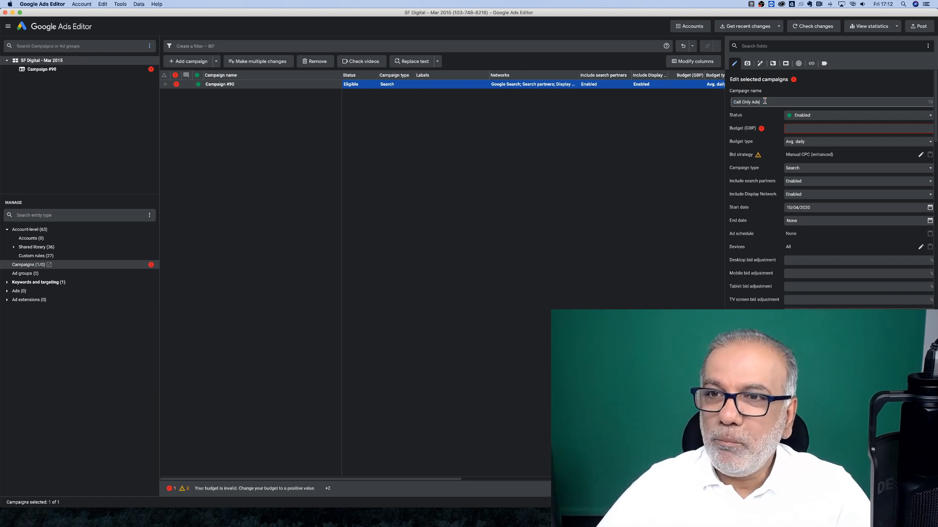
# - Set the Call Only Ads campaign's budget to 10 GBP
pyautogui.click(813, 128)
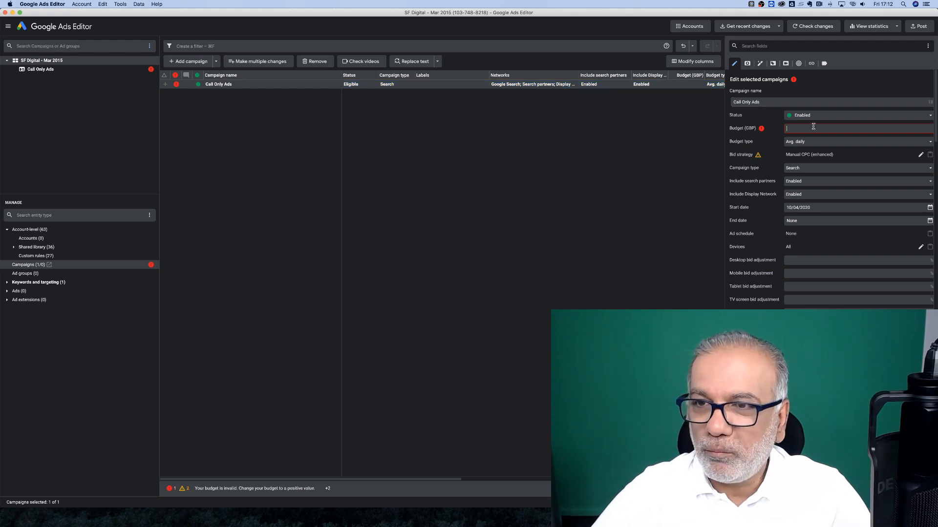
pyautogui.write('10')
pyautogui.press('Tab')
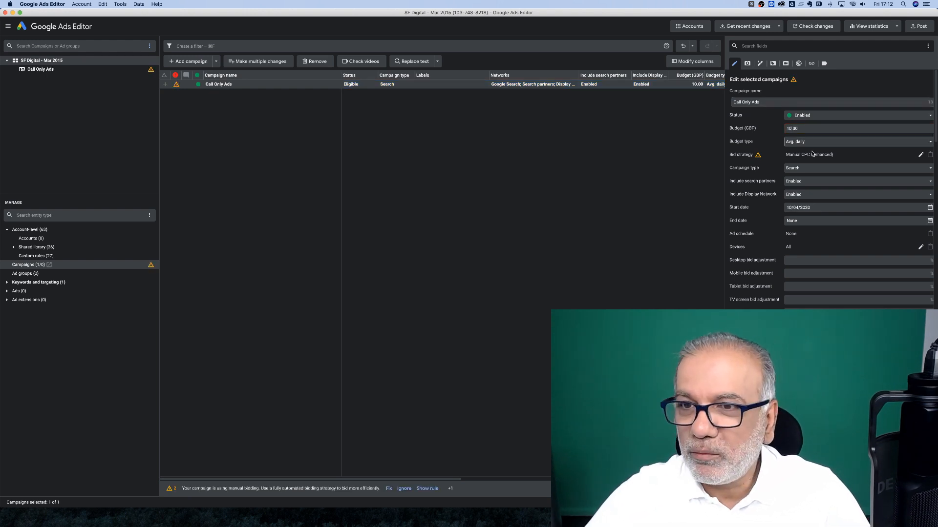
# - Disable Enhanced CPC in the campaign's Manual CPC bid strategy
pyautogui.click(921, 155)
pyautogui.click(461, 67)
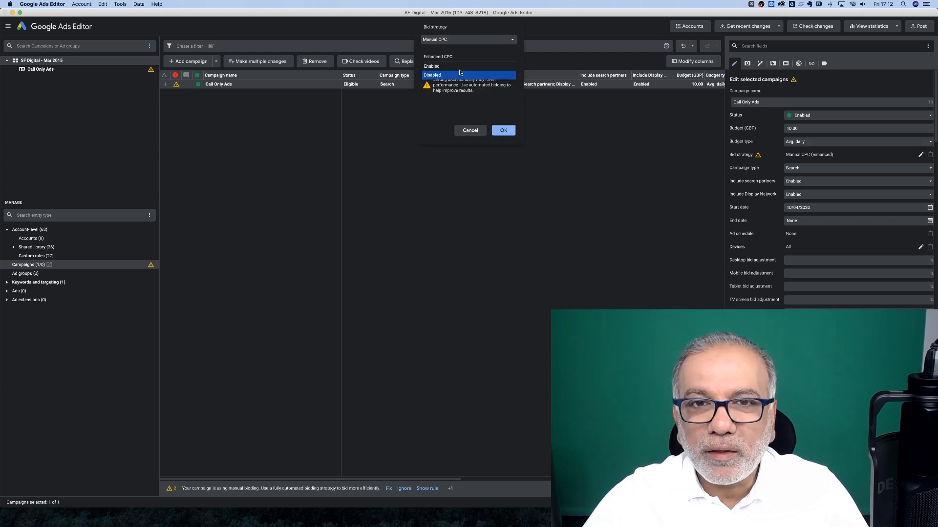
pyautogui.click(461, 75)
pyautogui.click(500, 128)
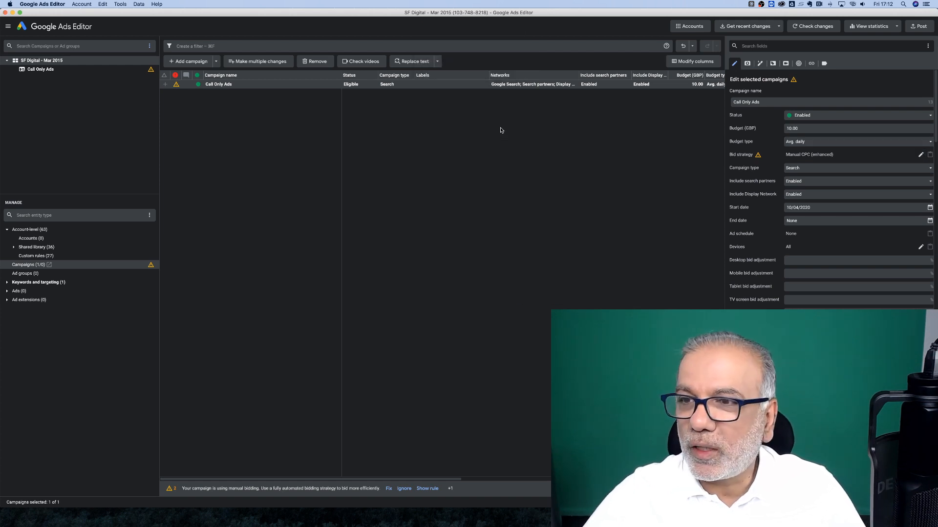
# - Disable both the search partners and the Display Network for the campaign
pyautogui.click(796, 181)
pyautogui.click(806, 190)
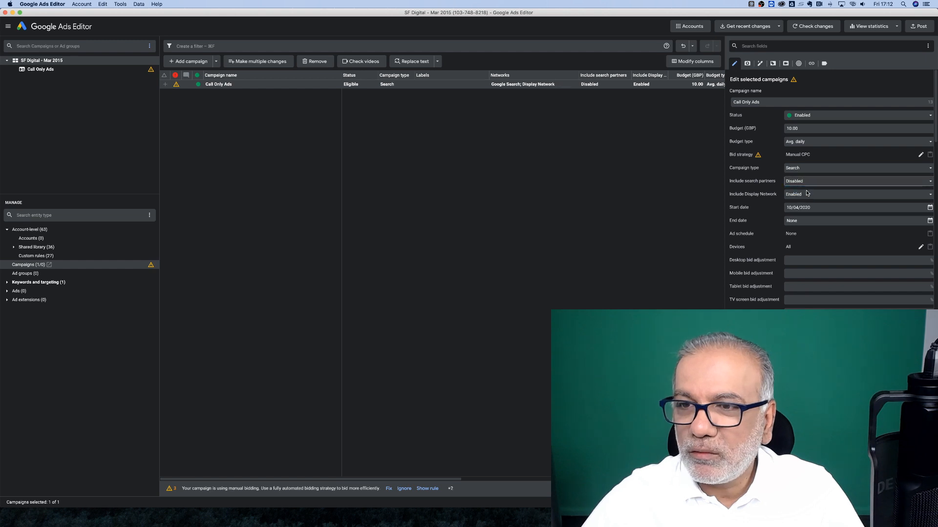
pyautogui.click(808, 194)
pyautogui.click(807, 204)
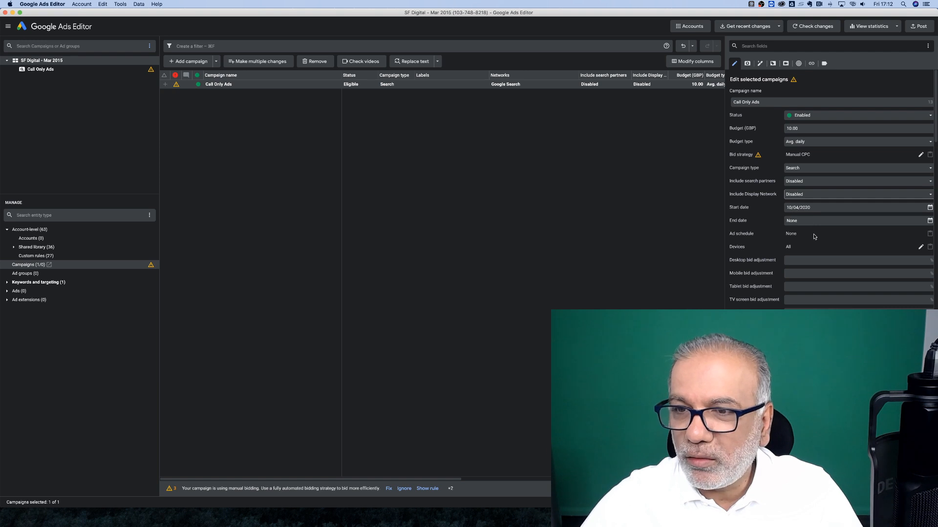
# - Set the campaign's desktop and tablet bid adjustments to -100 percent, leaving the device targeting at all devices
pyautogui.click(921, 248)
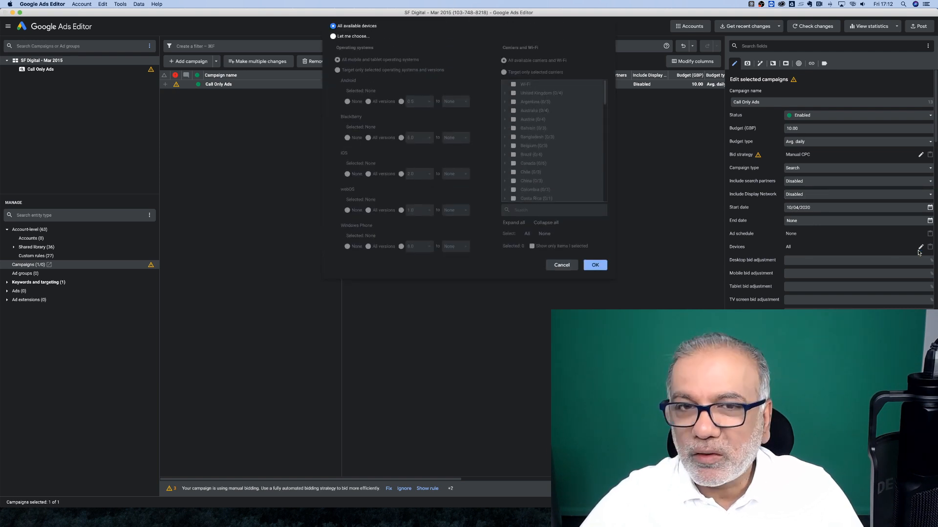
pyautogui.press('Escape')
pyautogui.click(807, 260)
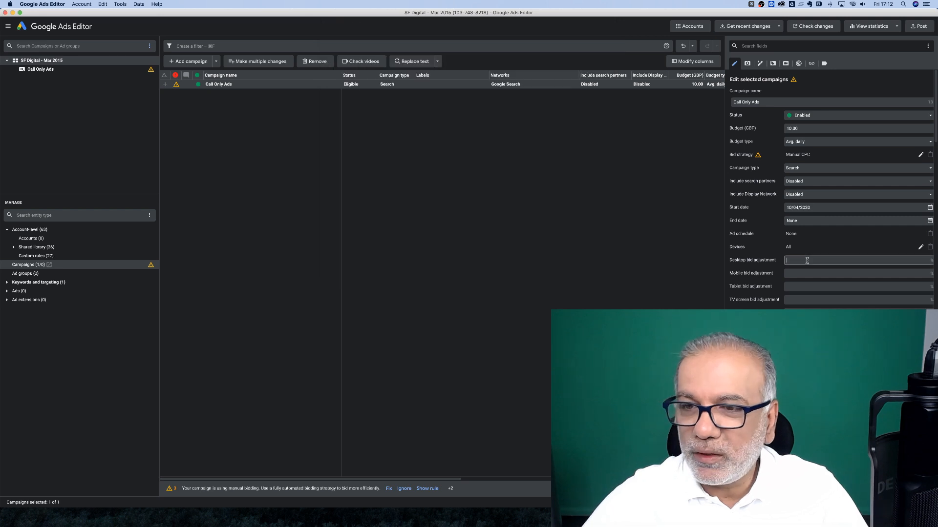
pyautogui.write('-100')
pyautogui.press('Tab')
pyautogui.press('Tab')
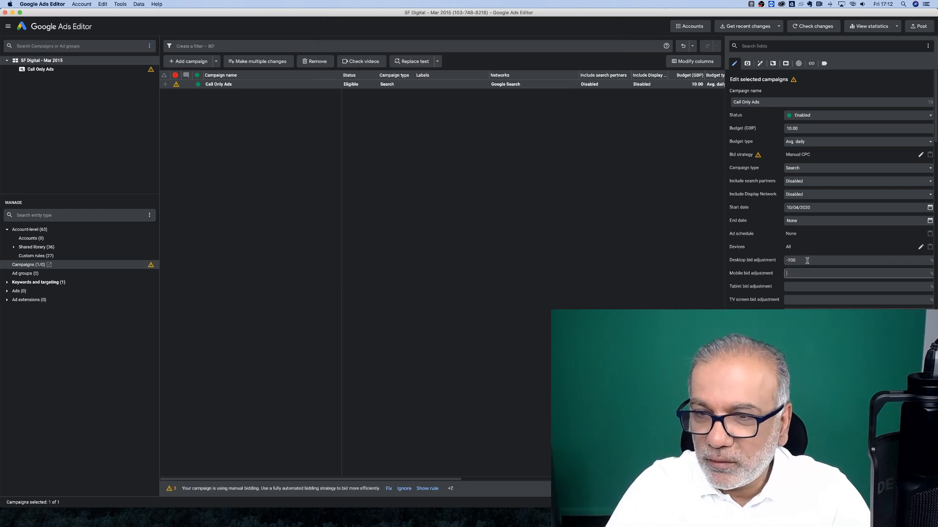
pyautogui.write('-100')
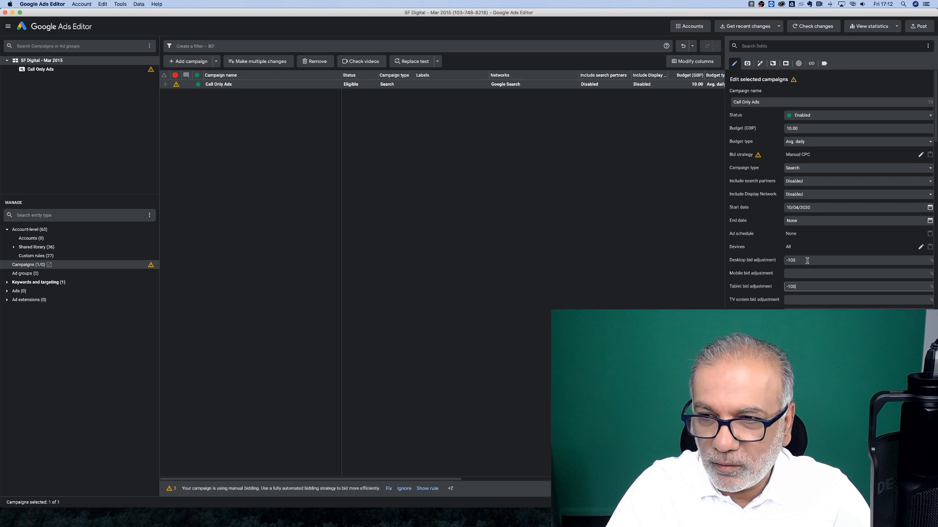
pyautogui.press('Tab')
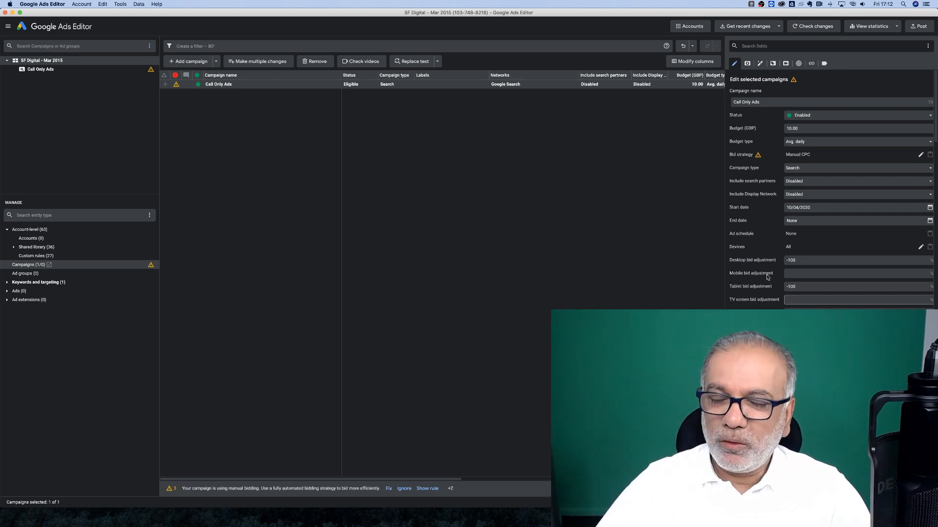
# - Try a TV screen bid adjustment of -100 percent and clear the value again
pyautogui.write('-100')
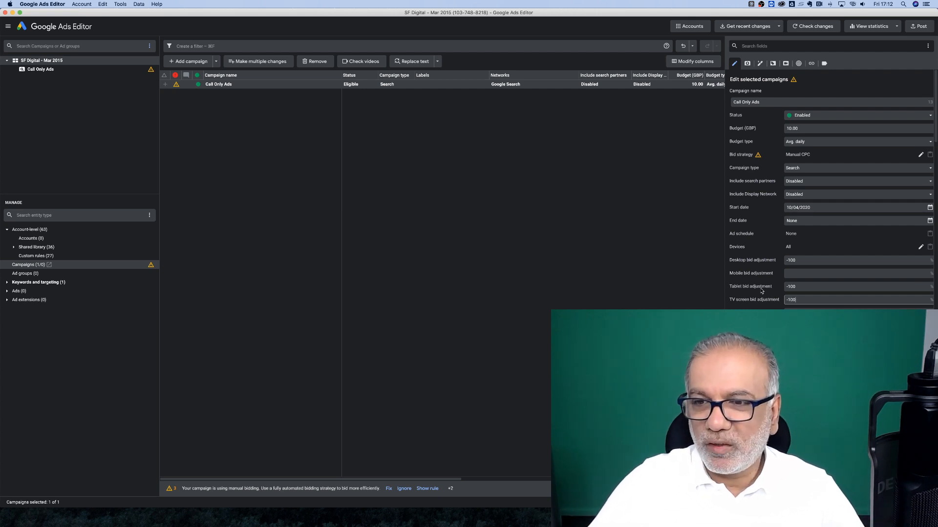
pyautogui.doubleClick(804, 300)
pyautogui.press('BackSpace')
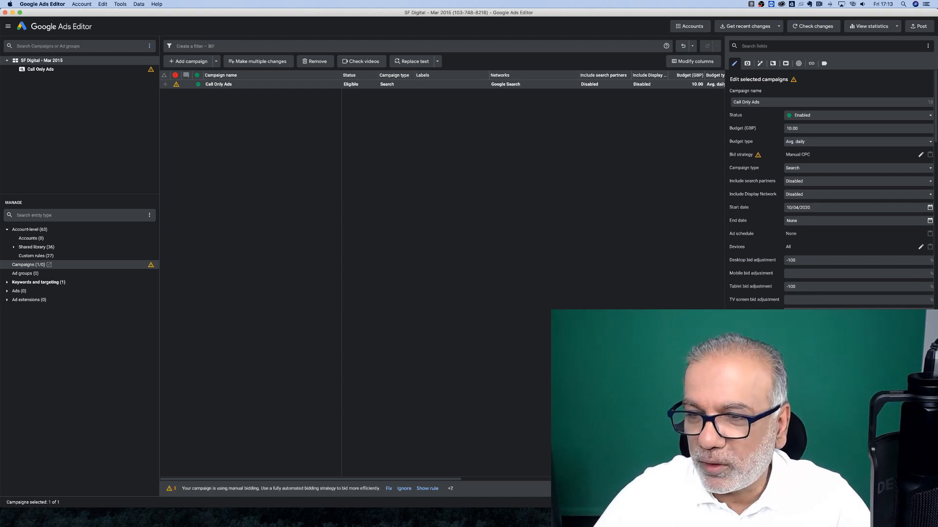
pyautogui.click(858, 313)
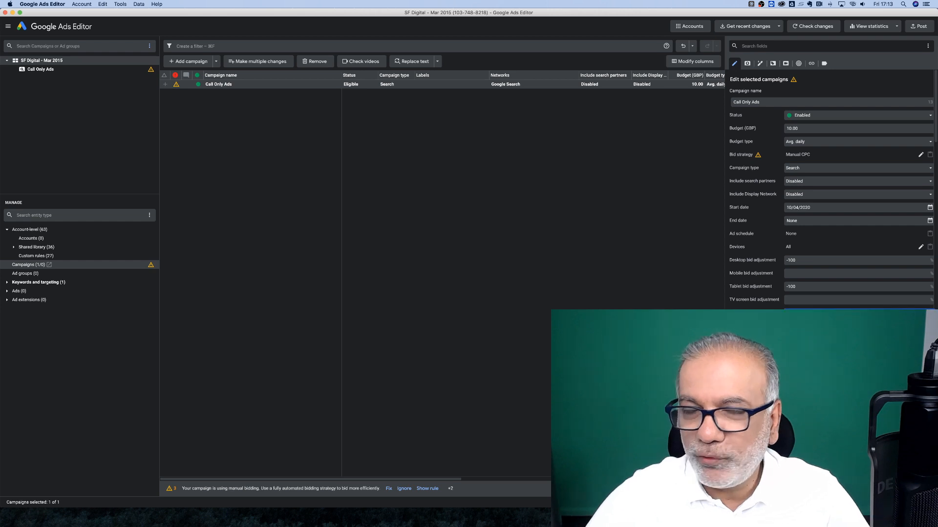
pyautogui.click(858, 314)
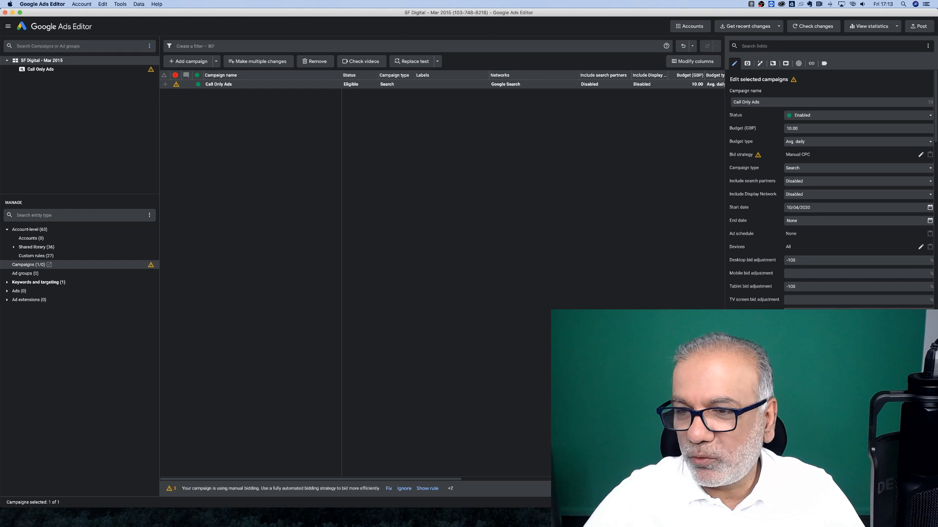
# - Set the Call Only Ads campaign's ad rotation to Do not optimise: Rotate ads indefinitely and look over the remaining campaign settings
pyautogui.click(841, 314)
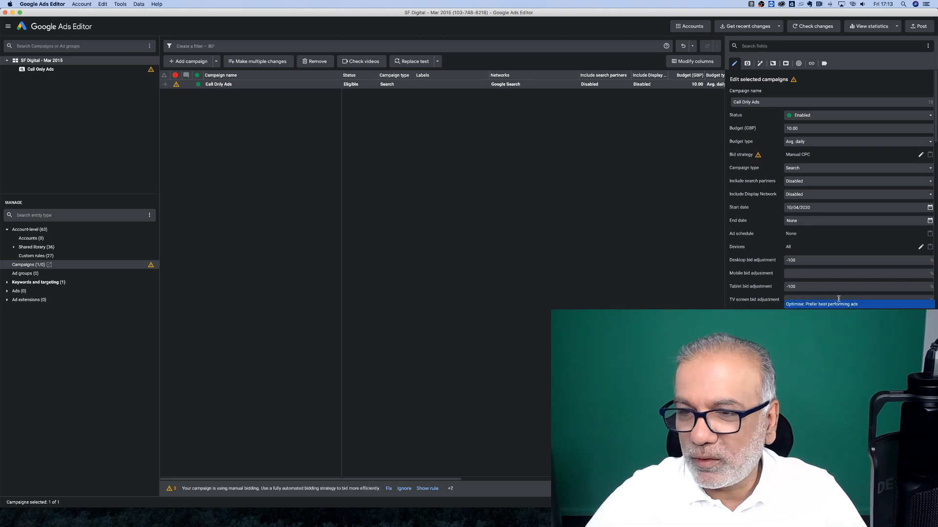
pyautogui.click(841, 322)
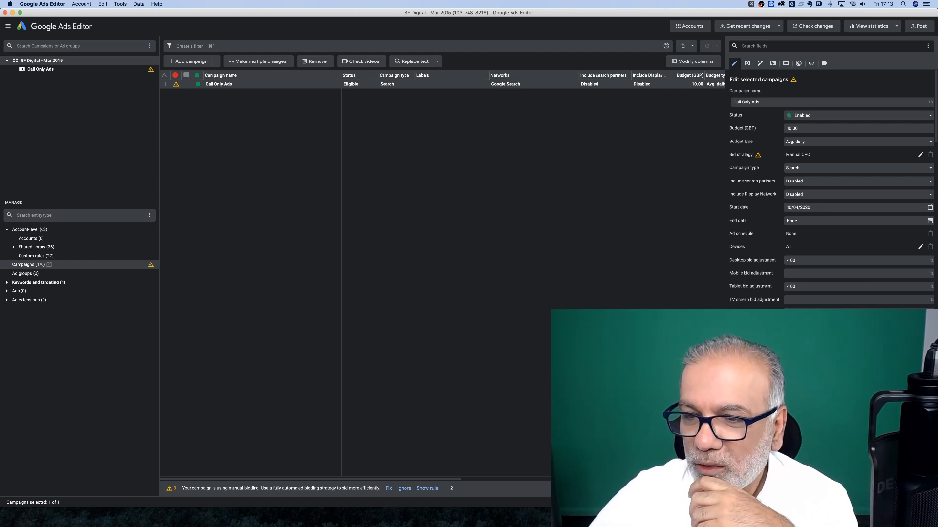
pyautogui.scroll(-5, 831, 195)
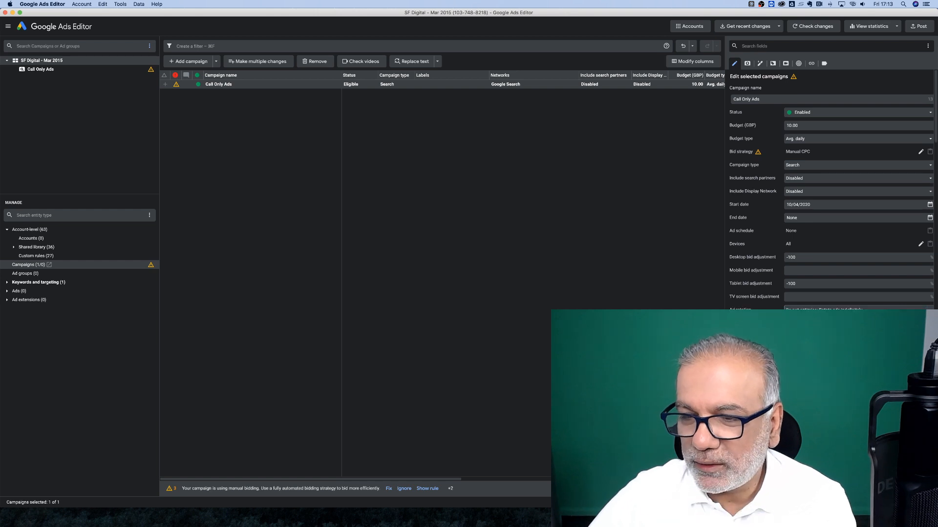
pyautogui.scroll(-10, 830, 195)
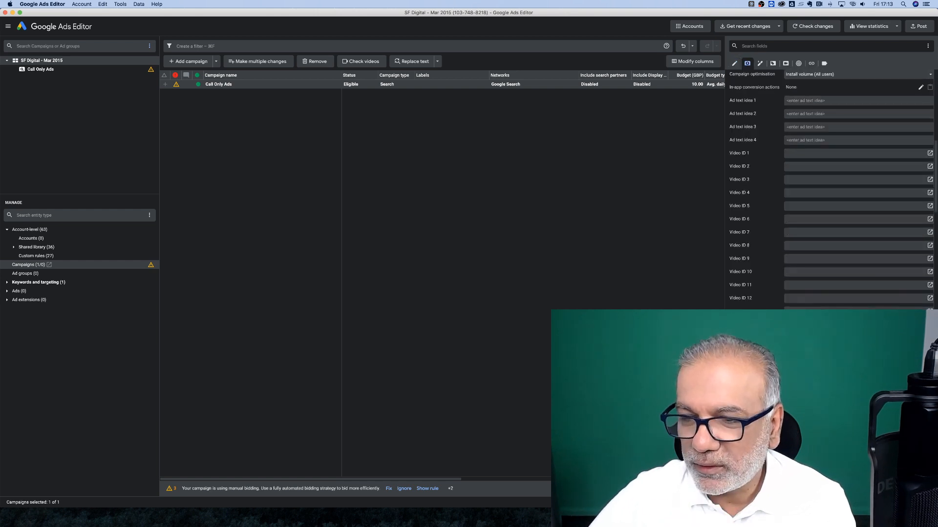
pyautogui.scroll(15, 731, 271)
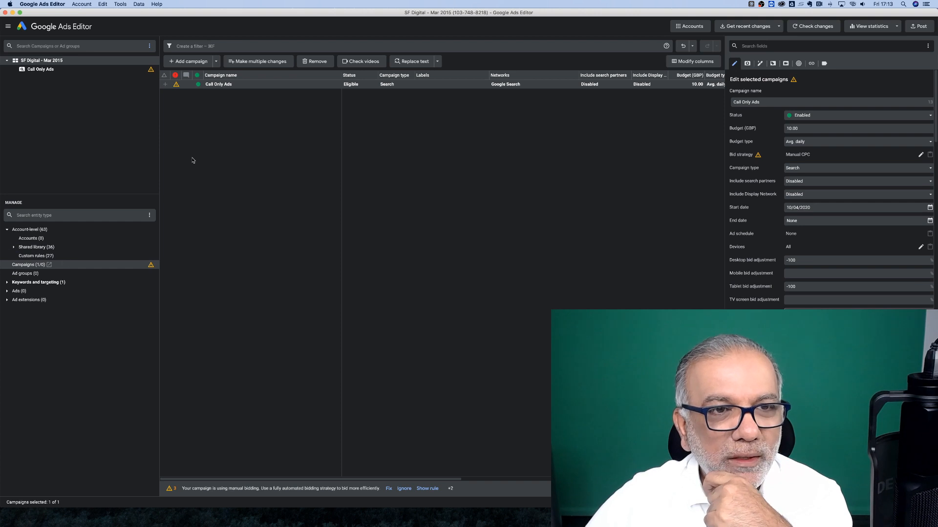
# - Open the keywords list, copy the Campaign, Ad Group, Keyword and Criterion Type columns from the Call Only Google Sheet, and return to Google Ads Editor
pyautogui.click(45, 285)
pyautogui.click(35, 291)
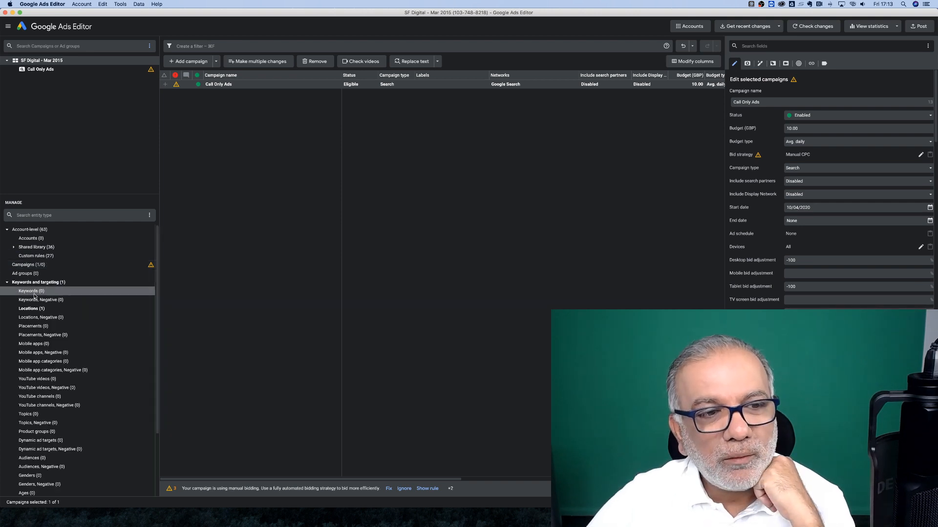
pyautogui.hotkey('ctrl', 'Left')
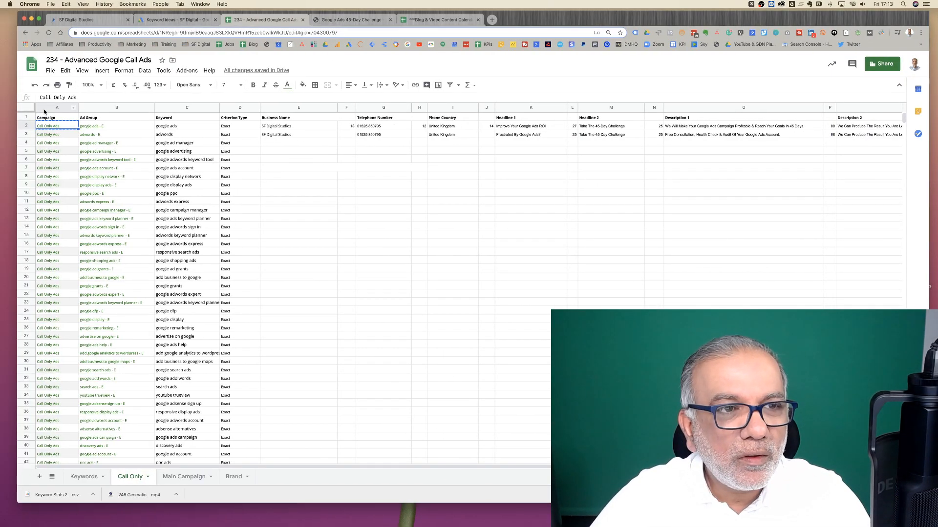
pyautogui.moveTo(57, 107); pyautogui.dragTo(236, 107)
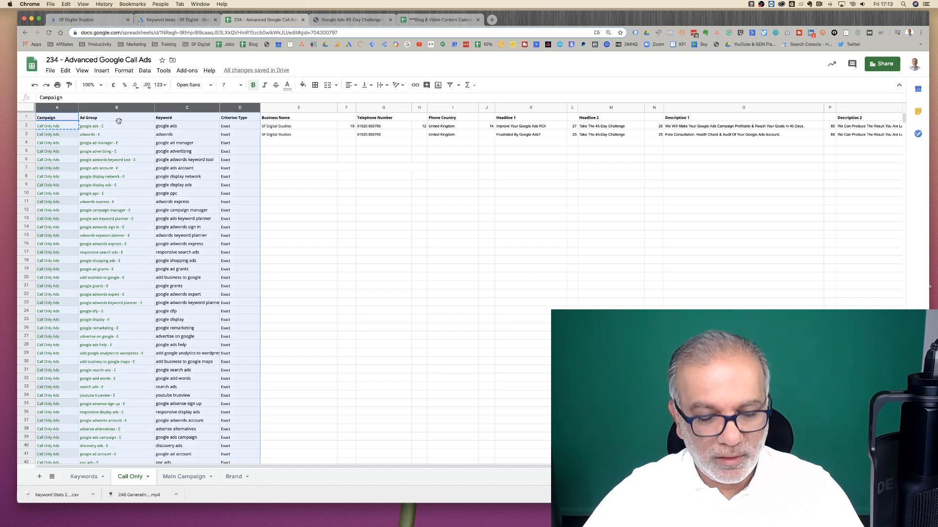
pyautogui.hotkey('ctrl', 'Right')
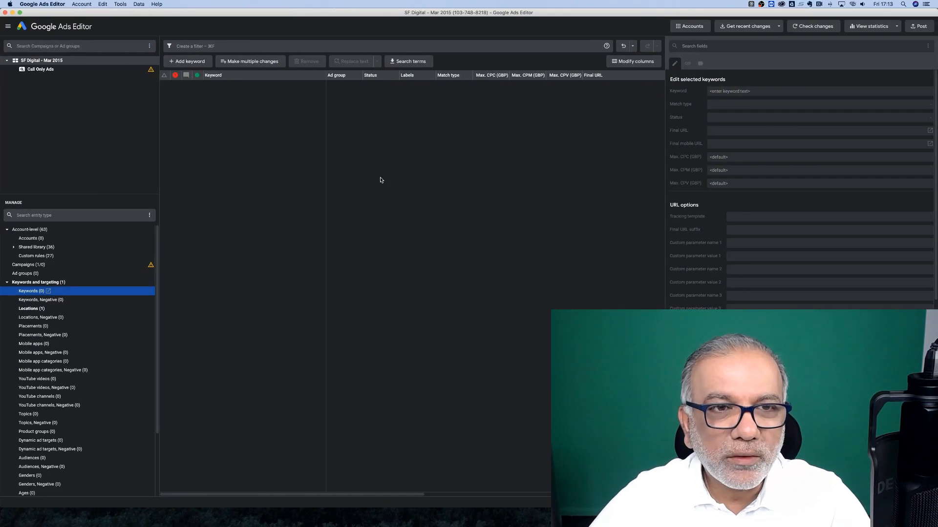
# - Import the copied keyword columns as multiple keyword changes, process them and keep the proposed changes
pyautogui.click(245, 61)
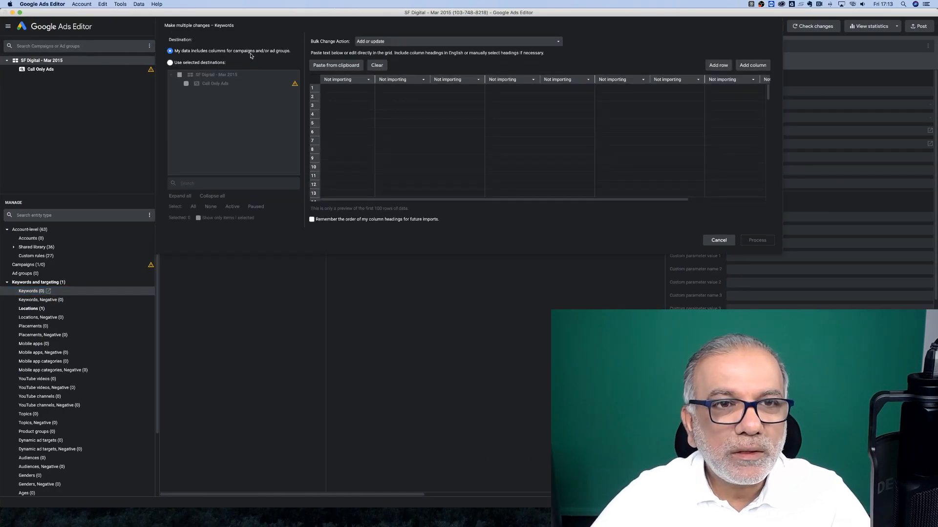
pyautogui.click(337, 65)
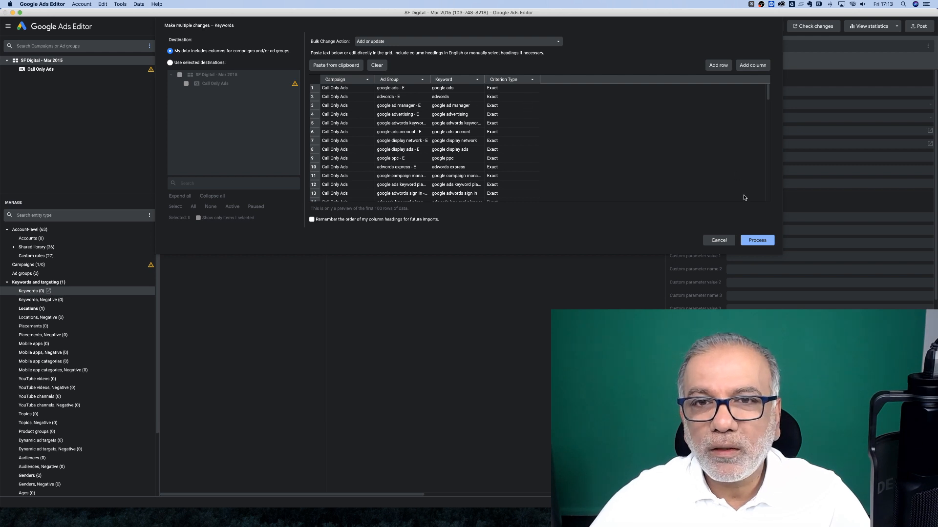
pyautogui.click(761, 241)
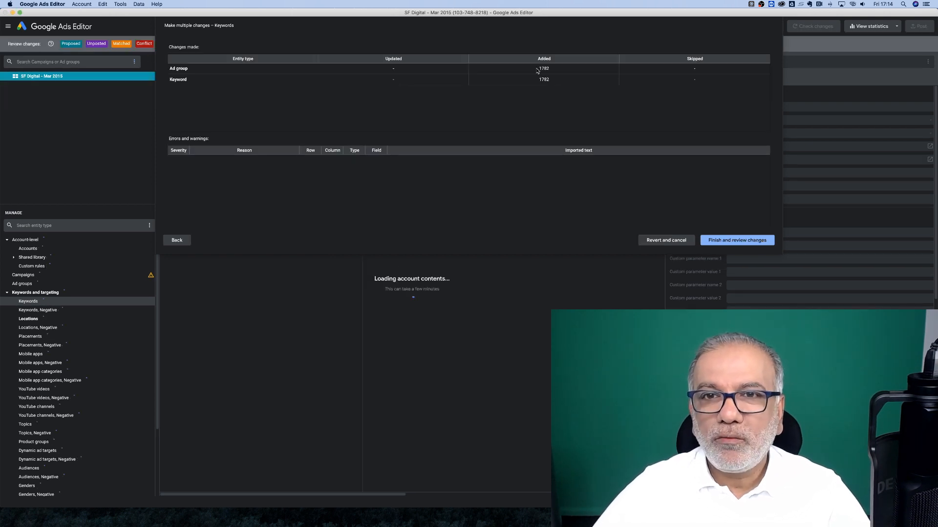
pyautogui.click(742, 244)
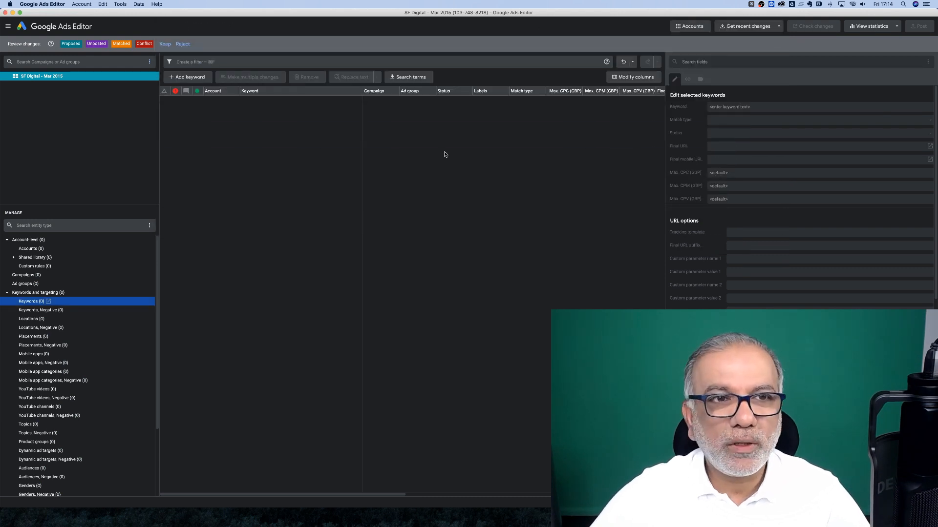
pyautogui.click(165, 48)
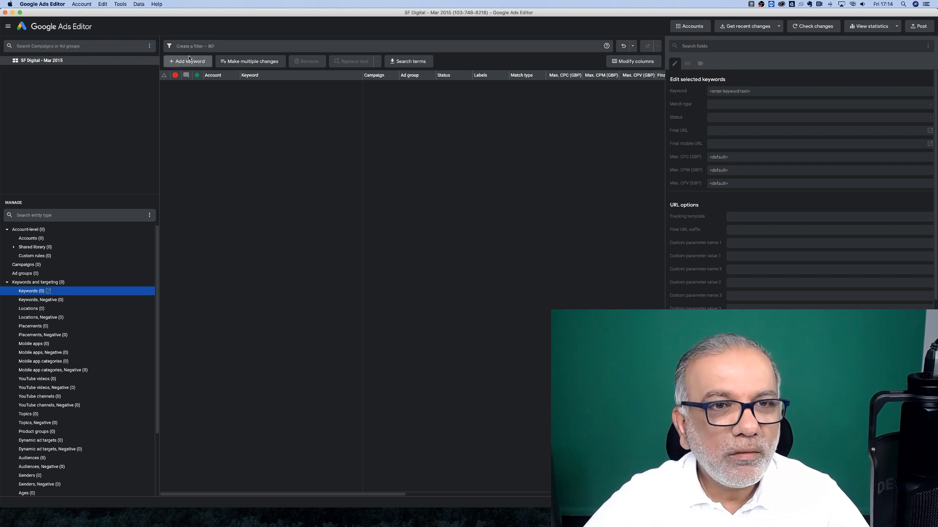
# - Try to import the same copied keyword columns again through a bulk keyword change
pyautogui.click(242, 61)
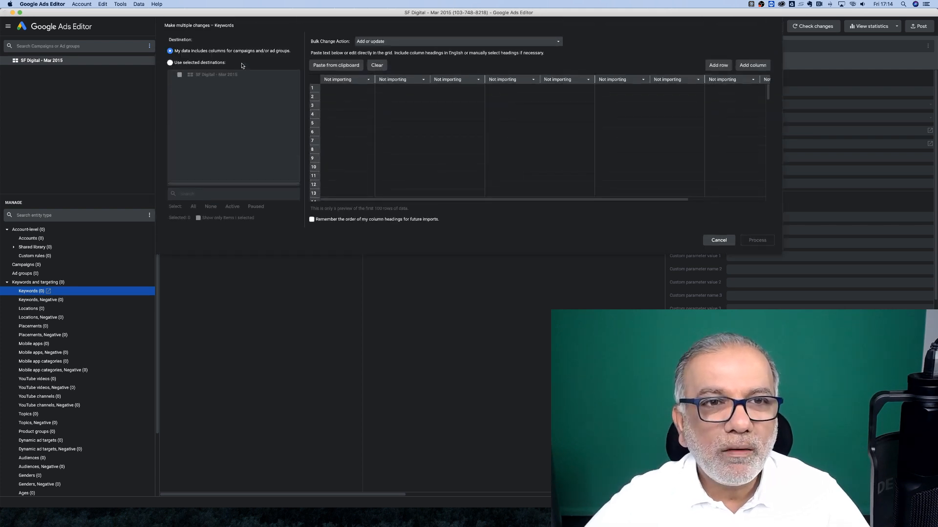
pyautogui.click(336, 65)
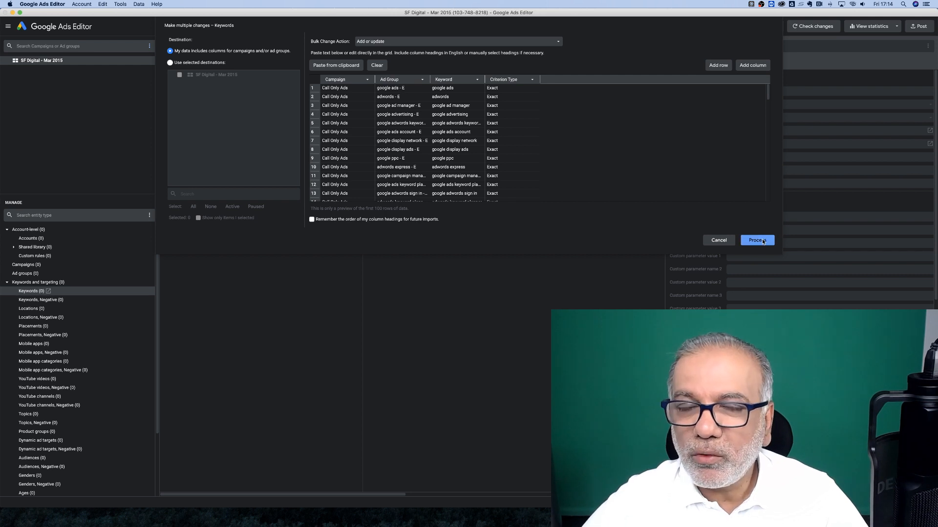
pyautogui.click(763, 241)
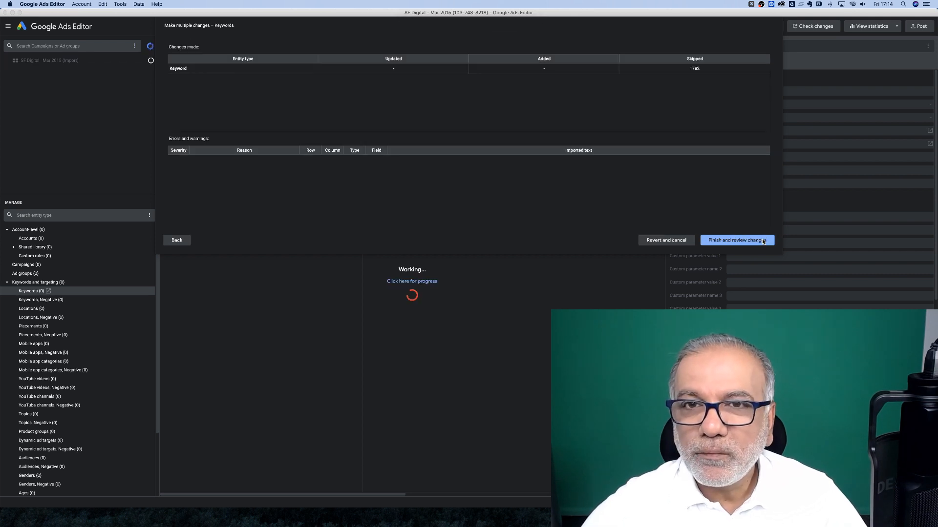
pyautogui.click(763, 242)
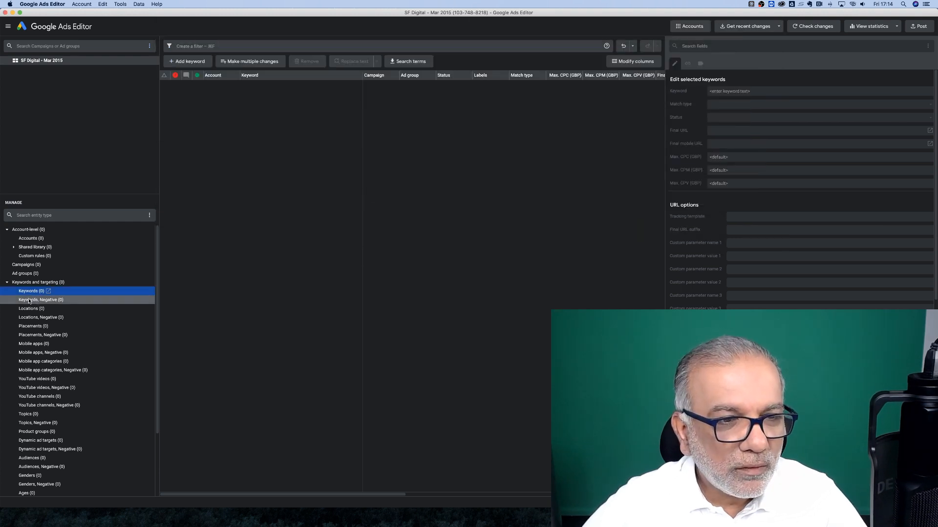
# - Check the account's Campaigns list and the campaign name used in the Call Only Google Sheet
pyautogui.click(7, 284)
pyautogui.click(7, 283)
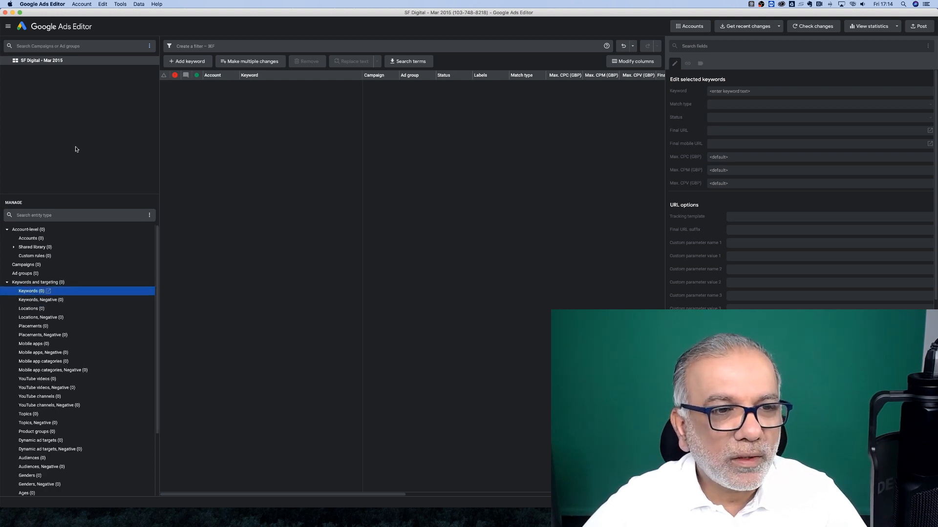
pyautogui.click(23, 266)
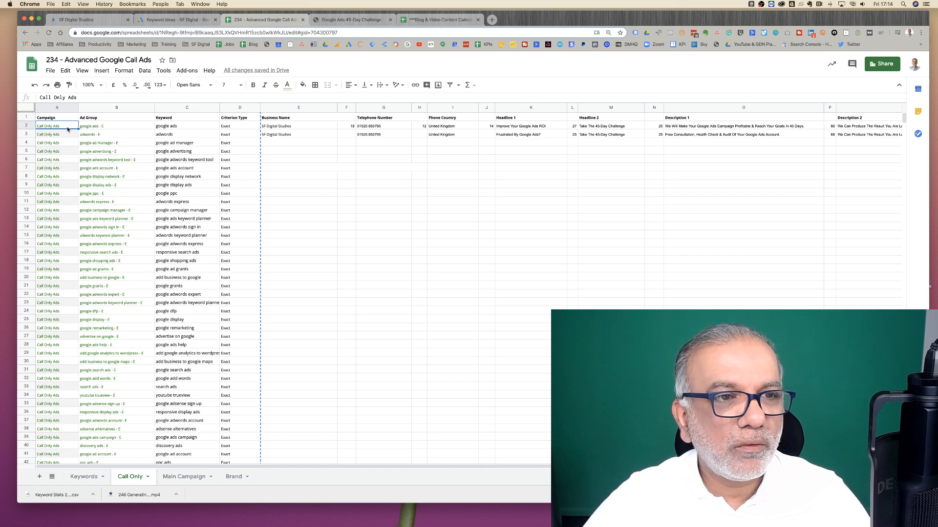
pyautogui.hotkey('ctrl', 'Right')
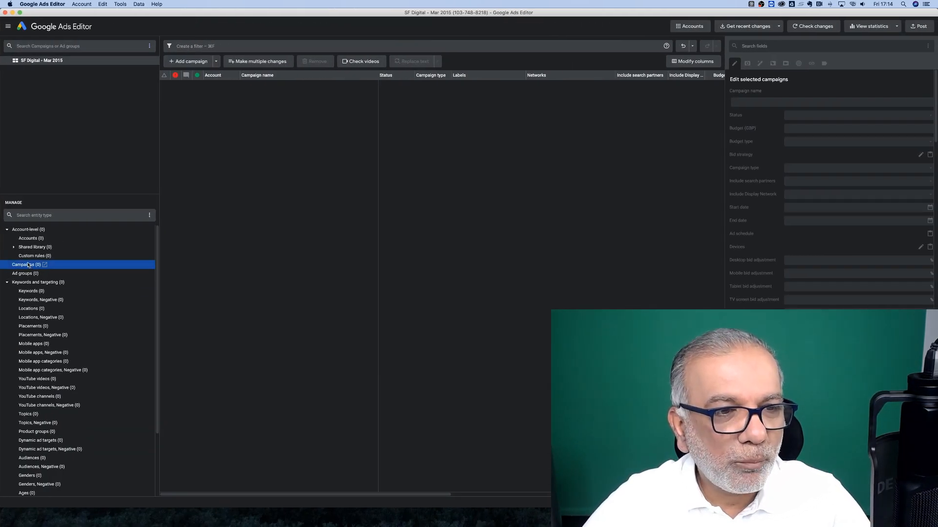
# - Add a new Search campaign to the account and name it Campaign Call Ads
pyautogui.click(198, 62)
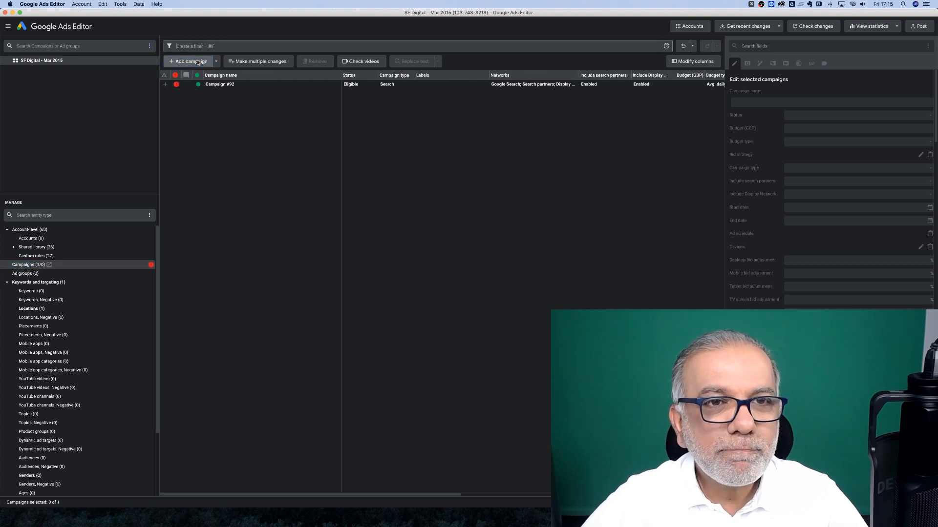
pyautogui.click(420, 88)
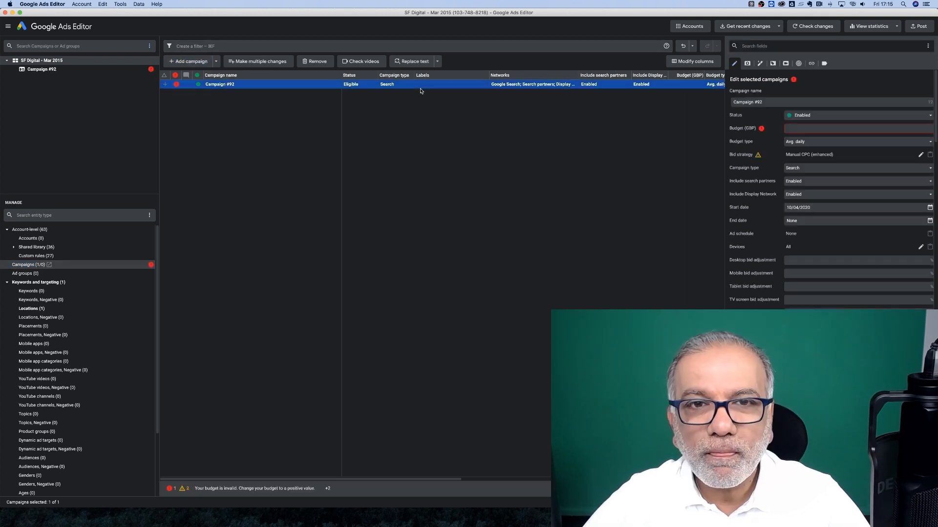
pyautogui.click(351, 85)
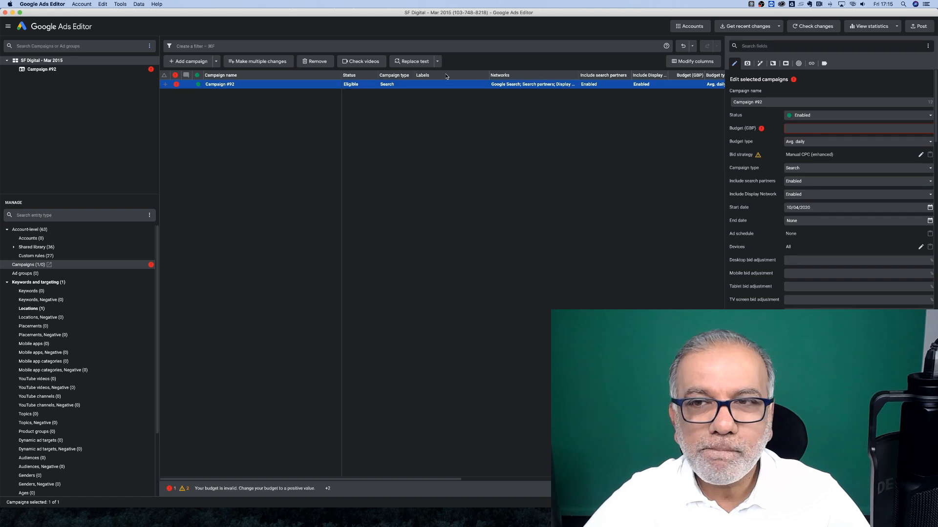
pyautogui.click(789, 103)
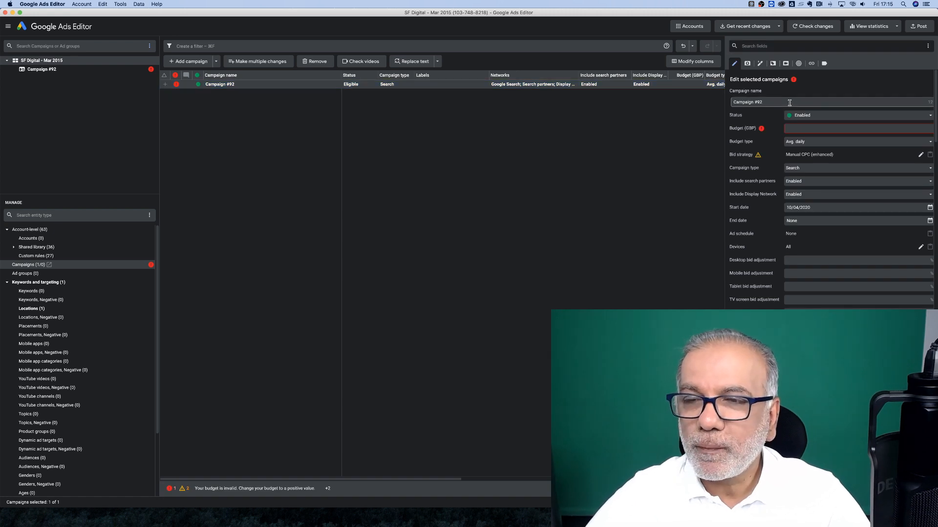
pyautogui.tripleClick(789, 103)
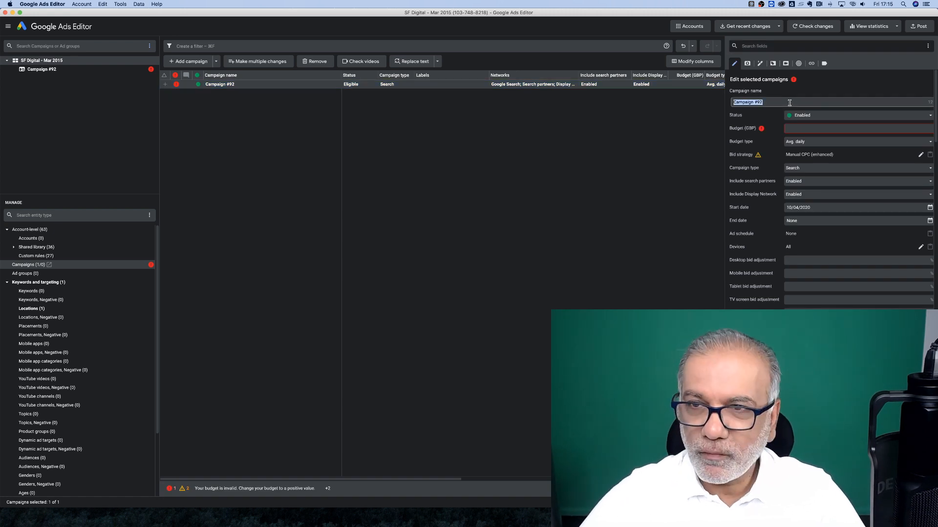
pyautogui.press('BackSpace')
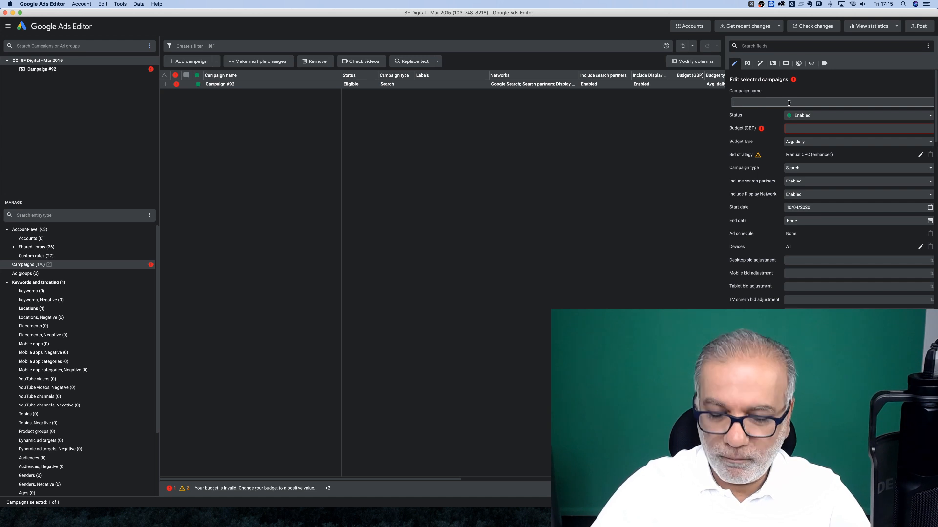
pyautogui.write('Campaign C')
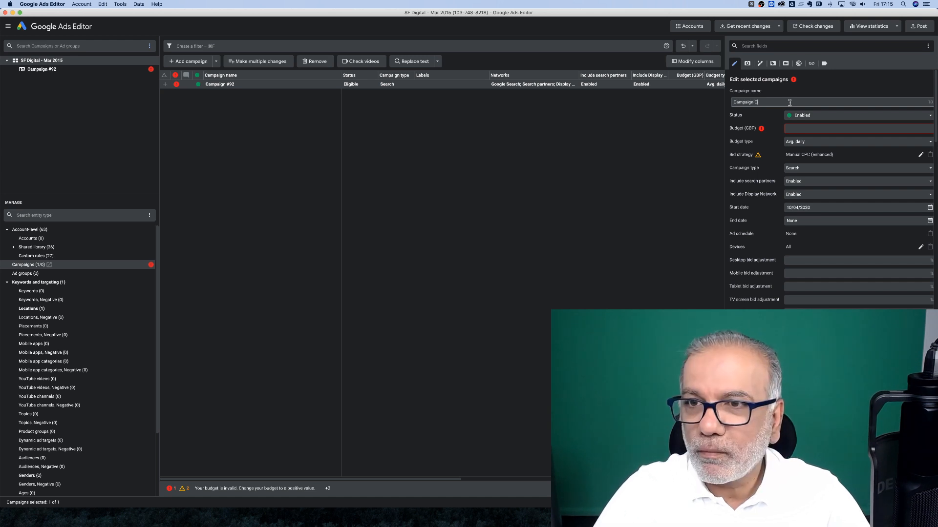
pyautogui.write('all Ads')
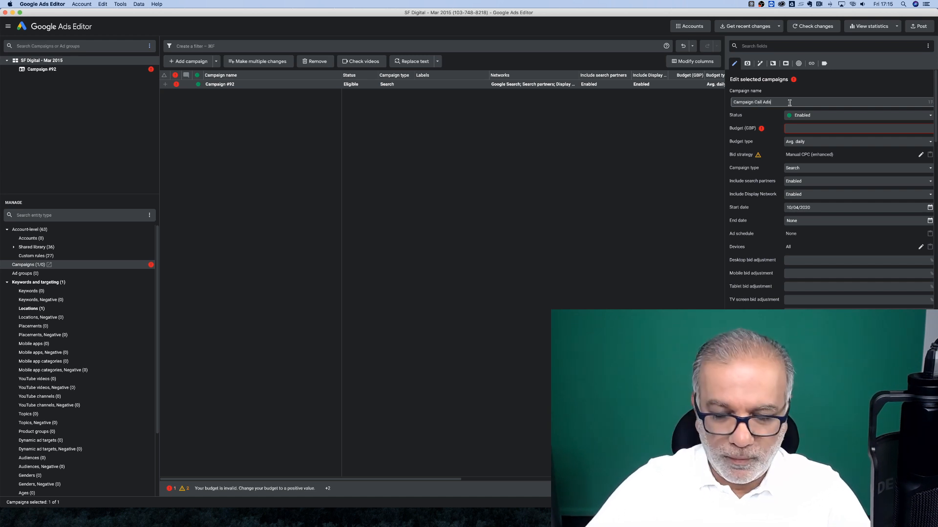
# - Switch to the Call Only Google Sheet and fill the Campaign column of all Exact match rows with Campaign Call Ads
pyautogui.press('super+Tab')
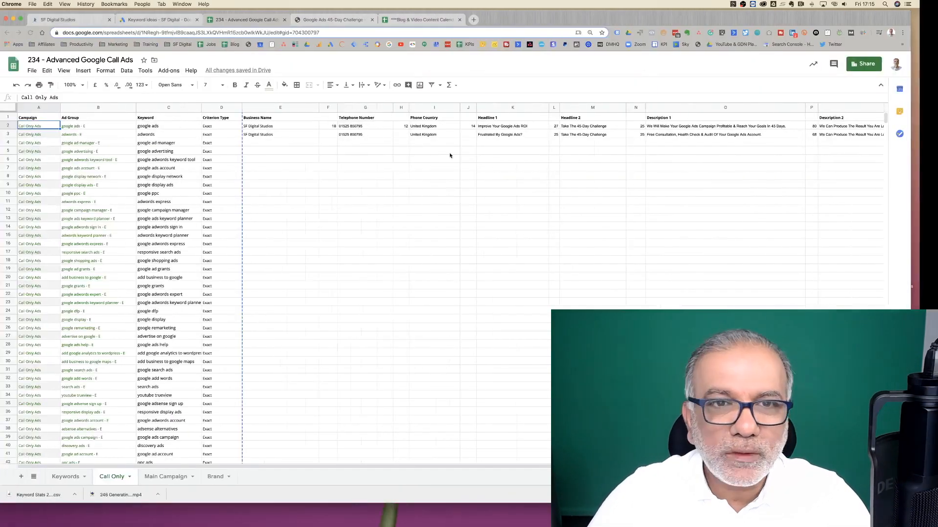
pyautogui.write('Campaign Call Ads')
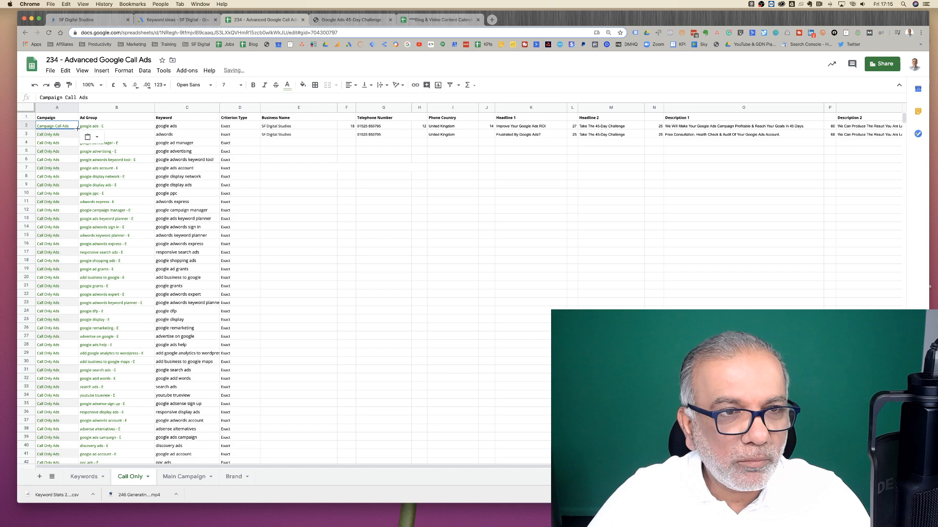
pyautogui.scroll(-20, 47, 388)
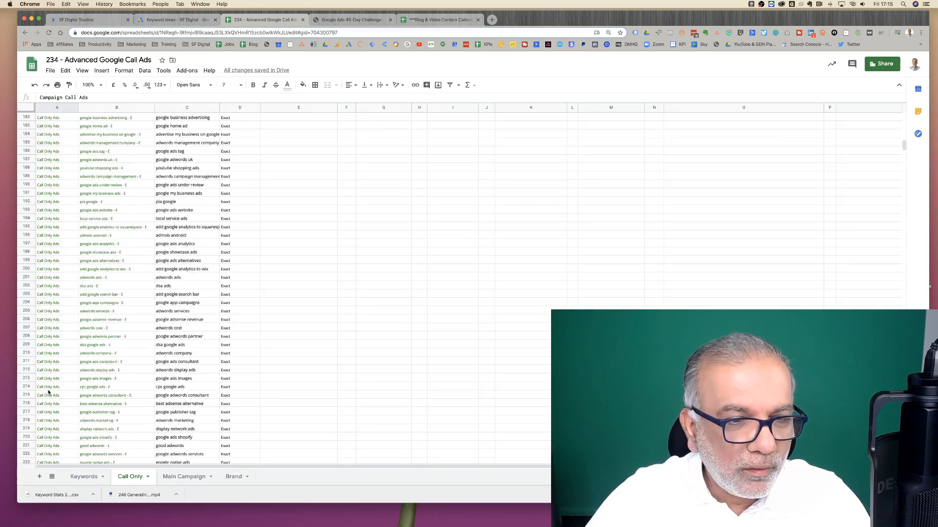
pyautogui.scroll(-10, 48, 392)
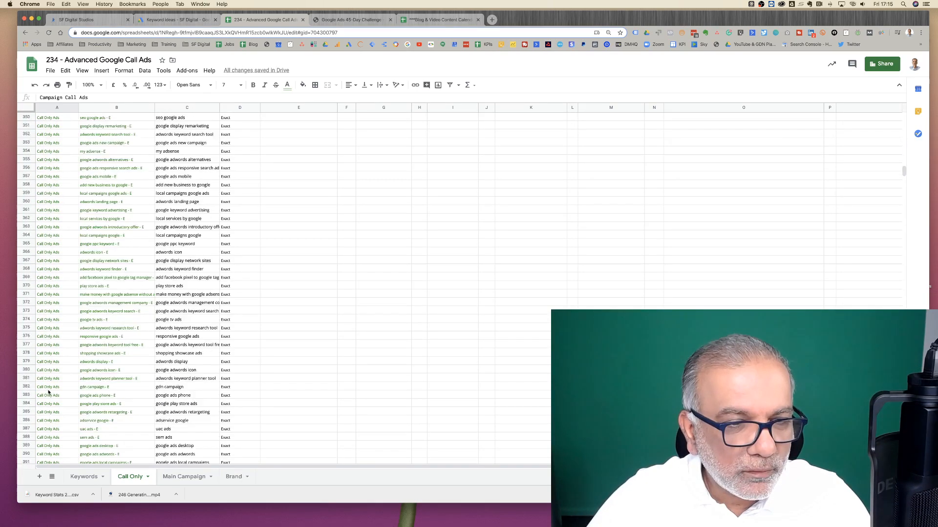
pyautogui.scroll(-20, 48, 392)
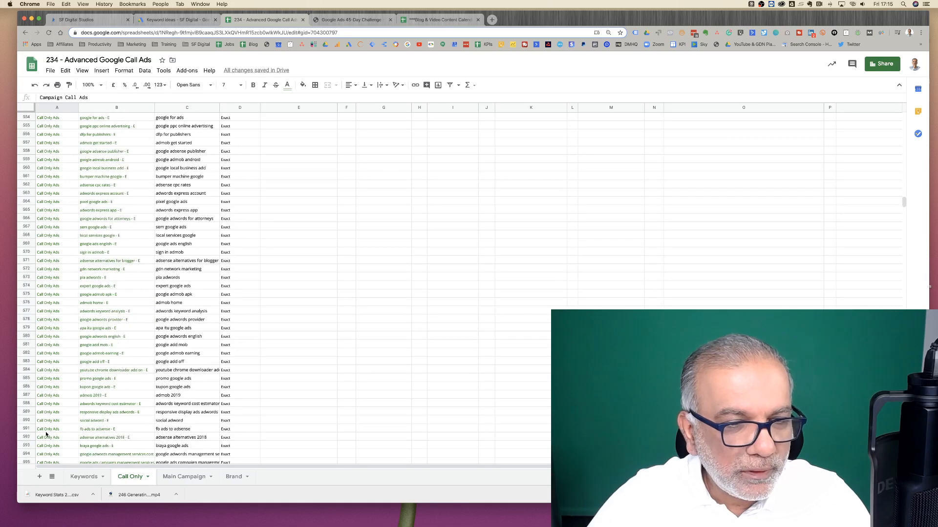
pyautogui.keyDown('shift'); pyautogui.click(74, 328); pyautogui.keyUp('shift')
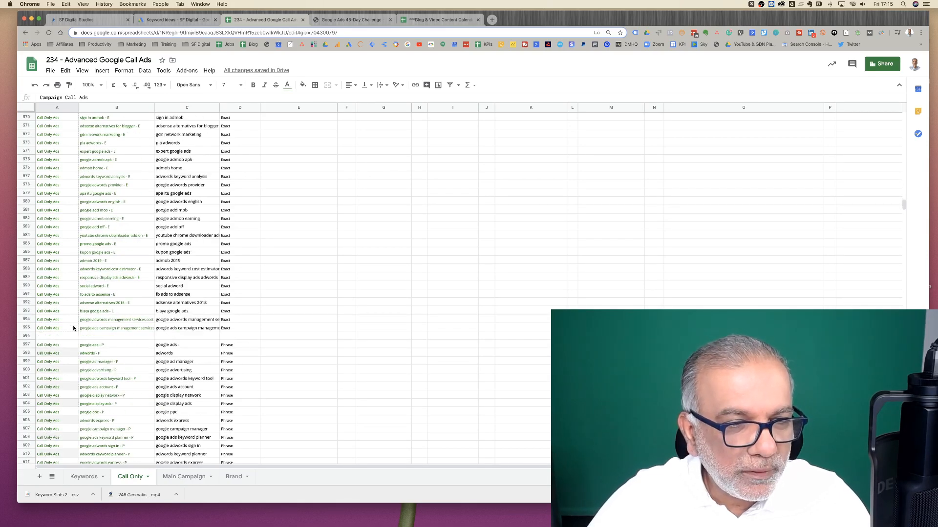
pyautogui.hotkey('ctrl', 'v')
# - Copy the Exact block's campaign names and paste them over the Campaign cells of the Phrase match rows
pyautogui.press('super+c')
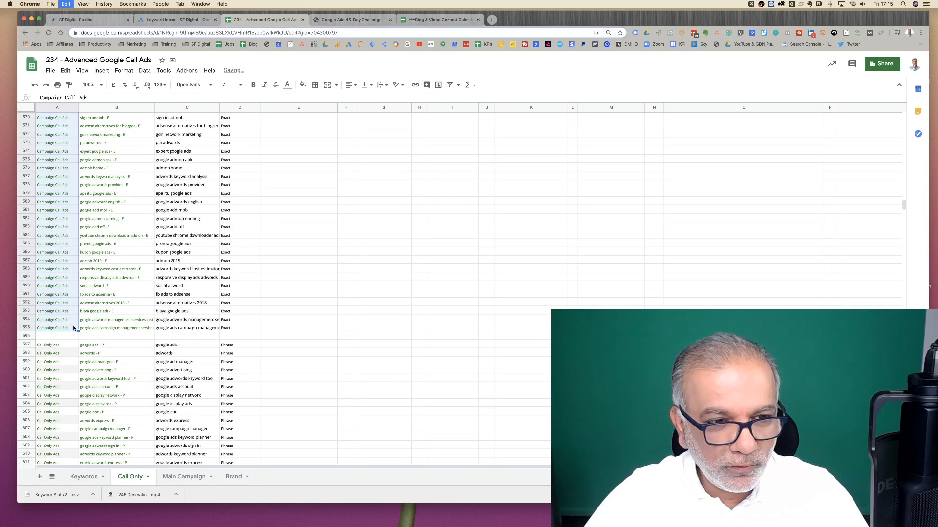
pyautogui.click(61, 346)
pyautogui.press('super+v')
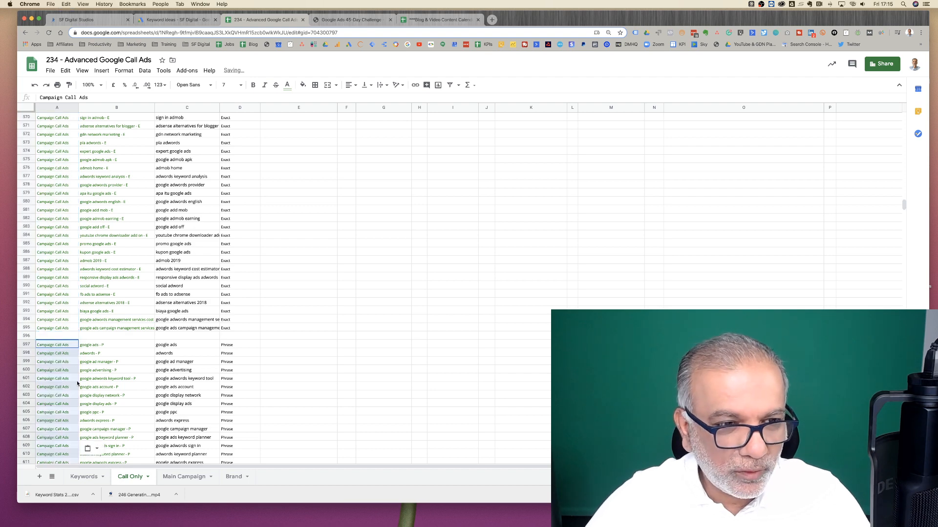
# - Paste the copied Campaign Call Ads names over the Campaign cells of the Broad match rows, starting at row 1192
pyautogui.scroll(-20, 78, 383)
pyautogui.scroll(-20, 77, 384)
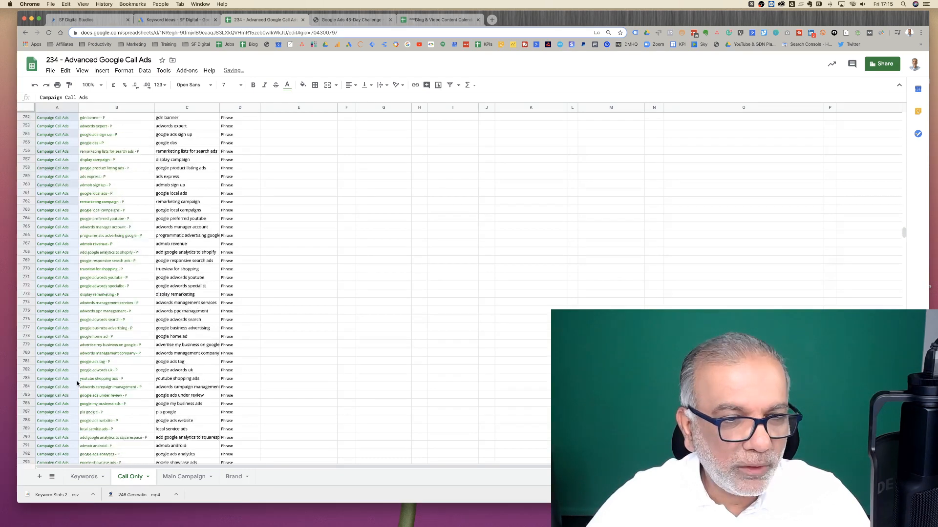
pyautogui.scroll(-20, 77, 384)
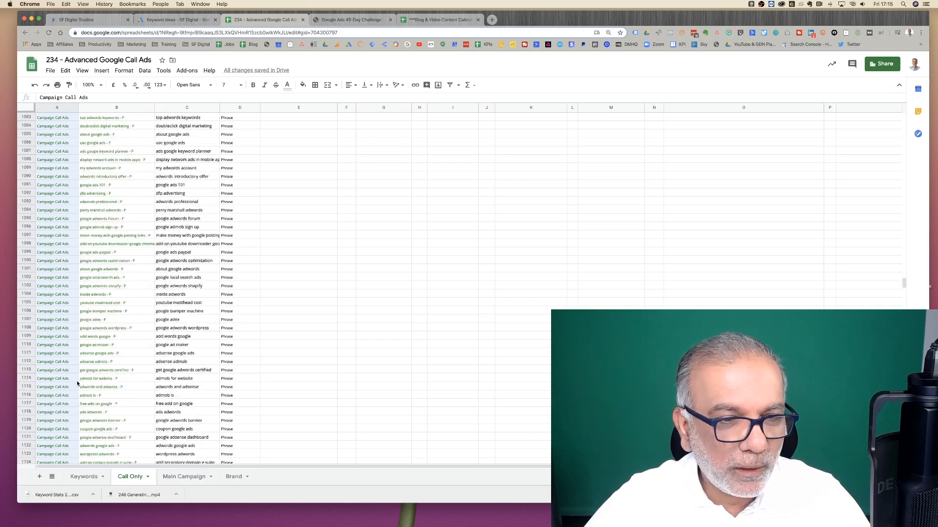
pyautogui.scroll(-10, 78, 383)
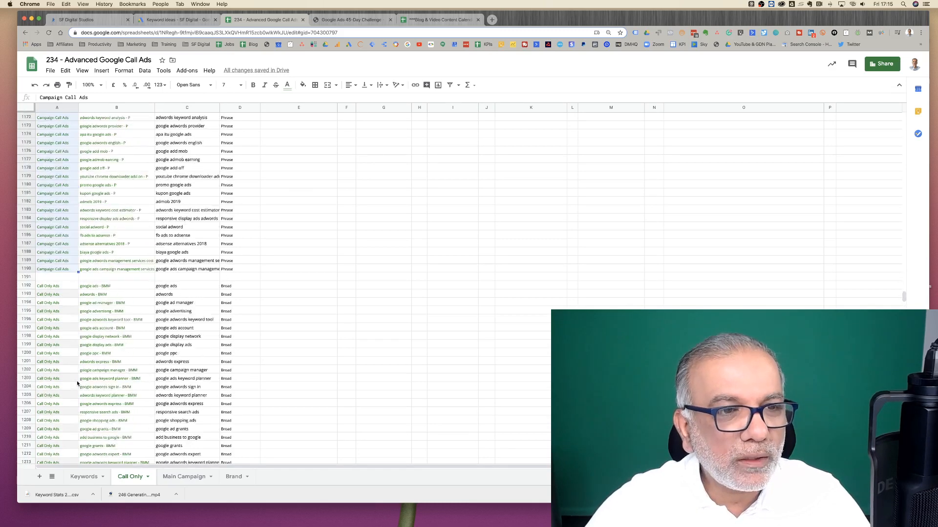
pyautogui.click(56, 355)
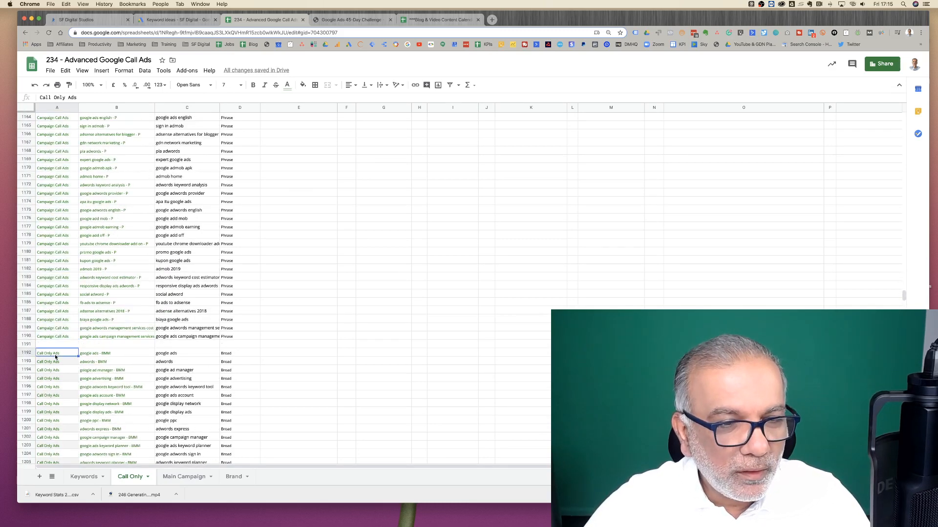
pyautogui.press('super+v')
pyautogui.scroll(-4, 55, 358)
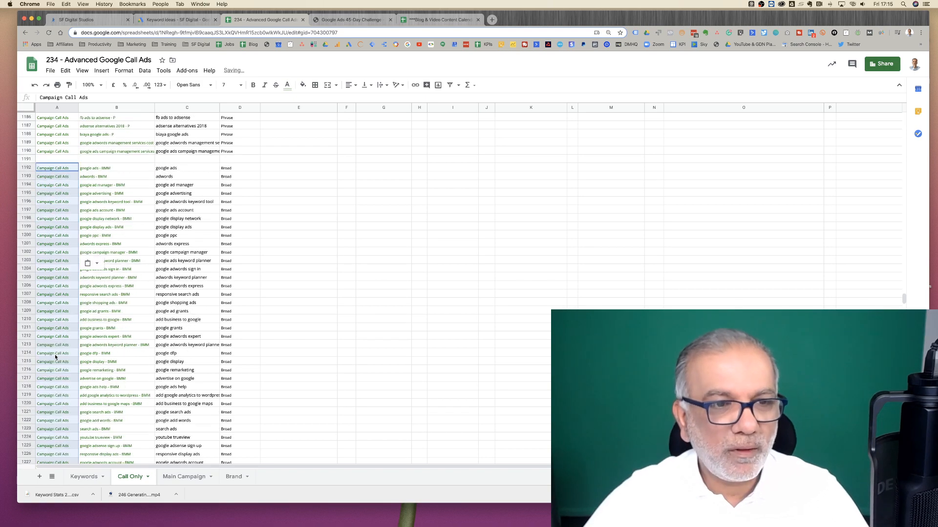
# - Copy the Campaign, Ad Group, Keyword and Criterion Type columns of the Call Only sheet
pyautogui.scroll(10, 56, 357)
pyautogui.scroll(8, 55, 358)
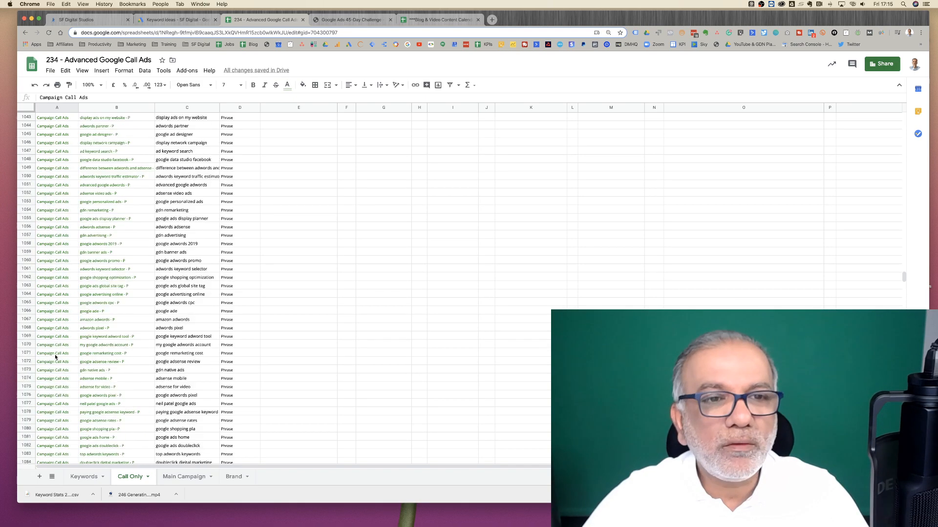
pyautogui.scroll(20, 56, 357)
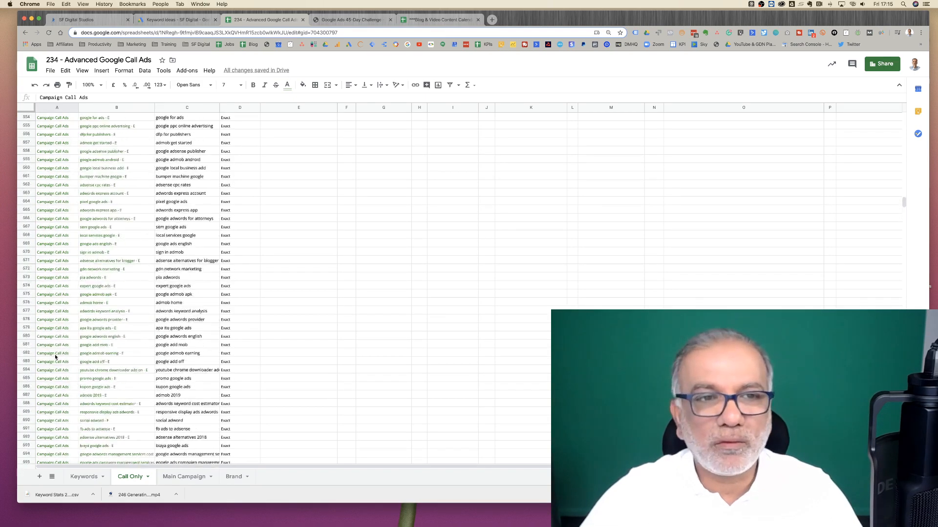
pyautogui.scroll(7, 56, 358)
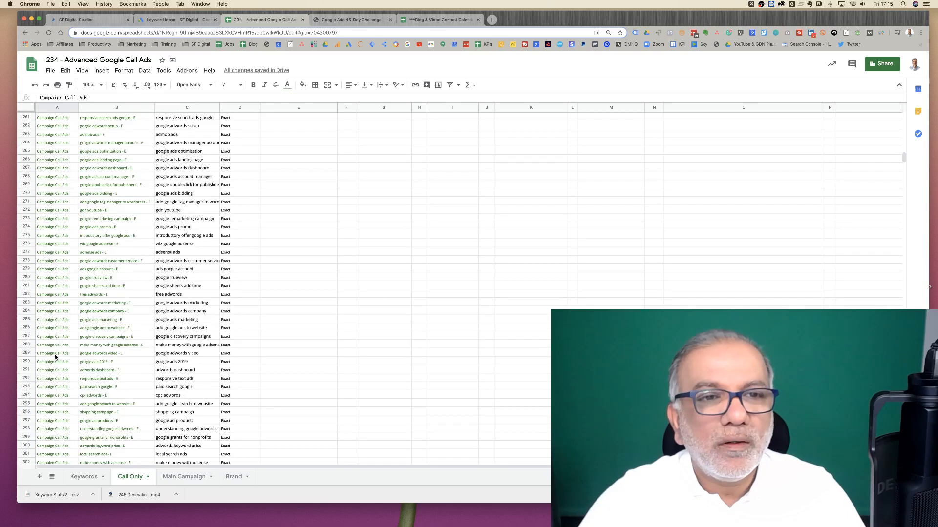
pyautogui.scroll(20, 56, 357)
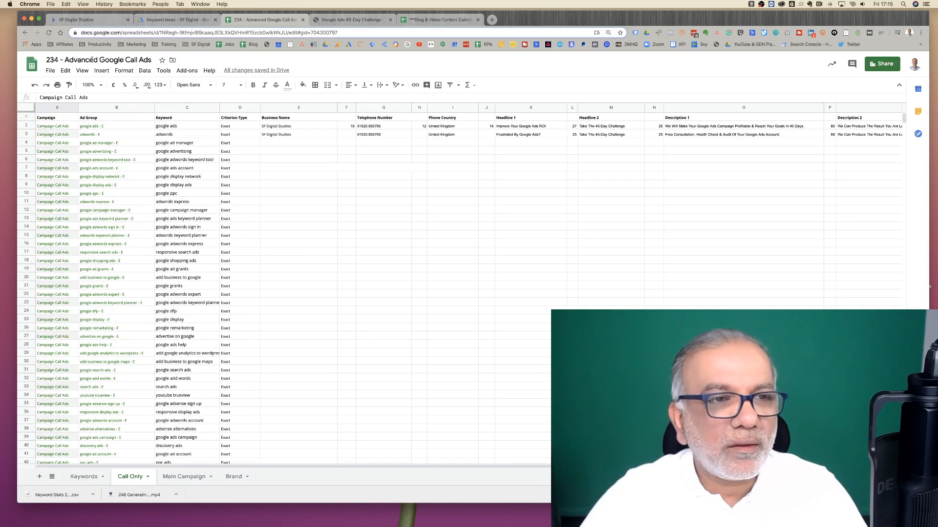
pyautogui.click(57, 107)
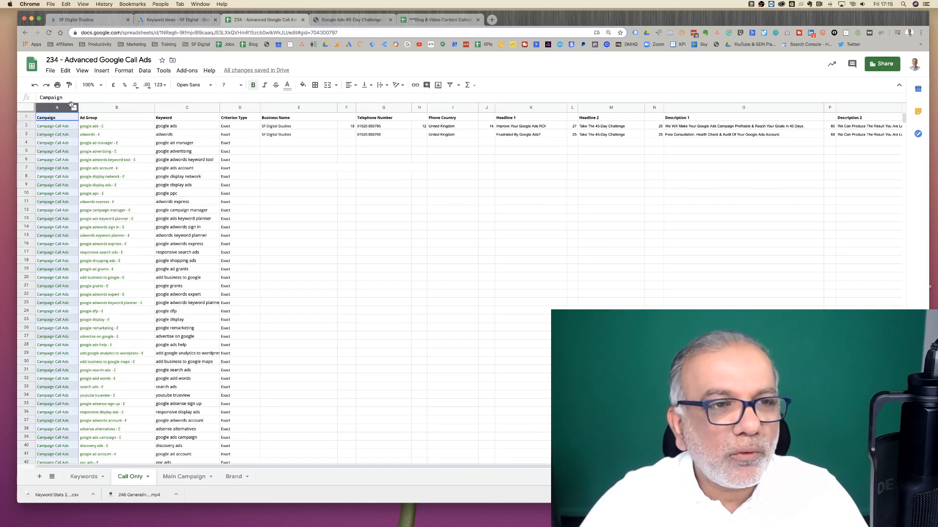
pyautogui.keyDown('shift'); pyautogui.click(239, 116); pyautogui.keyUp('shift')
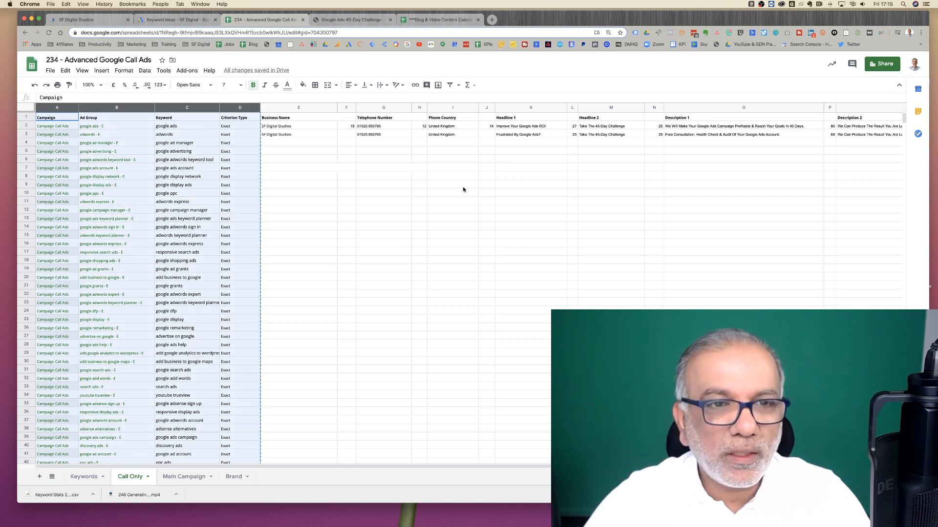
# - Switch to Google Ads Editor and set the average daily budget of Campaign Call Ads to 10 GBP
pyautogui.press('super+Tab')
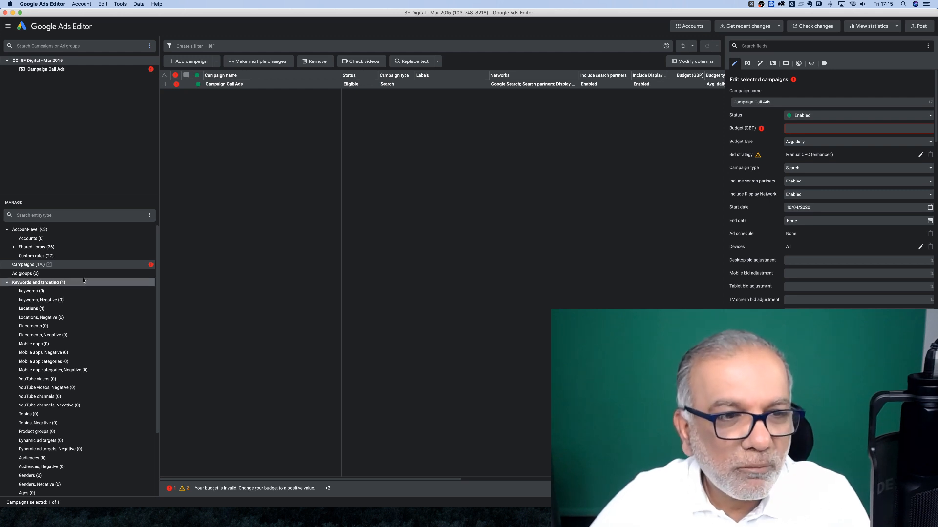
pyautogui.click(96, 267)
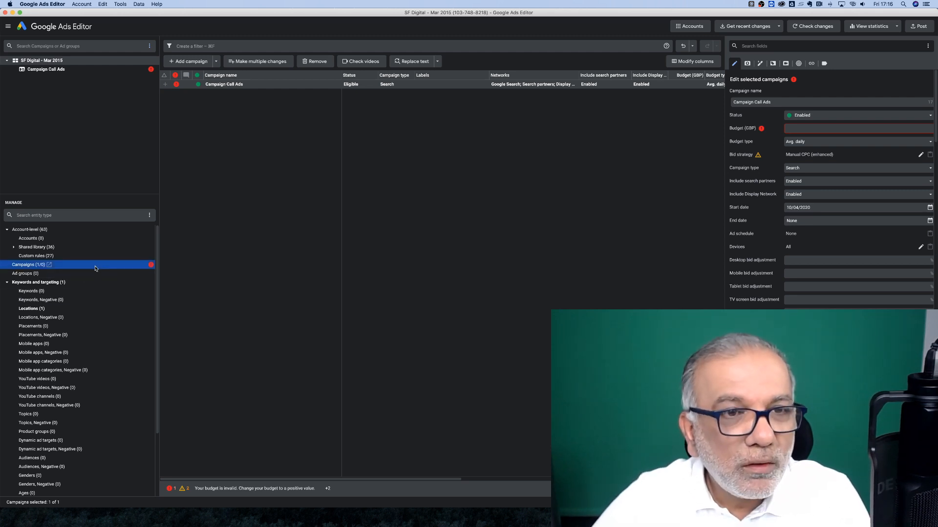
pyautogui.click(797, 130)
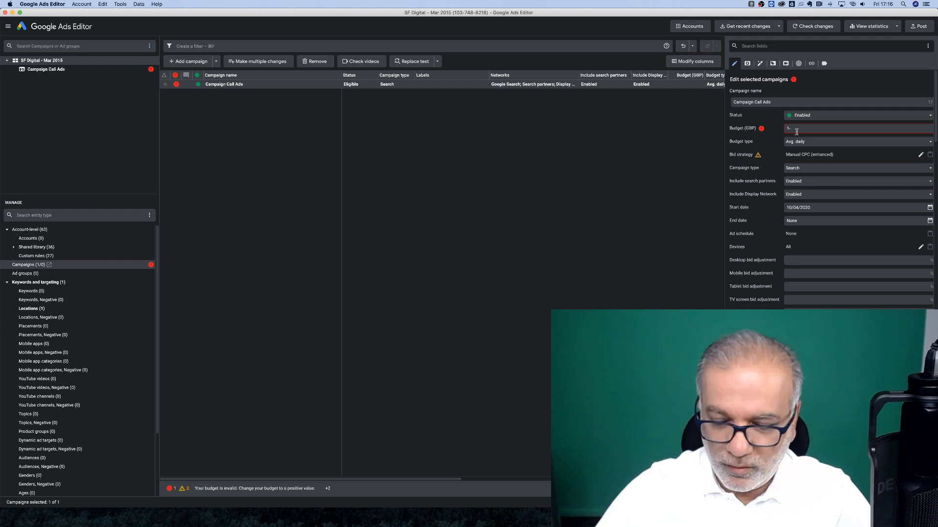
pyautogui.write('10')
pyautogui.press('Tab')
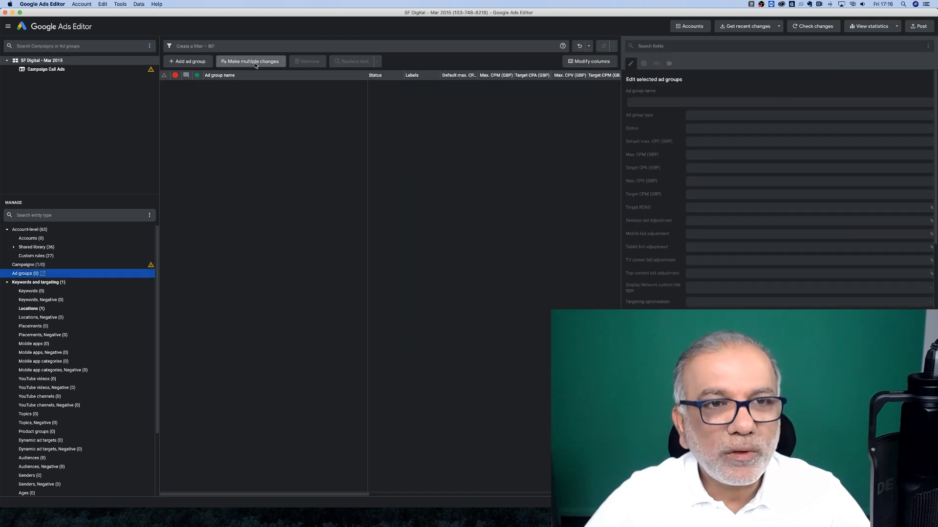
# - Import the copied sheet columns as multiple ad group changes, process them and keep the proposed changes
pyautogui.click(255, 65)
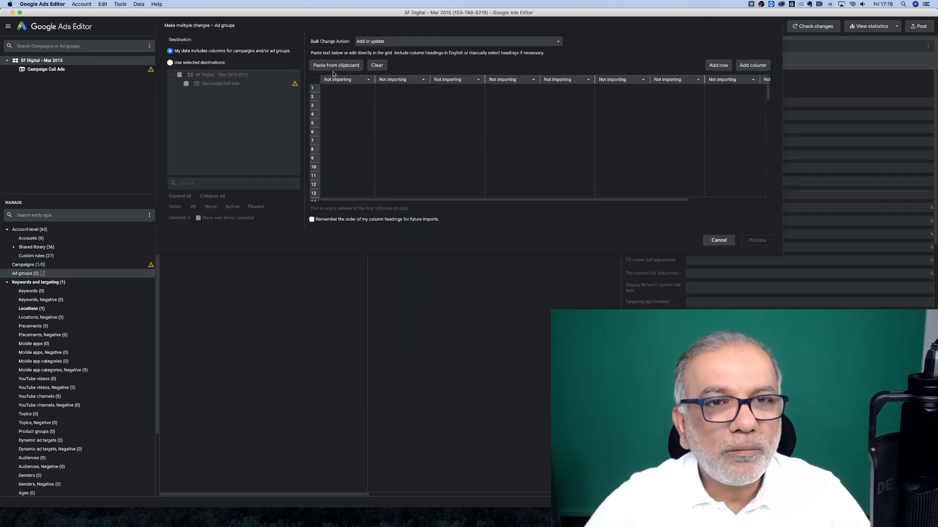
pyautogui.click(350, 69)
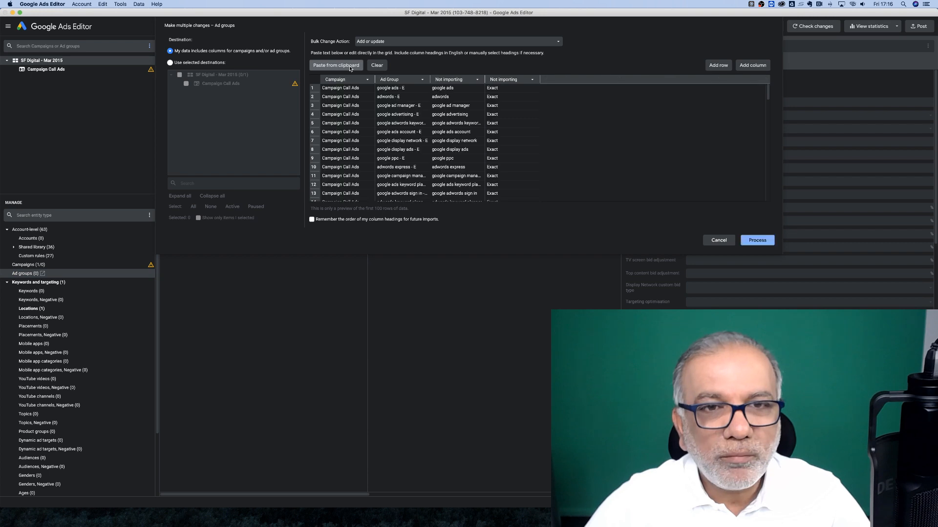
pyautogui.click(765, 242)
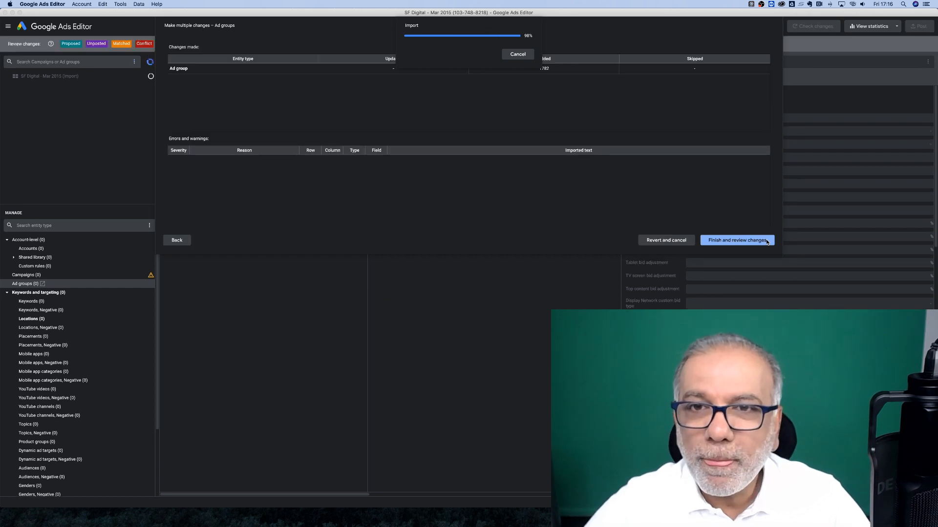
pyautogui.click(766, 240)
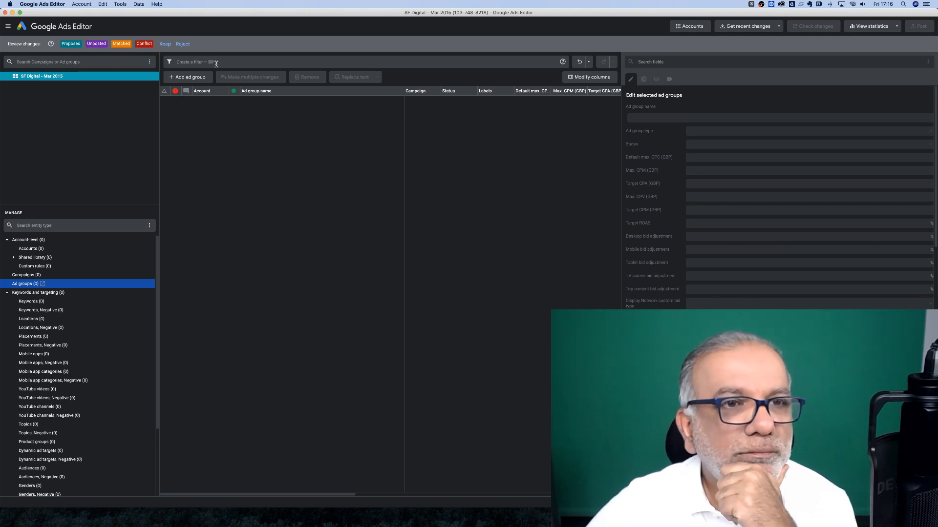
pyautogui.click(165, 44)
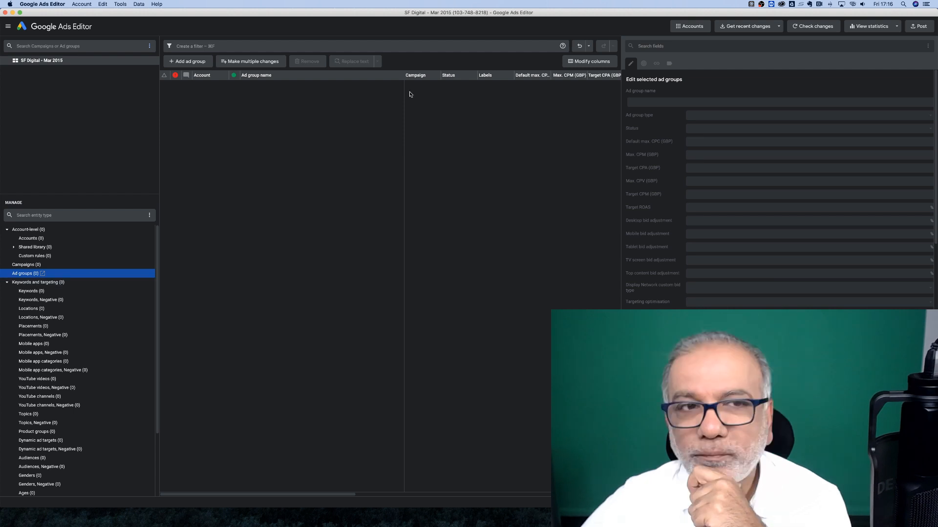
# - Set the account tree filter to show Search campaigns with enabled campaigns and enabled ad groups
pyautogui.press('Up')
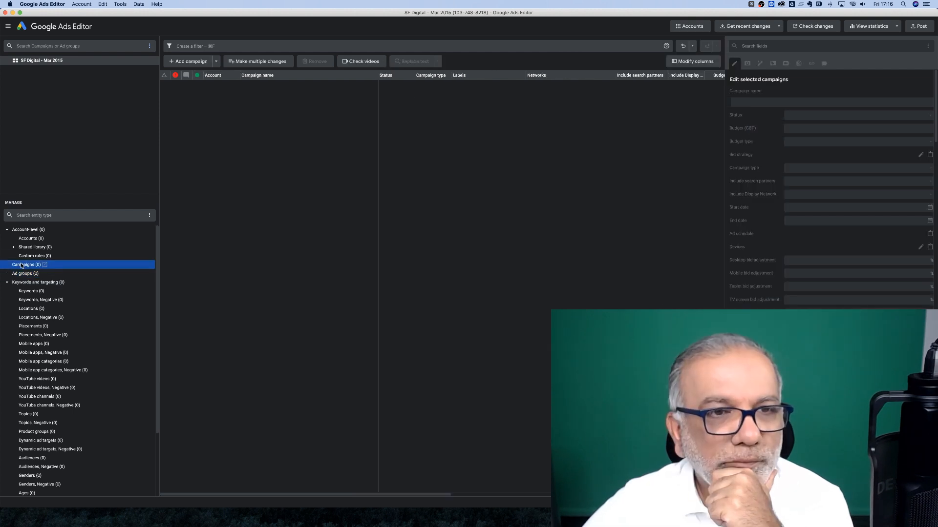
pyautogui.click(56, 273)
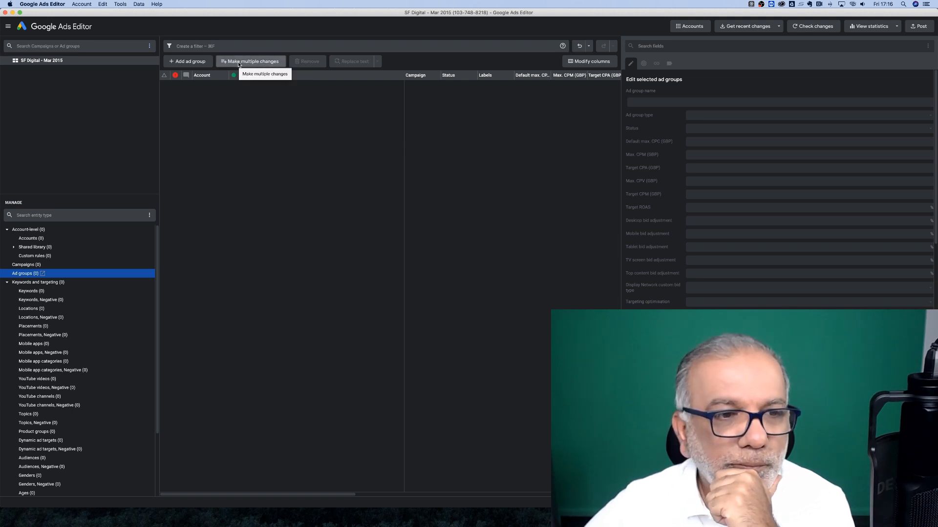
pyautogui.click(153, 47)
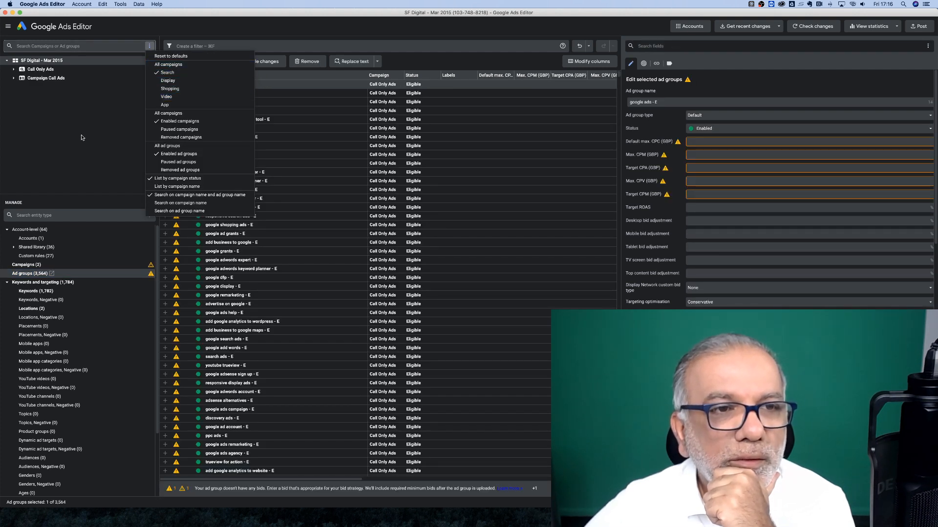
pyautogui.click(73, 121)
# - Show the ad groups of Campaign Call Ads and check the account tree's filter settings
pyautogui.click(48, 79)
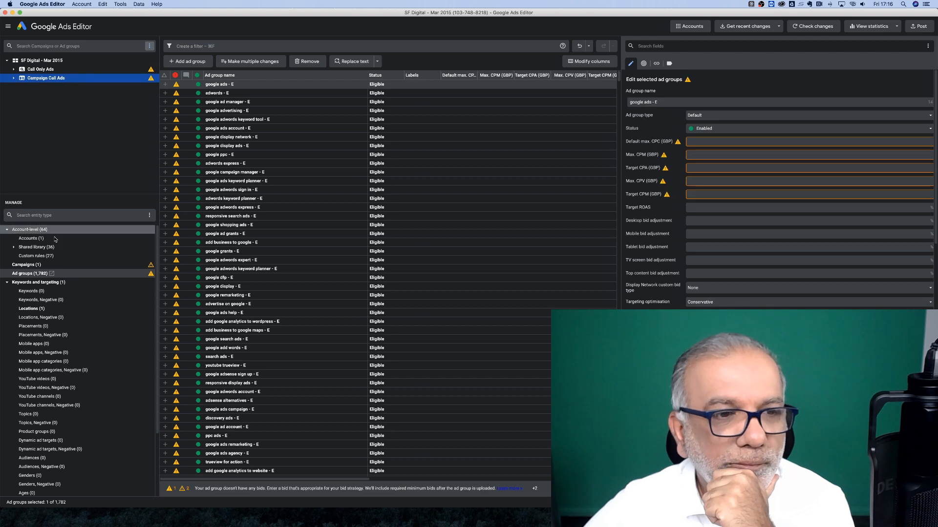
pyautogui.click(39, 274)
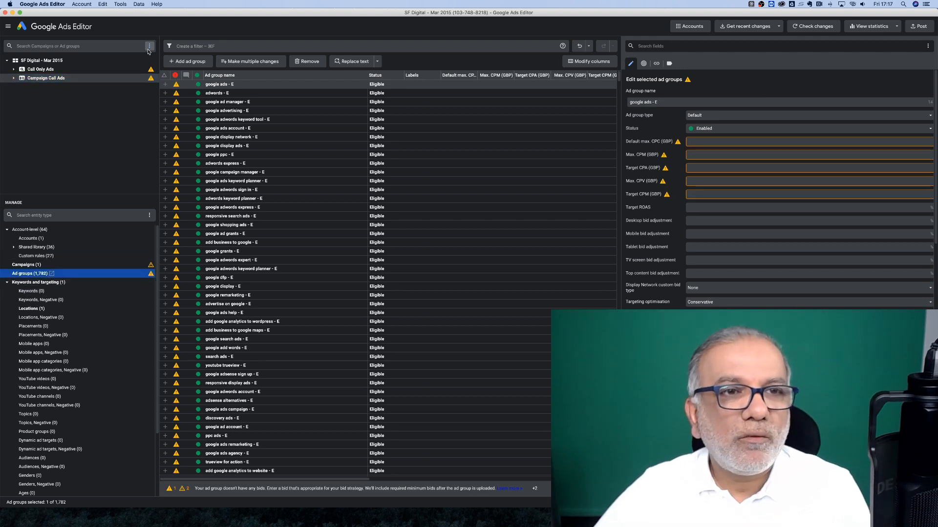
pyautogui.click(151, 46)
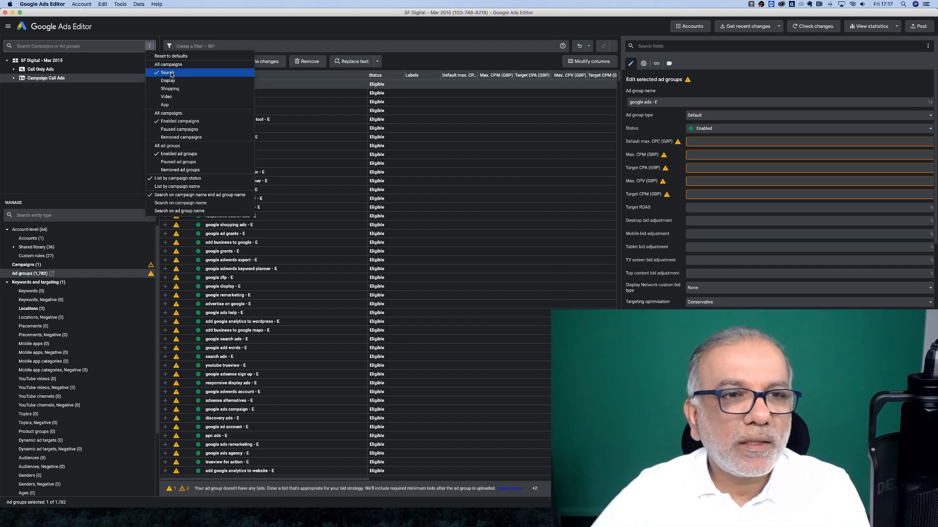
pyautogui.click(97, 134)
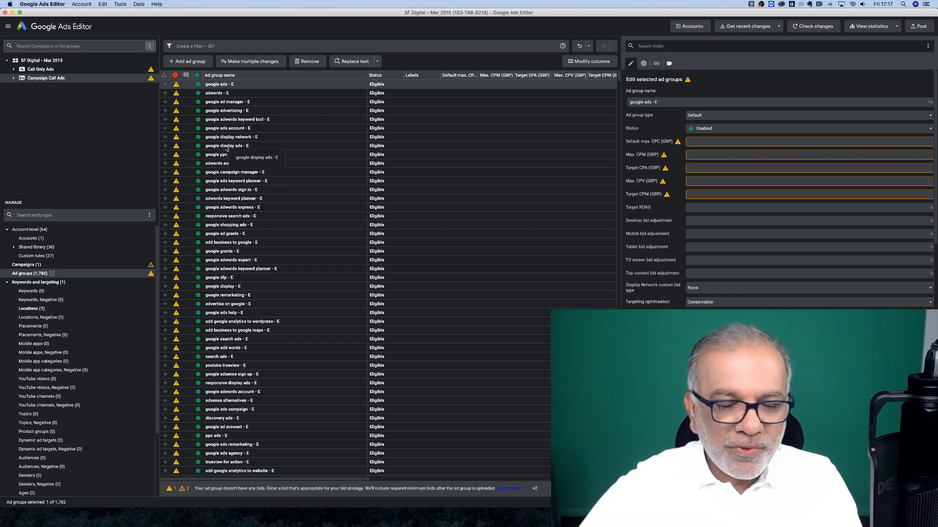
# - Import the copied campaign, ad group, keyword and criterion type columns as multiple keyword changes, process them and keep the proposed changes
pyautogui.click(49, 293)
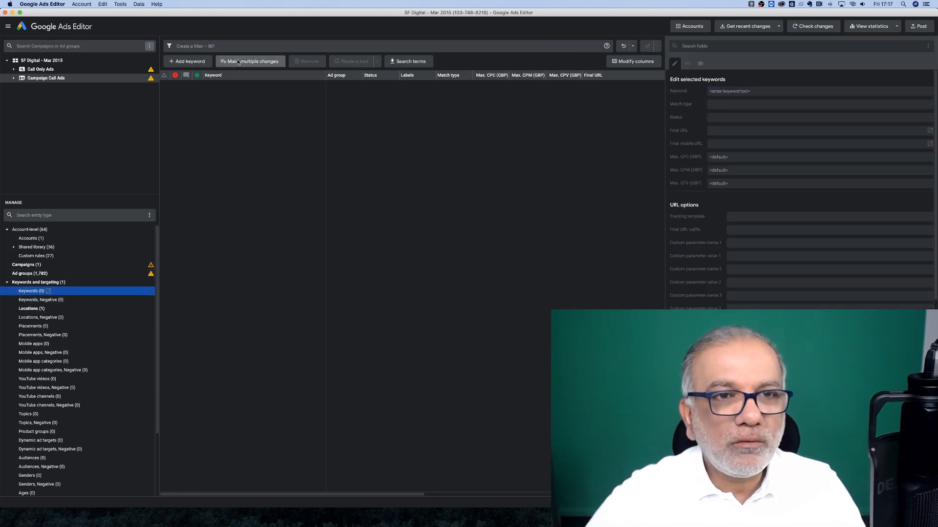
pyautogui.click(239, 61)
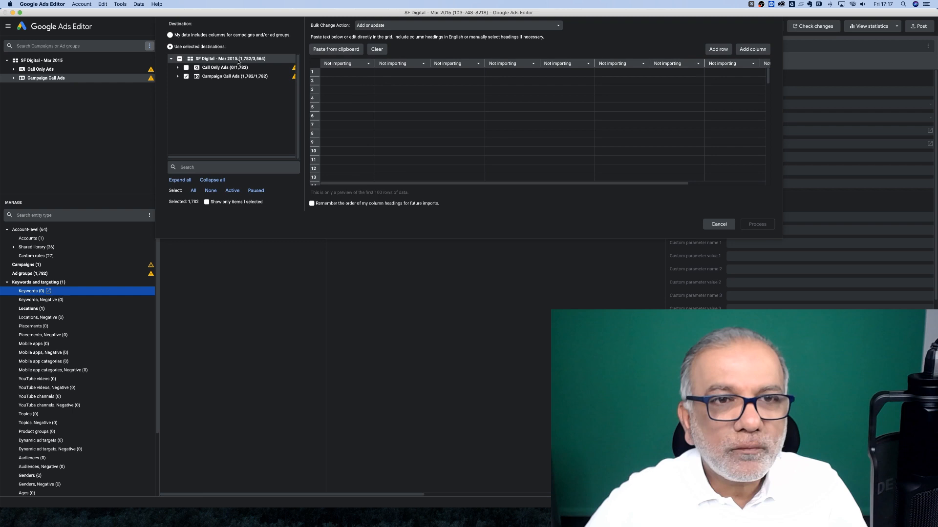
pyautogui.click(336, 49)
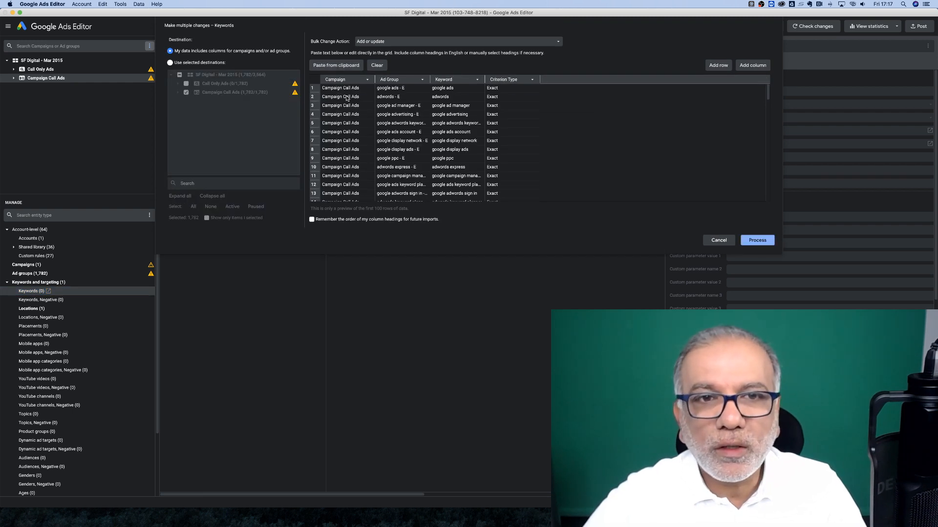
pyautogui.click(765, 240)
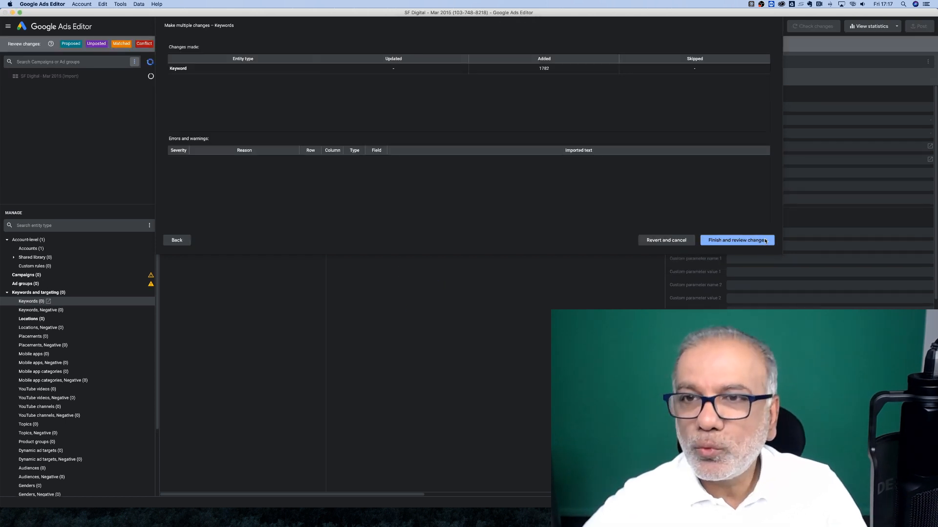
pyautogui.click(765, 240)
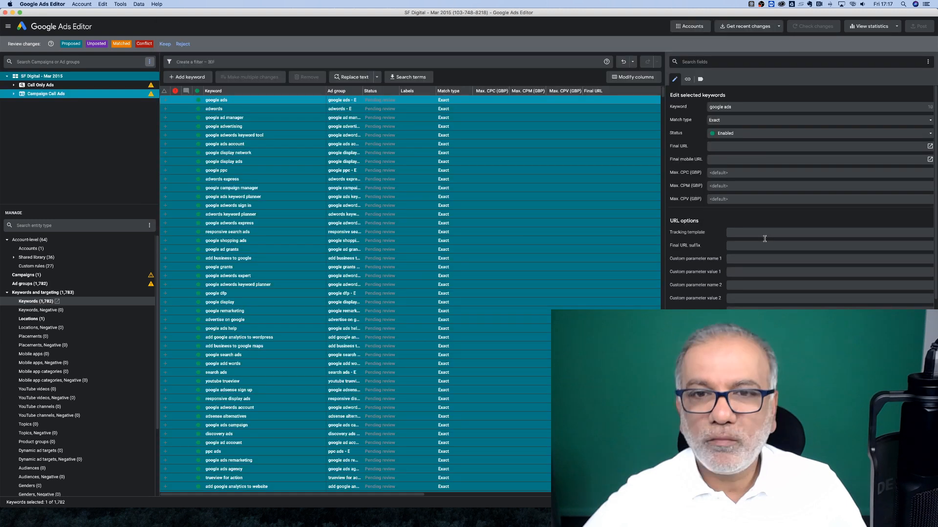
pyautogui.click(165, 44)
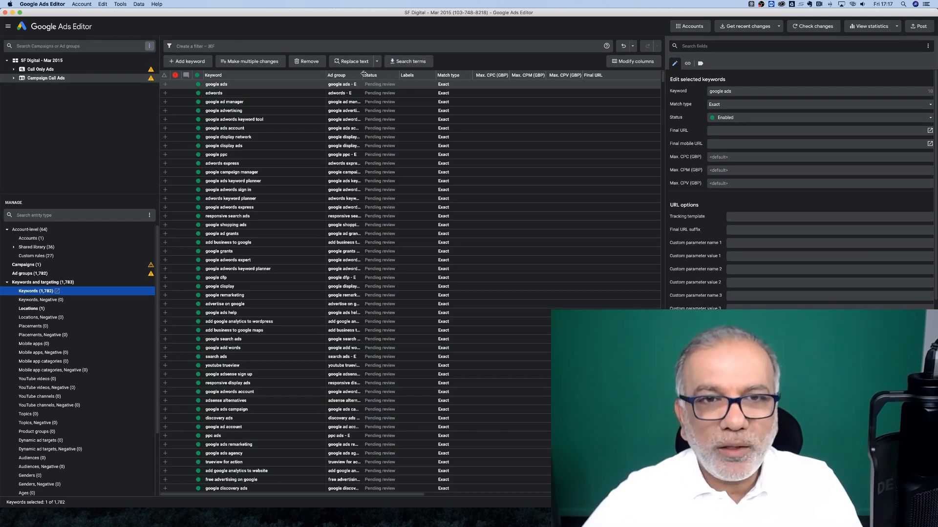
# - Widen the Ad group column of the keyword list and filter the keywords to match type Broad
pyautogui.moveTo(363, 74); pyautogui.dragTo(410, 80)
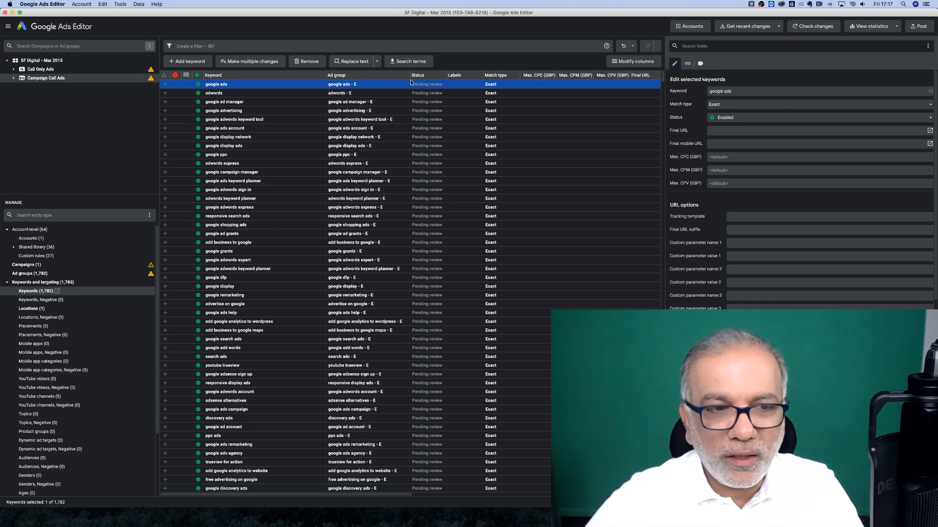
pyautogui.press('super+f')
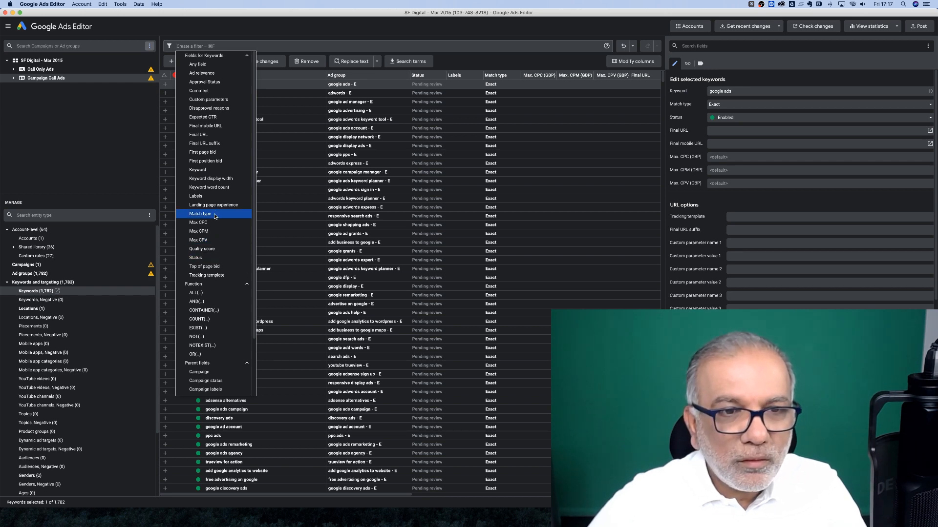
pyautogui.click(215, 214)
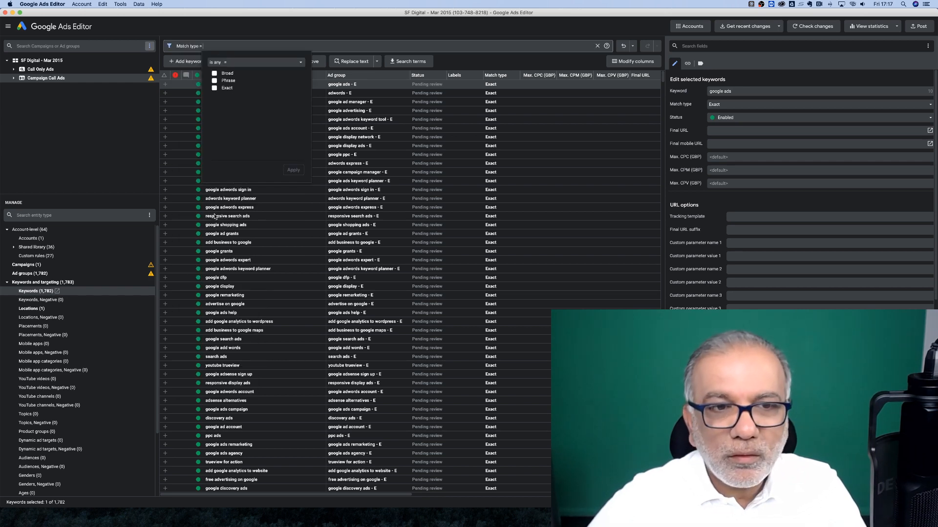
pyautogui.click(214, 73)
pyautogui.click(293, 169)
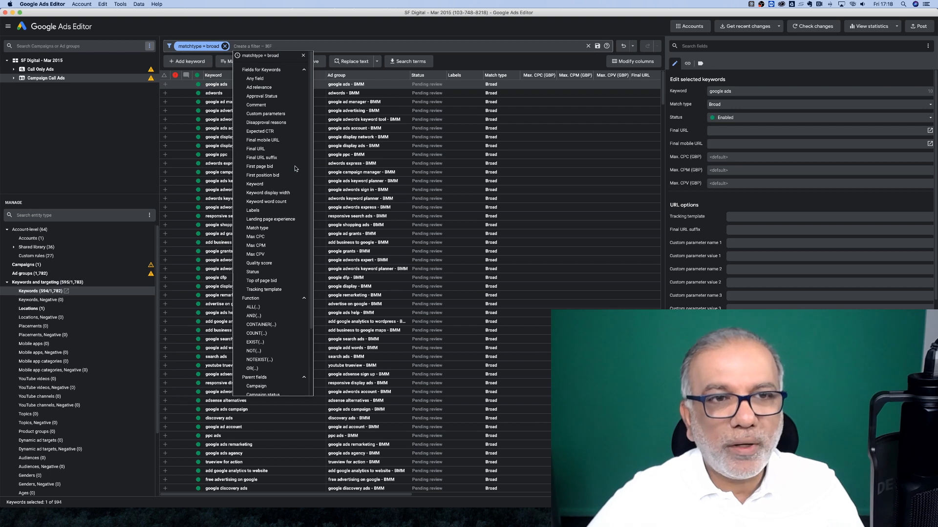
pyautogui.press('Escape')
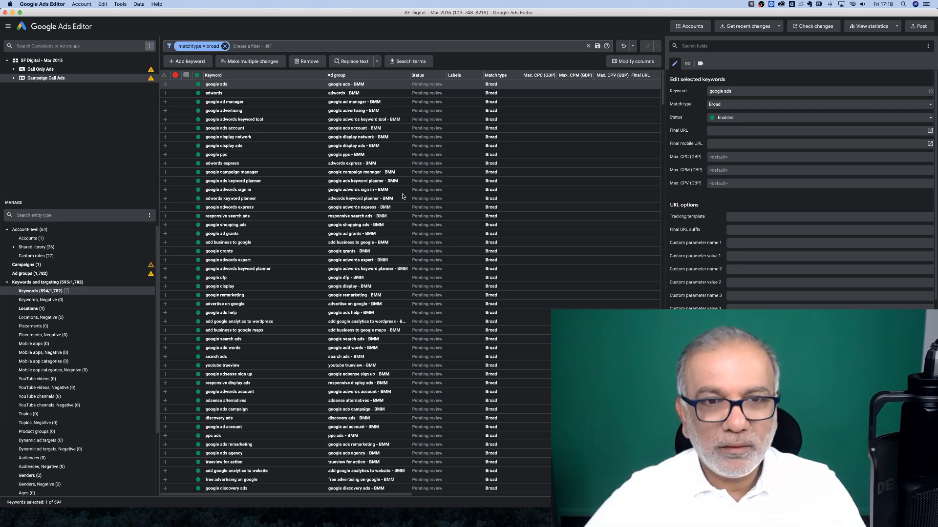
pyautogui.click(360, 180)
pyautogui.press('super+a')
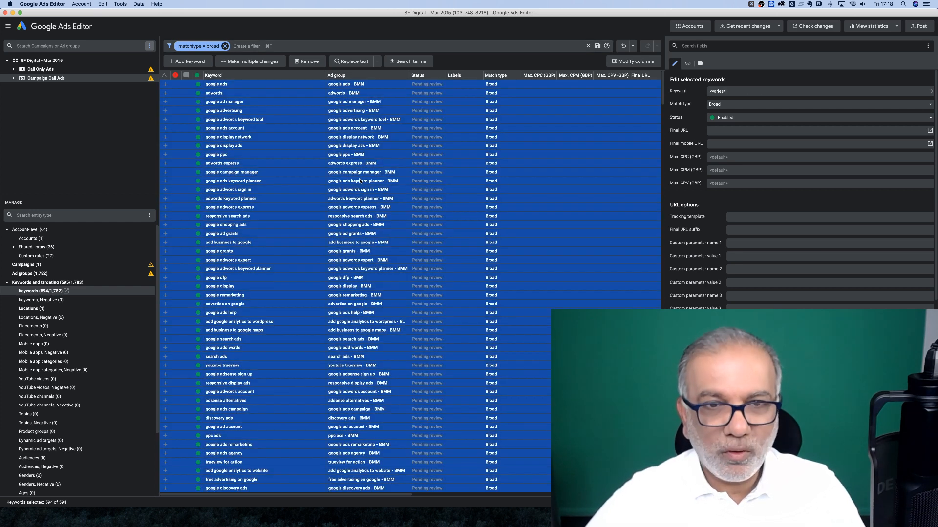
pyautogui.click(377, 61)
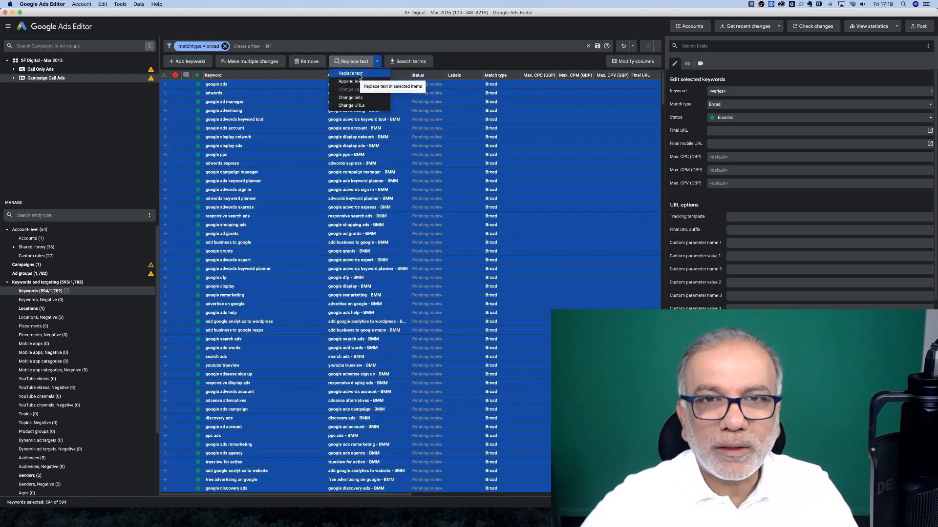
pyautogui.click(360, 75)
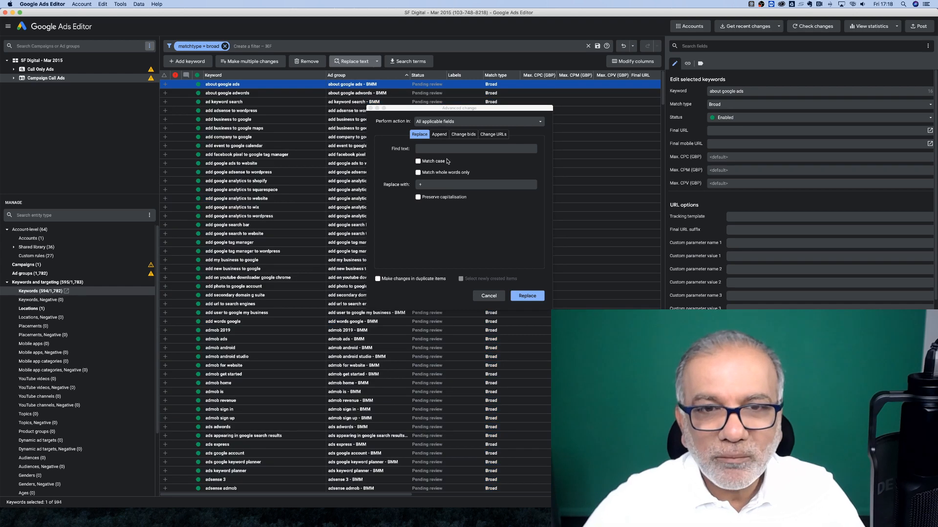
pyautogui.click(488, 295)
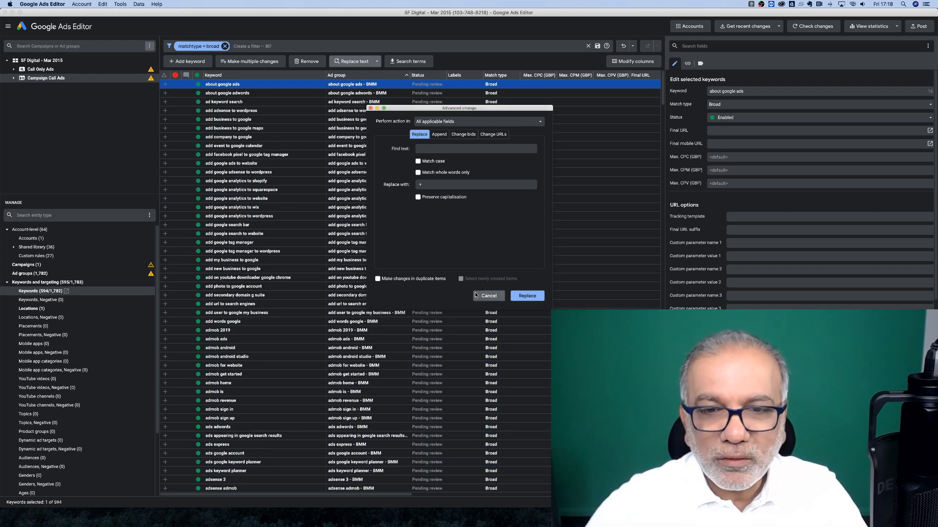
# - Select all the filtered Broad keywords and replace every space in their text with a space followed by a plus sign
pyautogui.click(374, 239)
pyautogui.press('cmd+a')
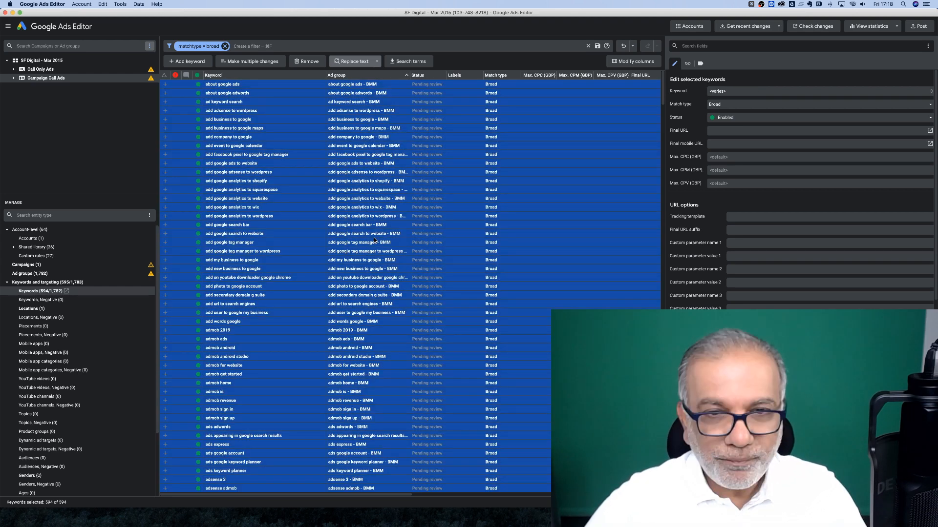
pyautogui.click(376, 61)
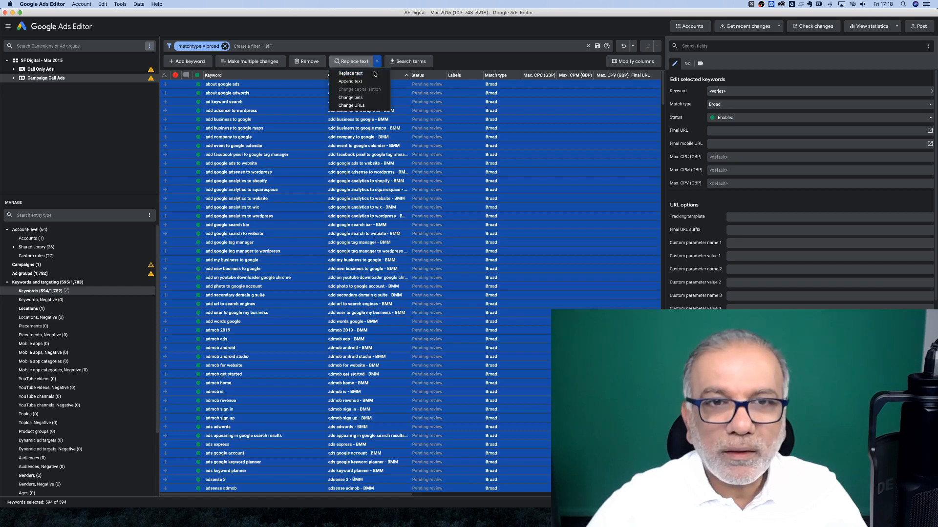
pyautogui.click(360, 75)
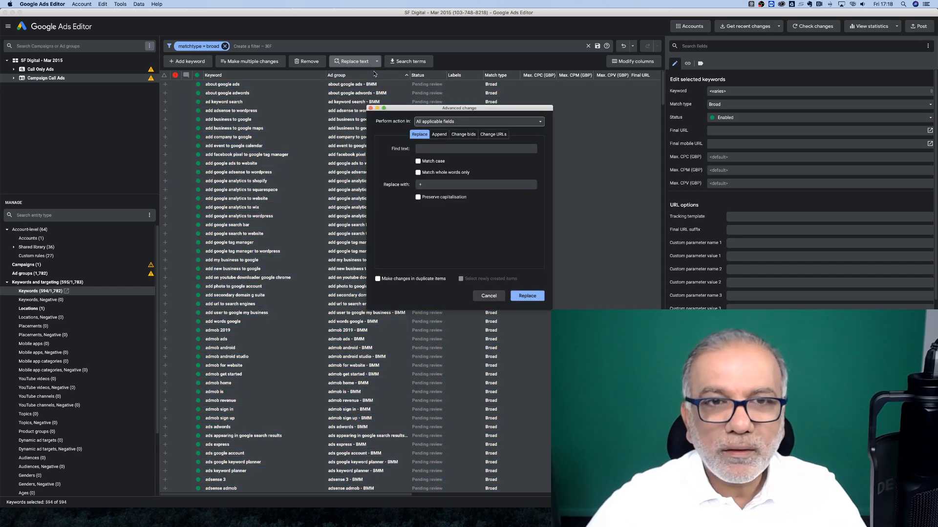
pyautogui.click(418, 149)
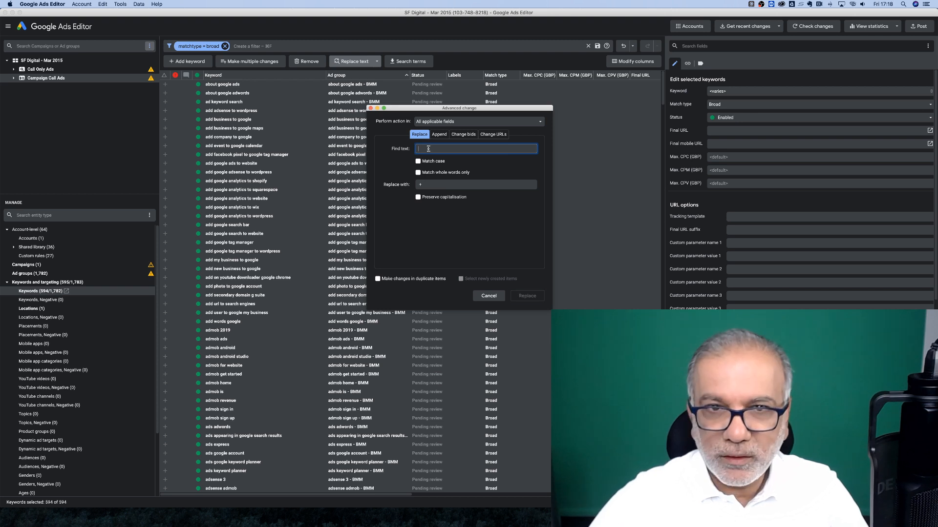
pyautogui.press('Tab')
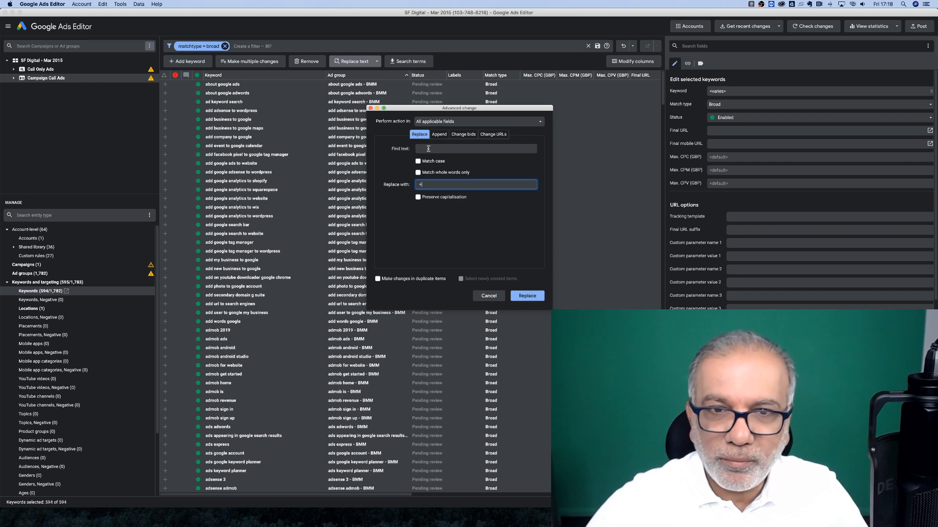
pyautogui.write('+')
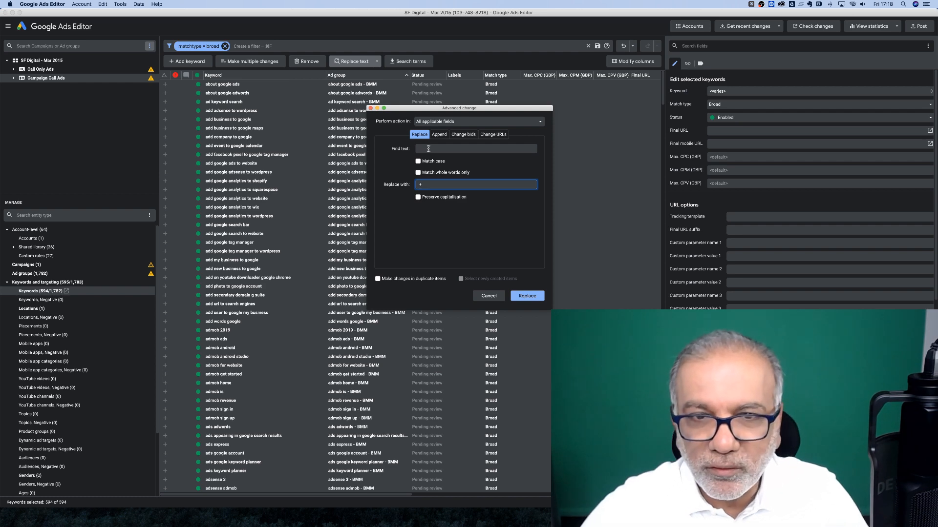
pyautogui.click(527, 296)
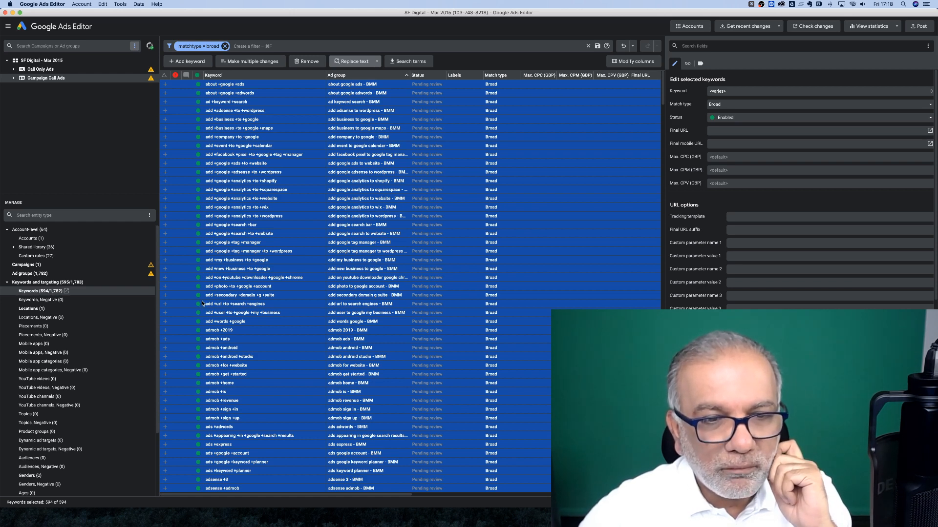
# - Append + before the existing text of the selected Broad keywords, and clear the match type filter
pyautogui.click(376, 62)
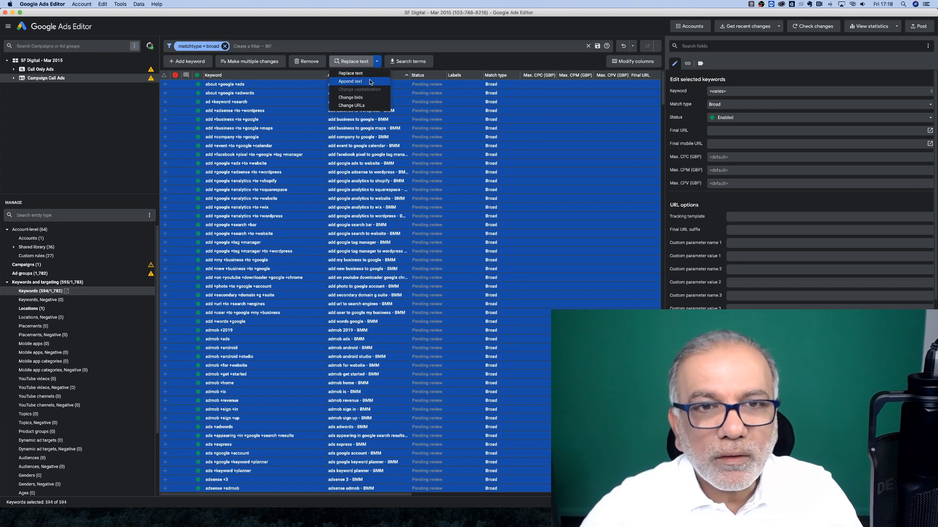
pyautogui.click(369, 79)
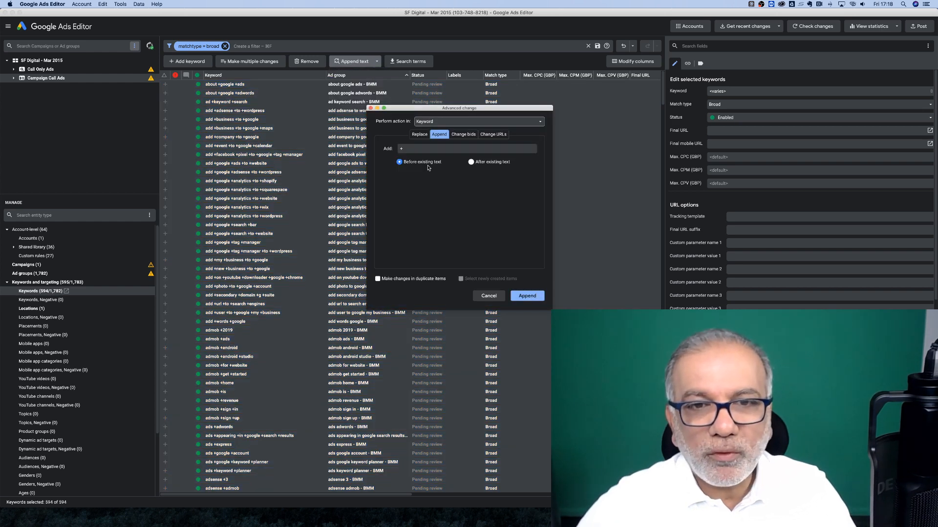
pyautogui.click(527, 297)
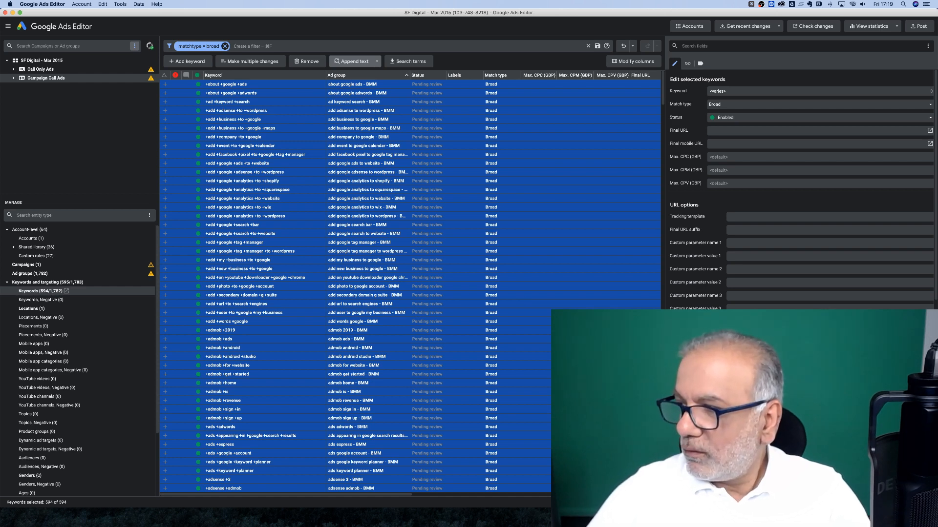
pyautogui.click(225, 46)
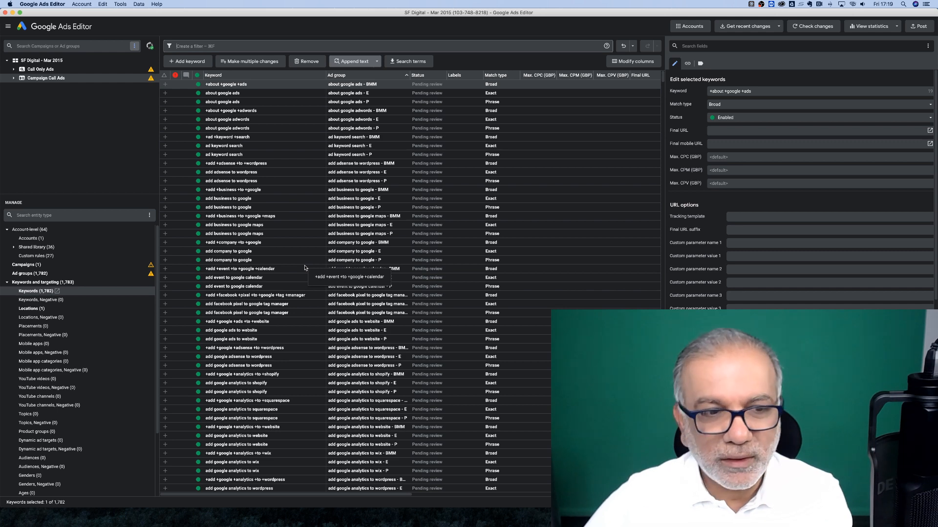
# - Switch to the Call Only sheet in Google Sheets, fit the Business Name column to its contents and copy rows 1–3 from Business Name through Verification URL
pyautogui.hotkey('ctrl', 'Left')
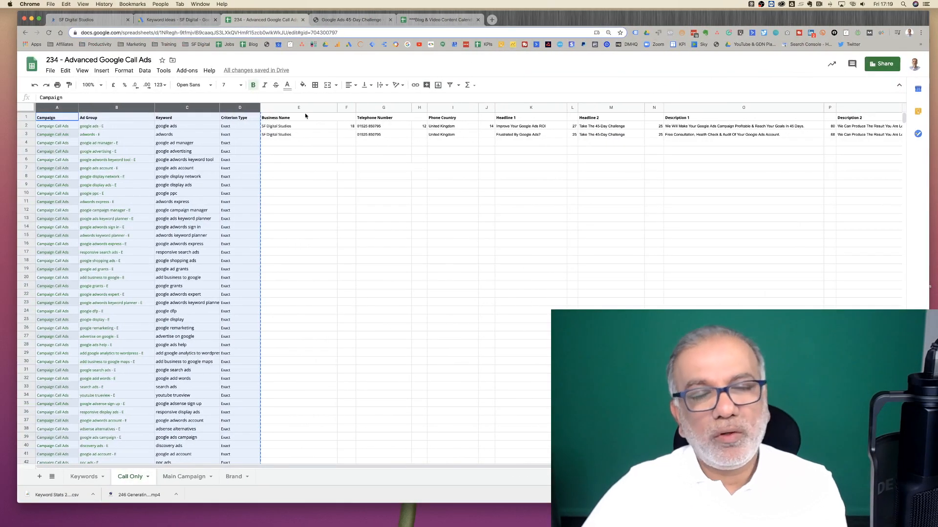
pyautogui.doubleClick(339, 107)
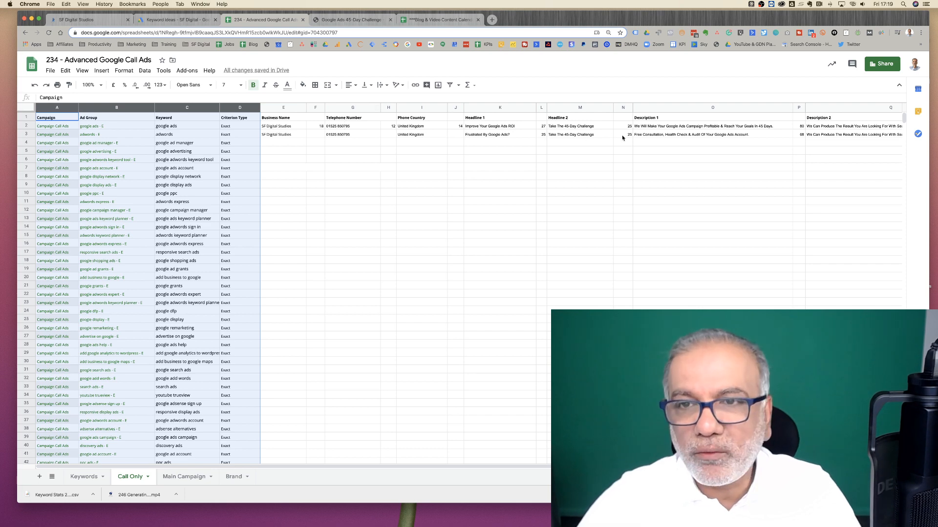
pyautogui.hscroll(5, 620, 136)
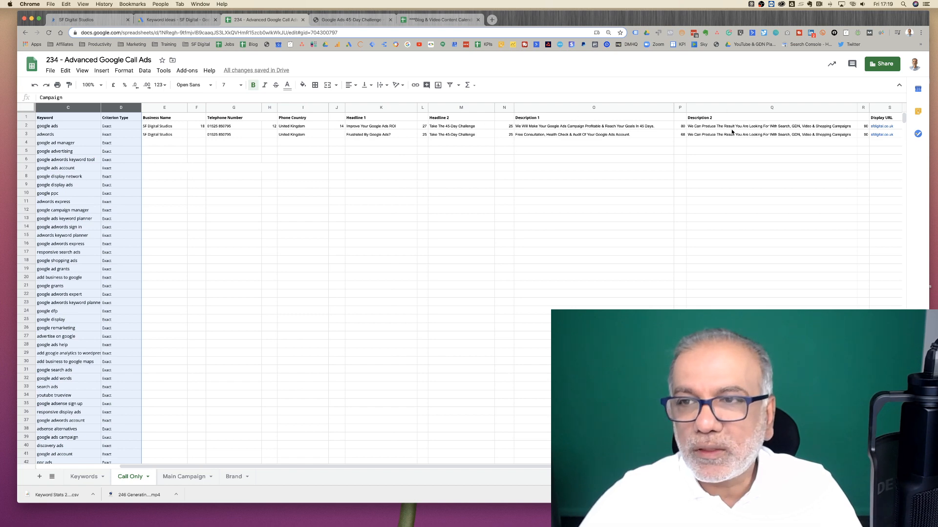
pyautogui.hscroll(3, 732, 132)
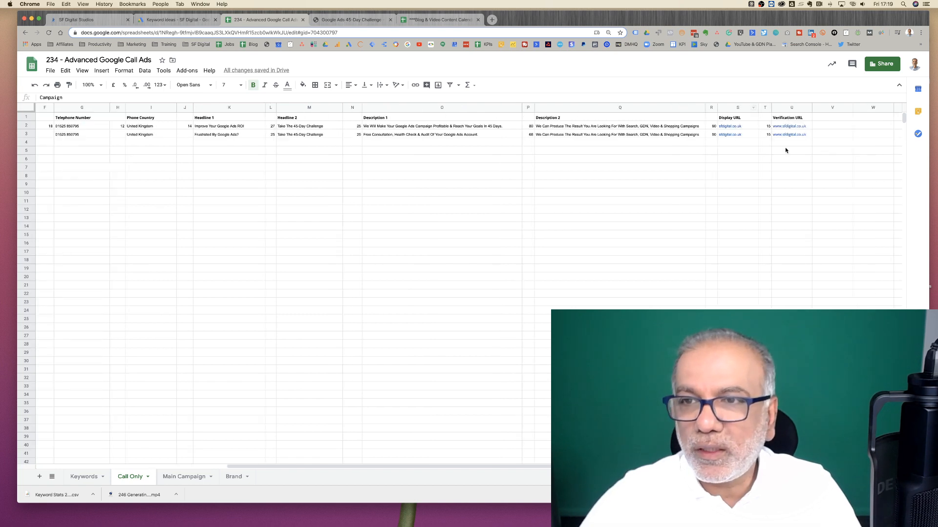
pyautogui.click(792, 136)
pyautogui.hscroll(-2, 626, 196)
pyautogui.hscroll(-3, 626, 196)
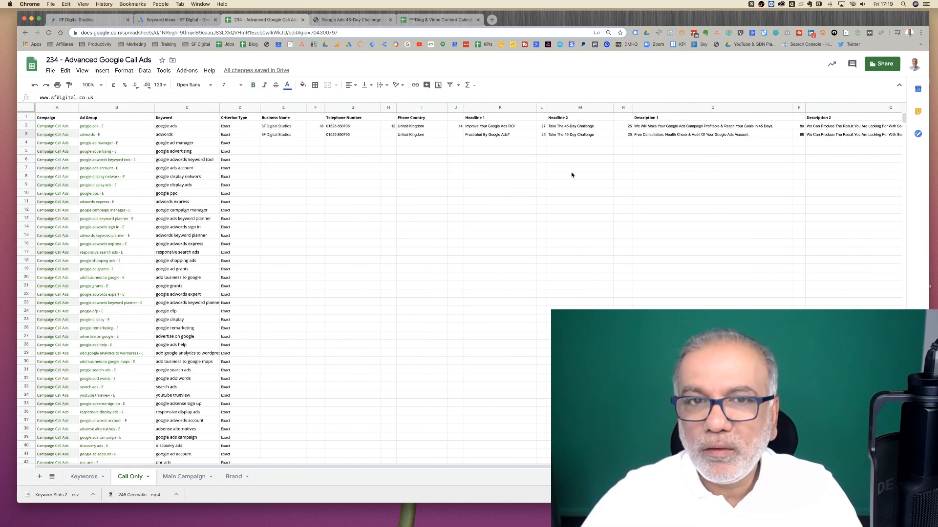
pyautogui.keyDown('shift'); pyautogui.click(285, 119); pyautogui.keyUp('shift')
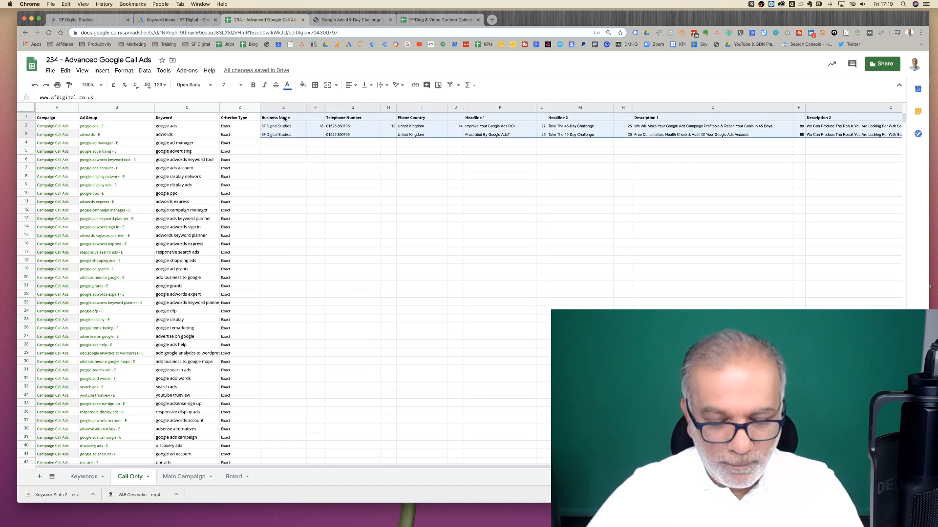
pyautogui.press('super+c')
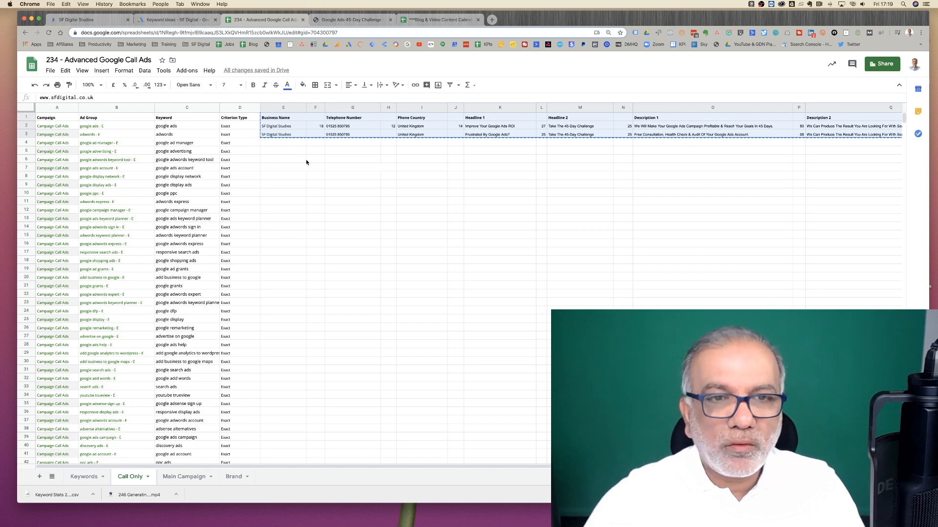
# - Switch to Google Ads Editor and paste the copied rows into a multiple-changes import of call-only ads for Campaign Call Ads
pyautogui.hotkey('ctrl', 'Right')
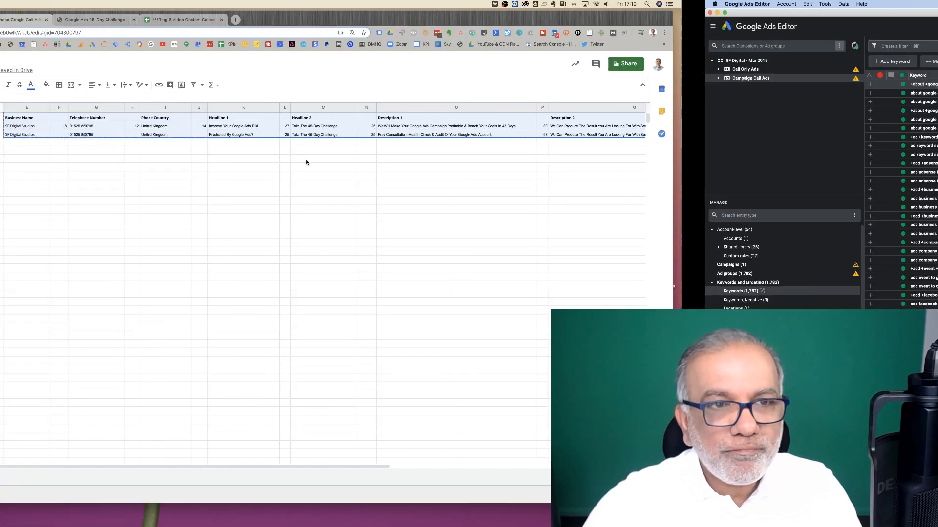
pyautogui.scroll(-5, 31, 346)
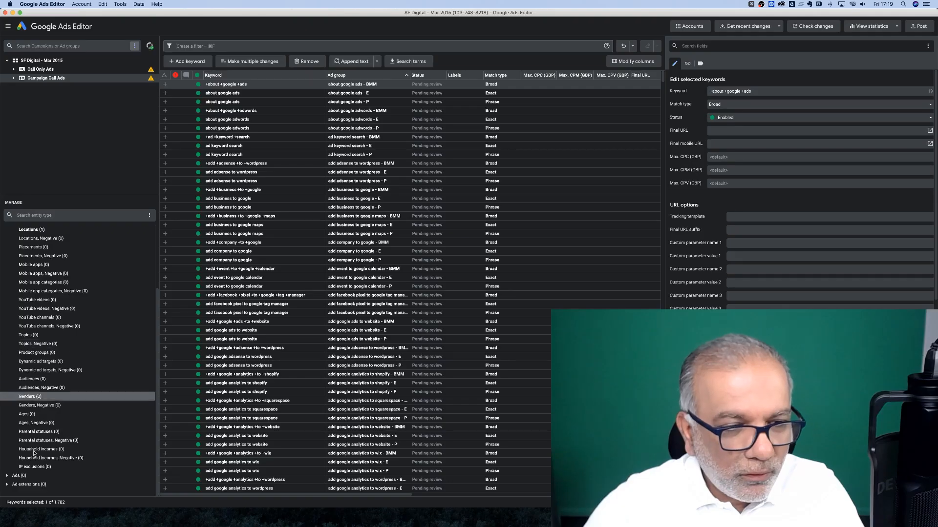
pyautogui.click(7, 476)
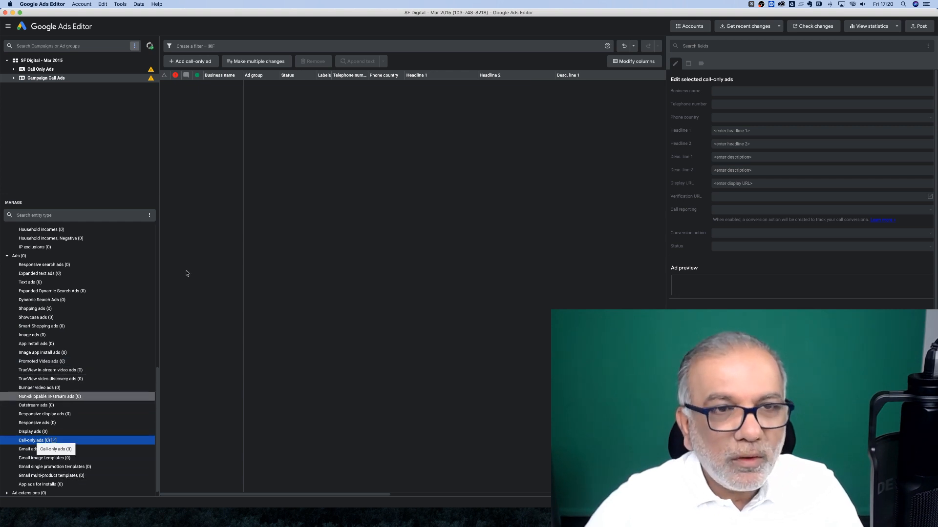
pyautogui.click(246, 63)
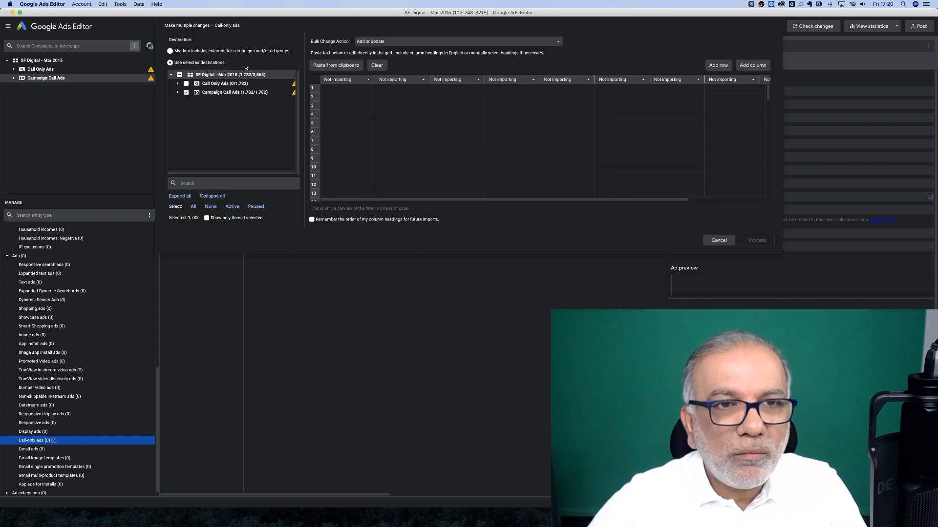
pyautogui.click(336, 66)
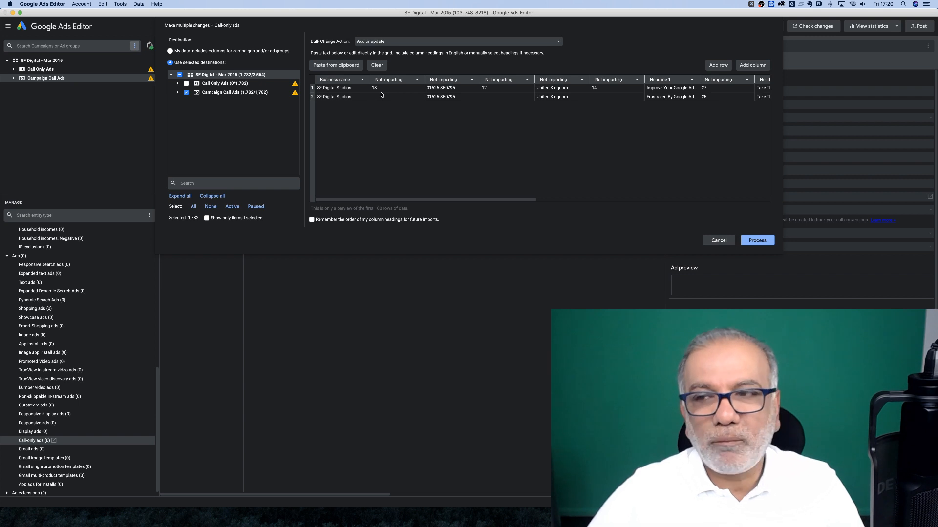
# - Map the telephone column of the pasted data to Phone Number and the country column to Country of Phone
pyautogui.click(471, 79)
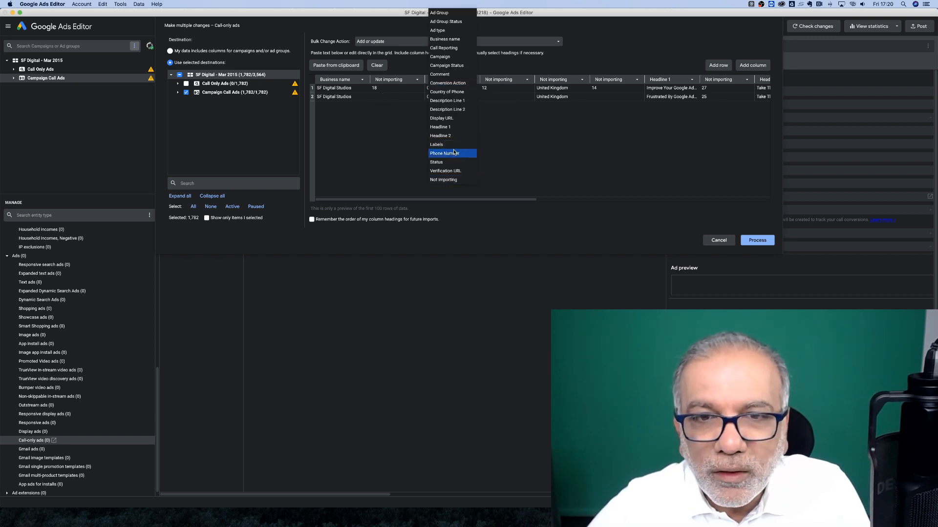
pyautogui.click(454, 154)
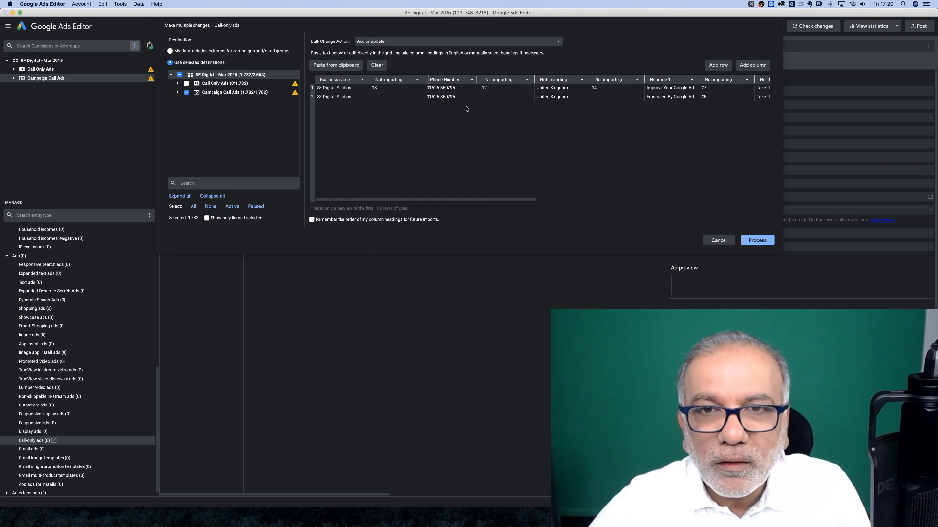
pyautogui.click(581, 79)
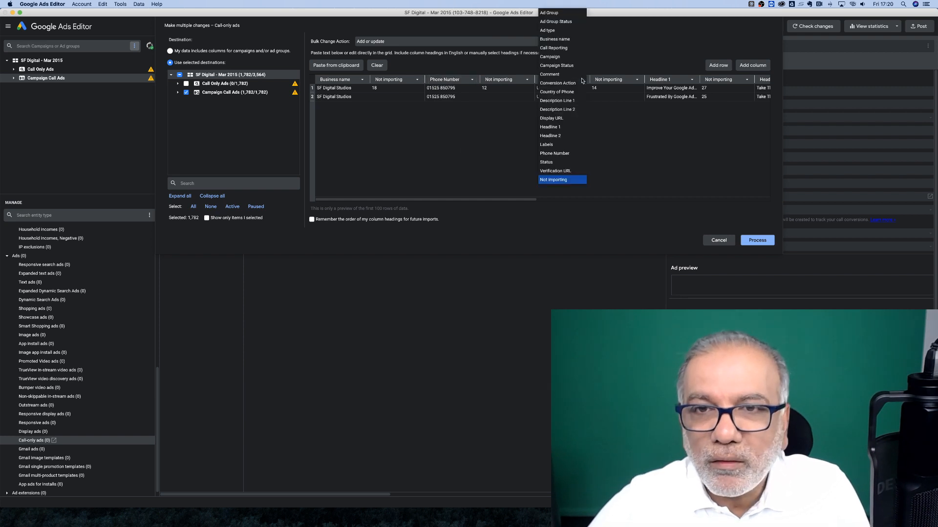
pyautogui.click(603, 128)
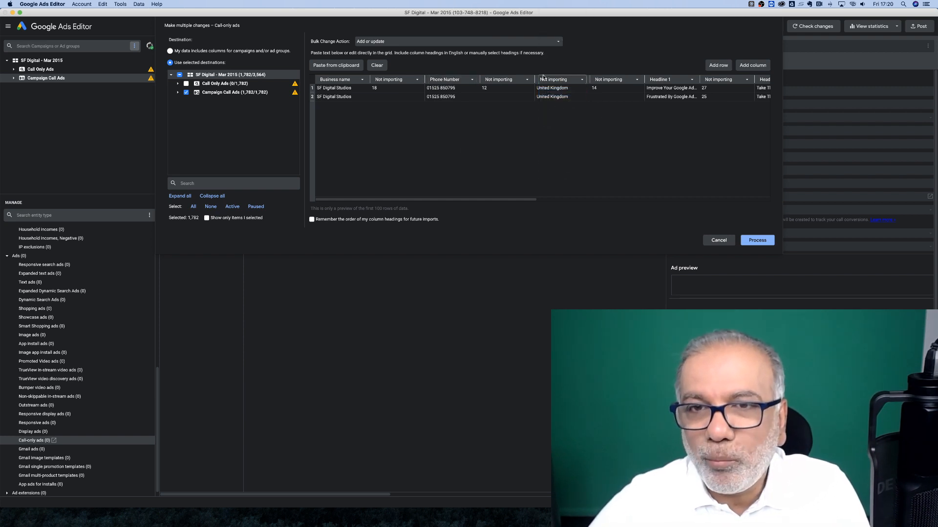
pyautogui.click(581, 80)
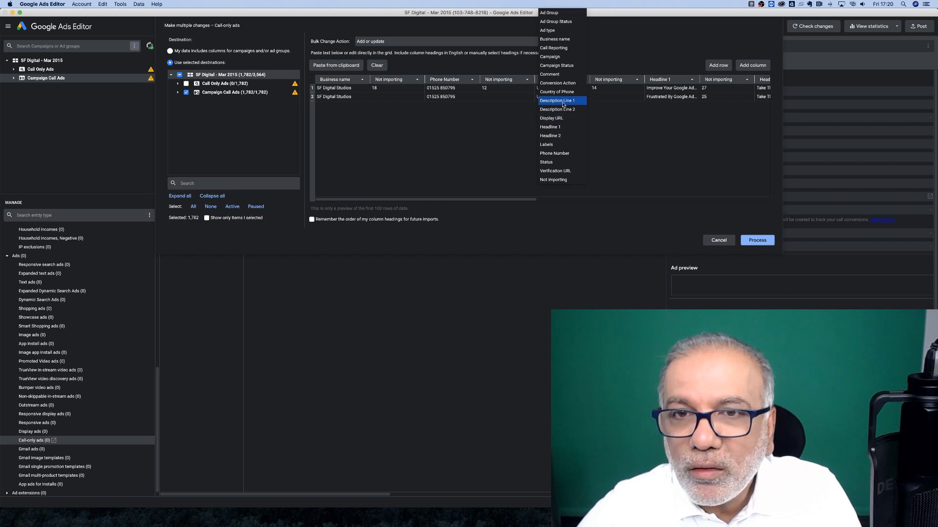
pyautogui.click(561, 92)
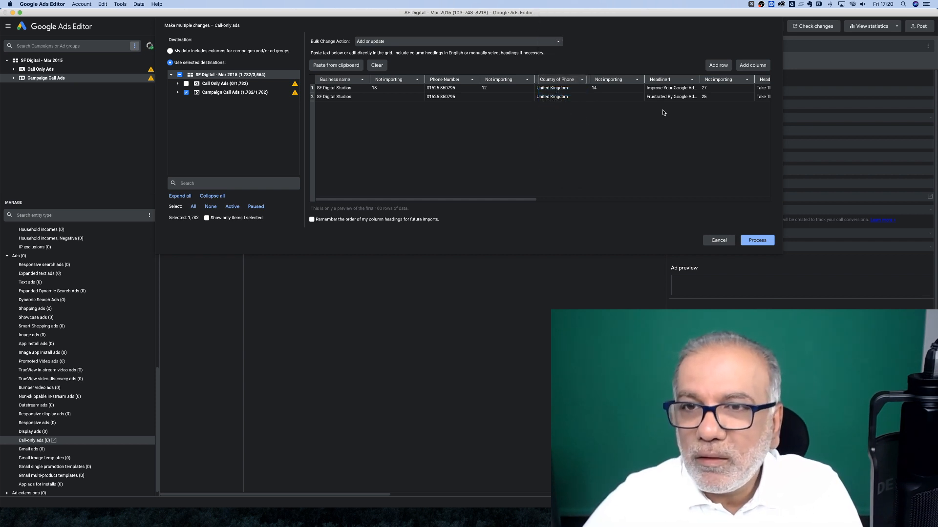
# - Check the remaining column mappings through Verification URL, process the call-only ad import and keep the proposed changes
pyautogui.hscroll(5, 663, 111)
pyautogui.hscroll(3, 662, 112)
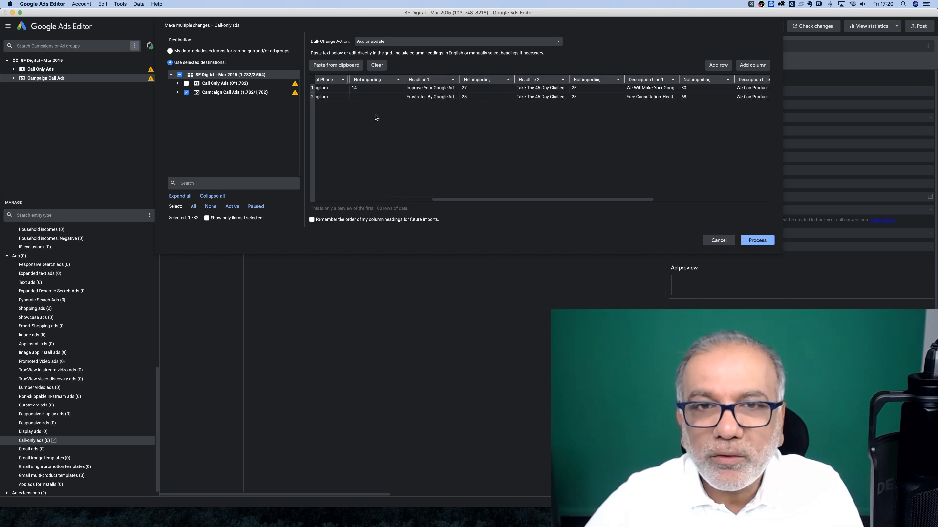
pyautogui.hscroll(3, 619, 92)
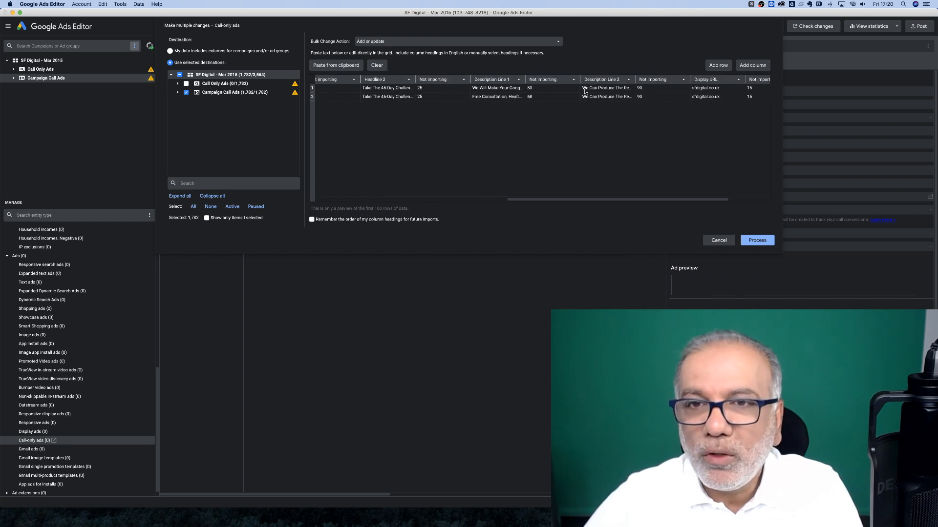
pyautogui.hscroll(3, 635, 100)
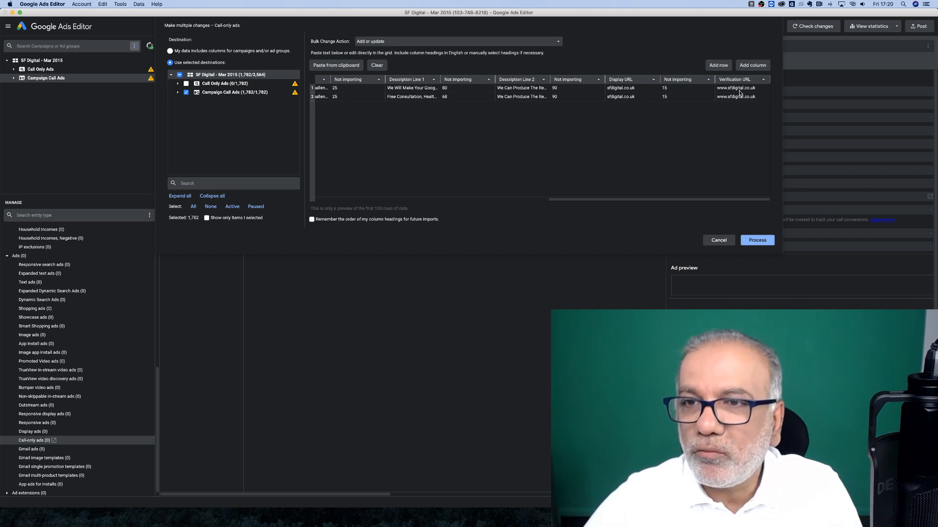
pyautogui.click(754, 247)
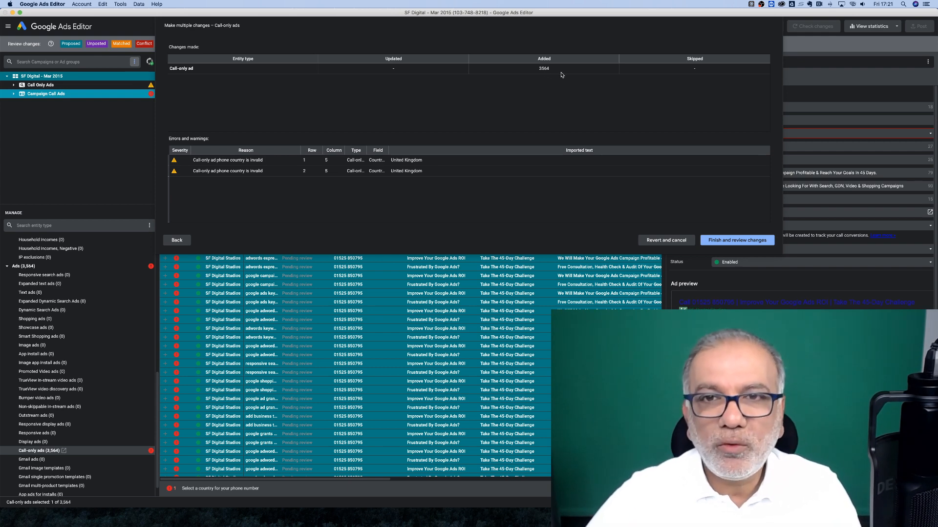
pyautogui.click(725, 241)
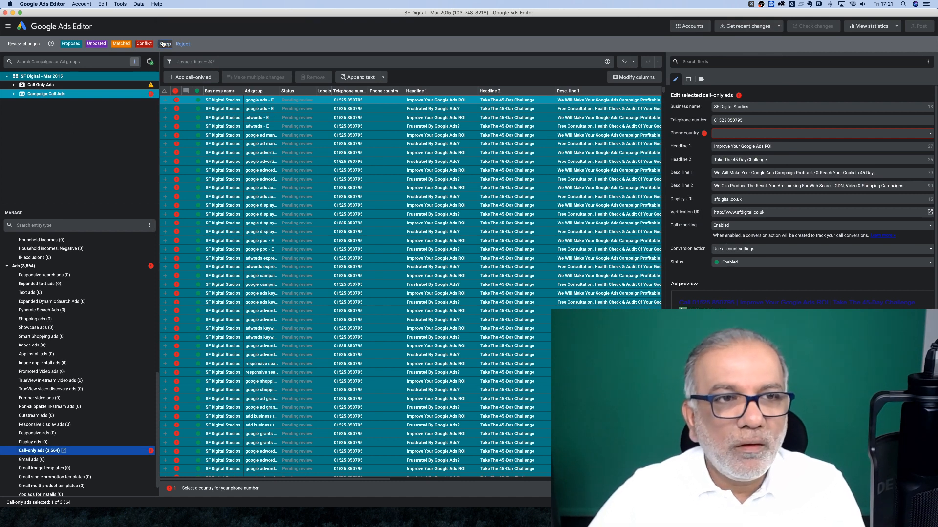
pyautogui.click(164, 44)
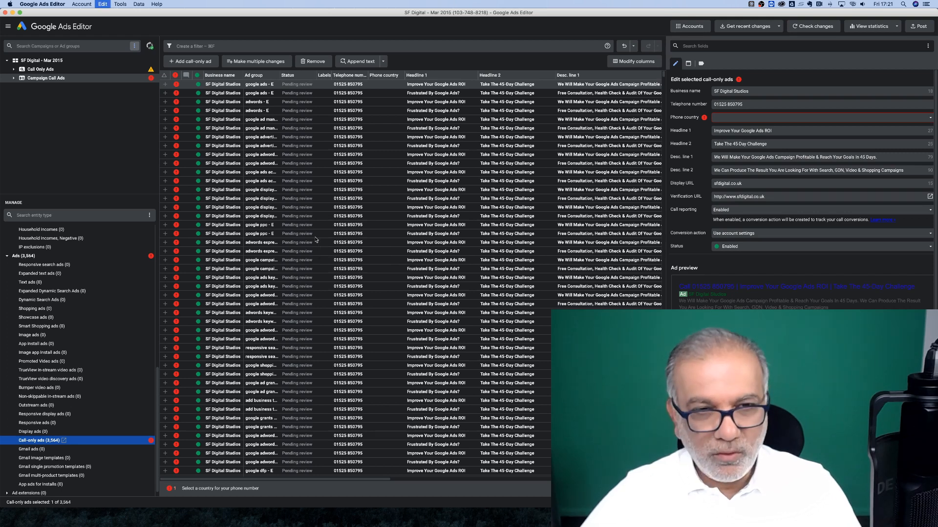
# - Select all the call-only ads and set their phone country to United Kingdom
pyautogui.press('super+a')
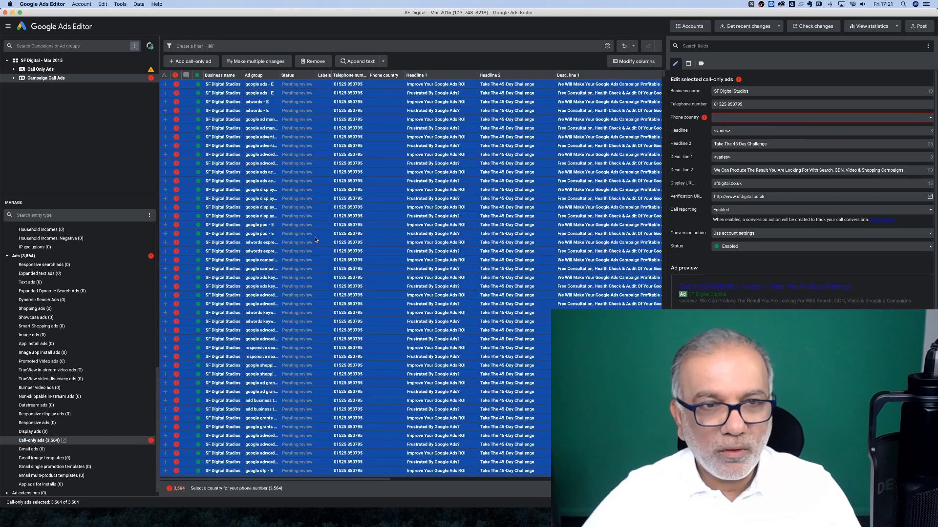
pyautogui.click(746, 121)
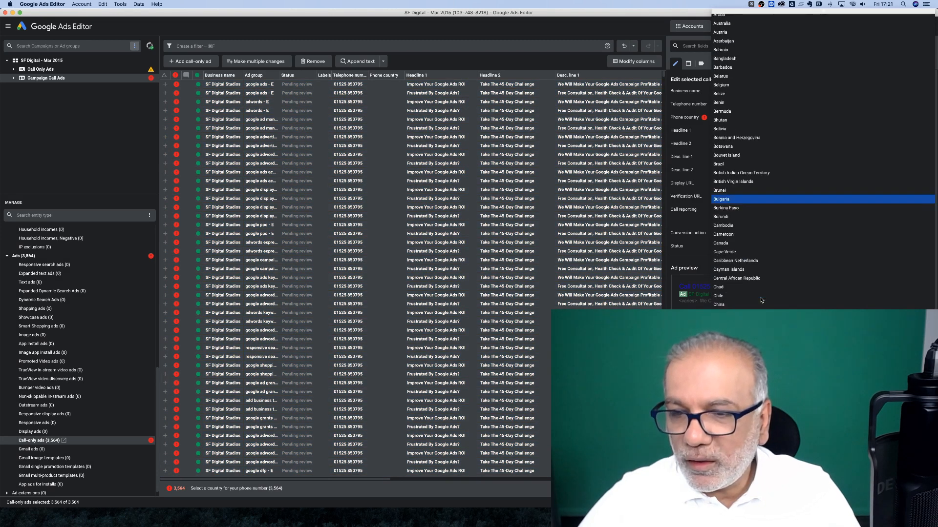
pyautogui.scroll(-5, 761, 300)
pyautogui.scroll(-20, 761, 299)
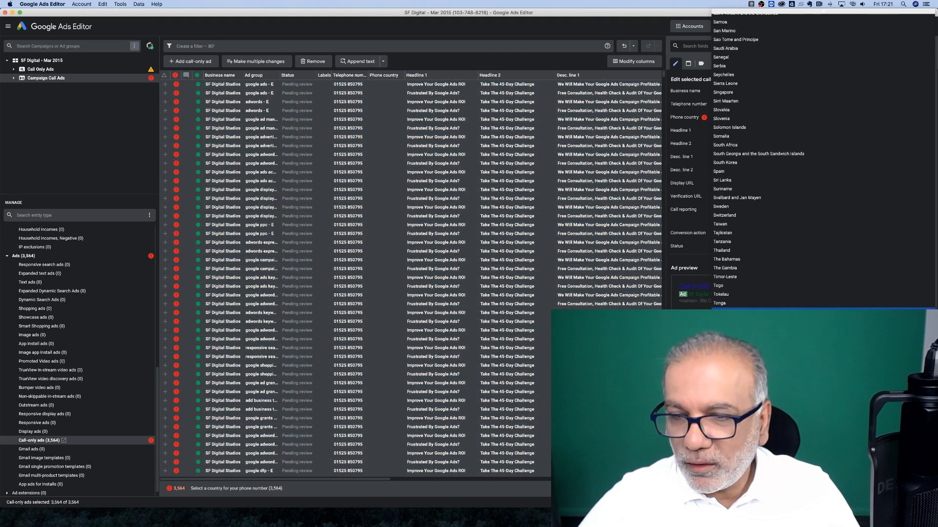
pyautogui.click(742, 391)
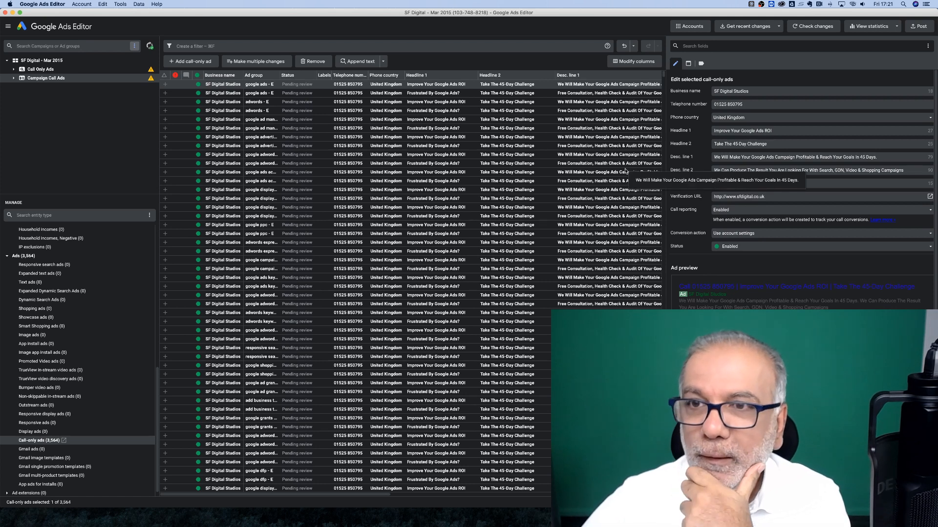
# - Set the conversion action of all the call-only ads to Calls from ads
pyautogui.click(584, 173)
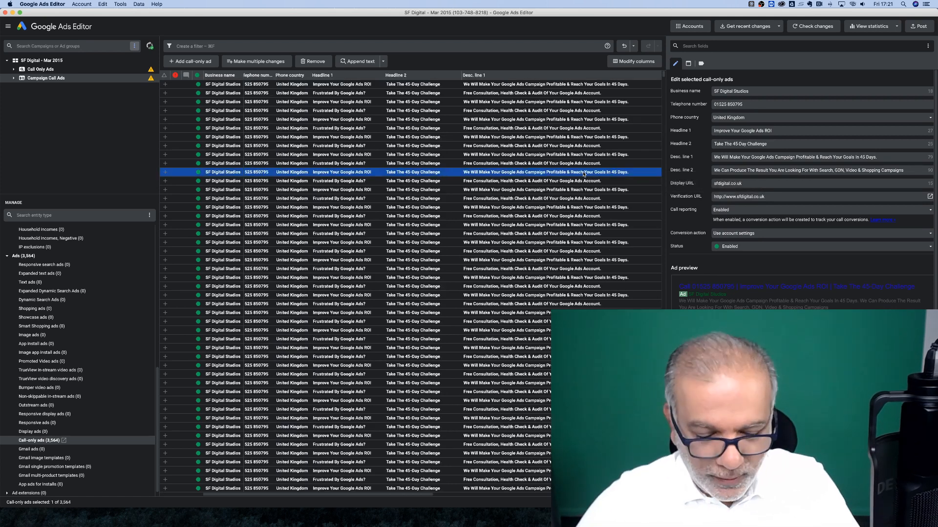
pyautogui.press('super+a')
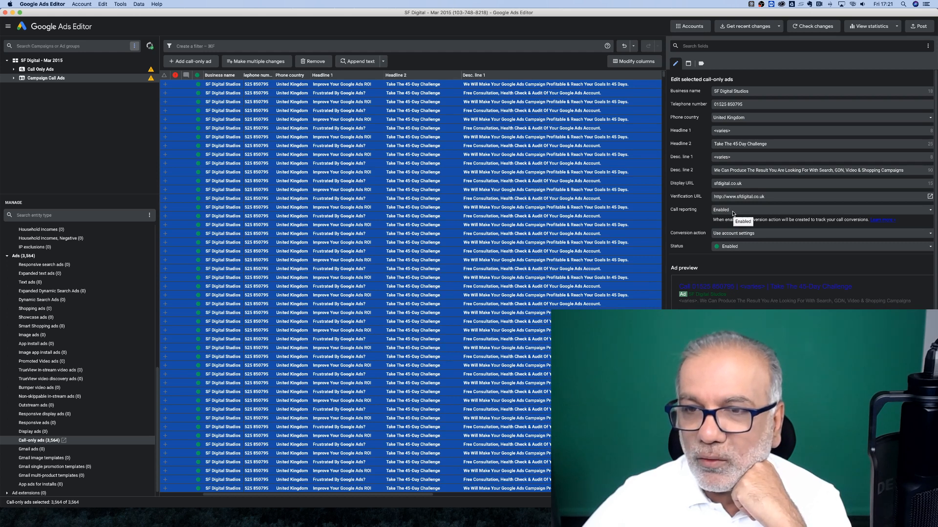
pyautogui.click(744, 234)
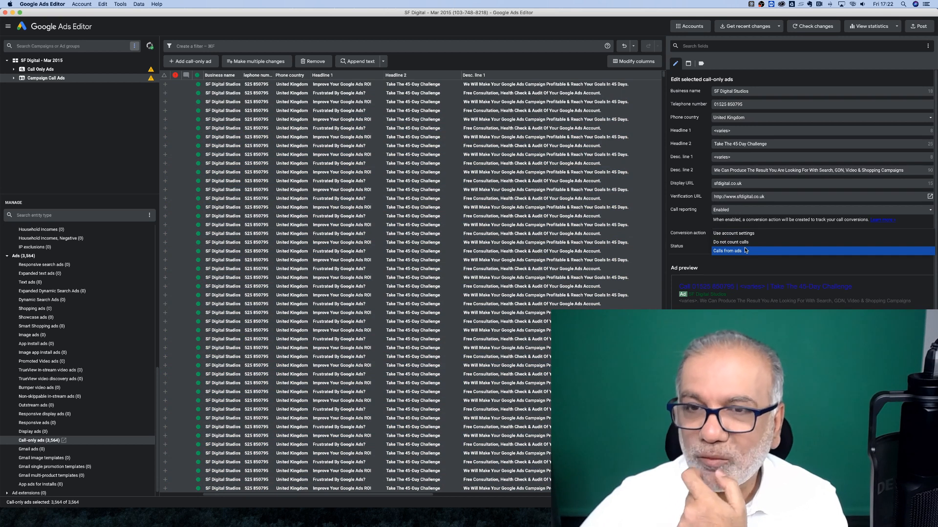
pyautogui.click(746, 250)
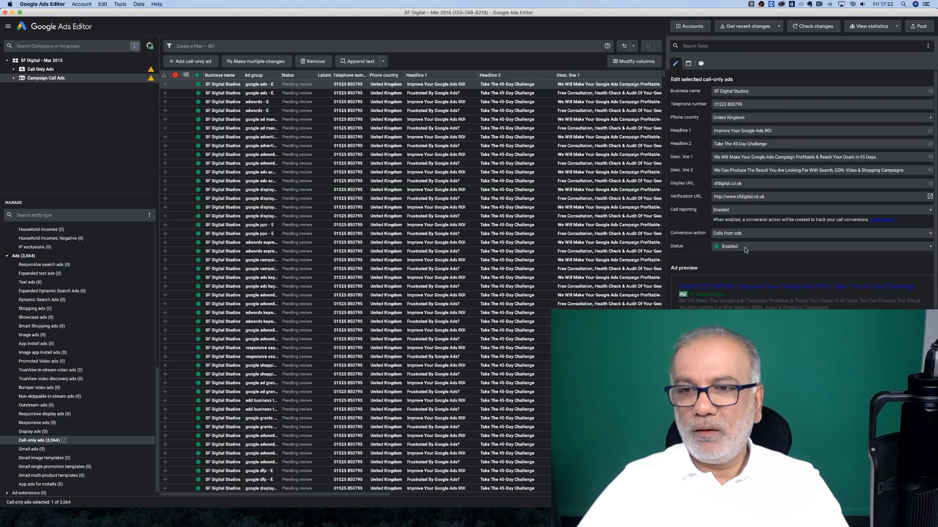
pyautogui.click(604, 234)
pyautogui.press('super+a')
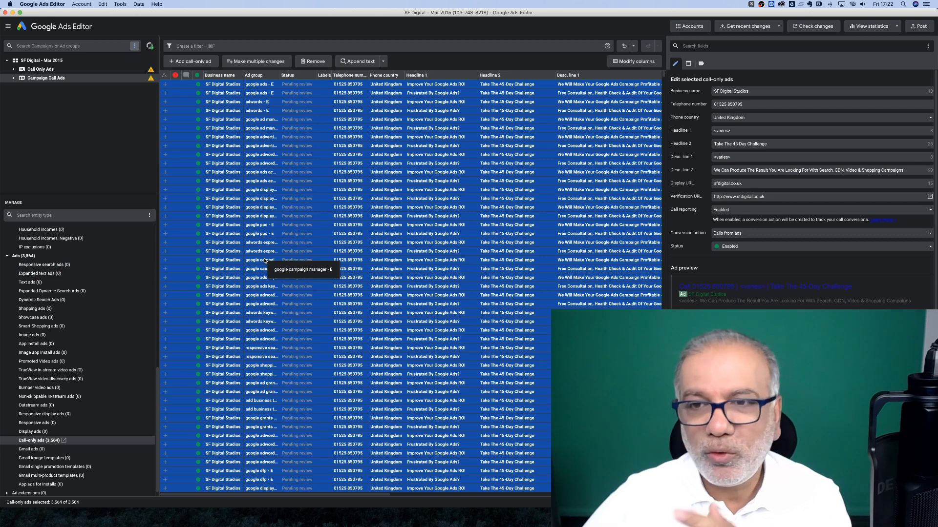
# - Expand Campaign Call Ads and go through its ad groups from about google ads - BMM onward, examining each one's call-only ads
pyautogui.click(14, 78)
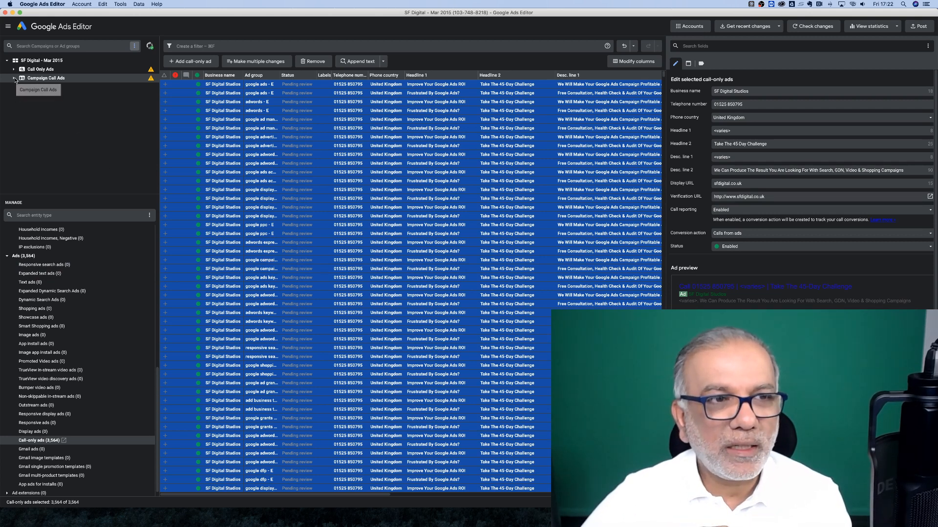
pyautogui.click(56, 87)
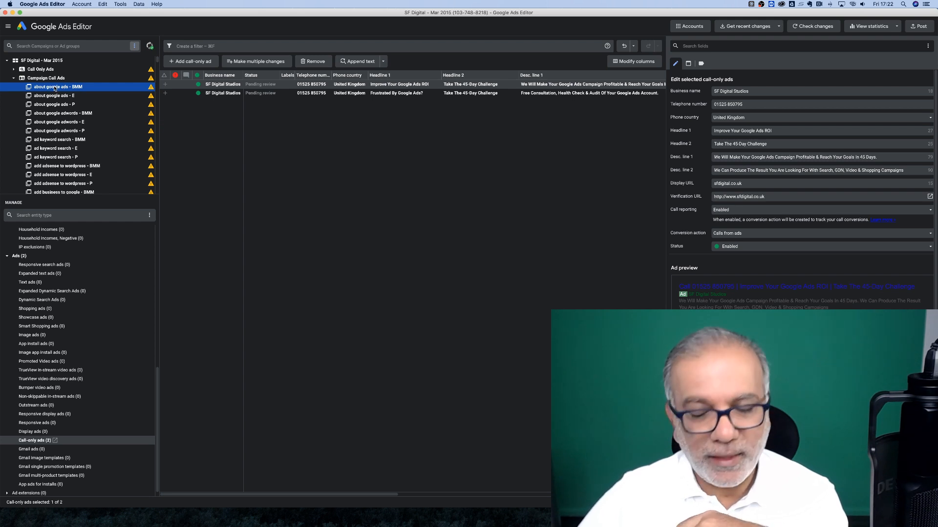
pyautogui.press('Down')
pyautogui.press('Down')
pyautogui.press('Down')
pyautogui.press('Down')
pyautogui.press('Down')
pyautogui.press('Down')
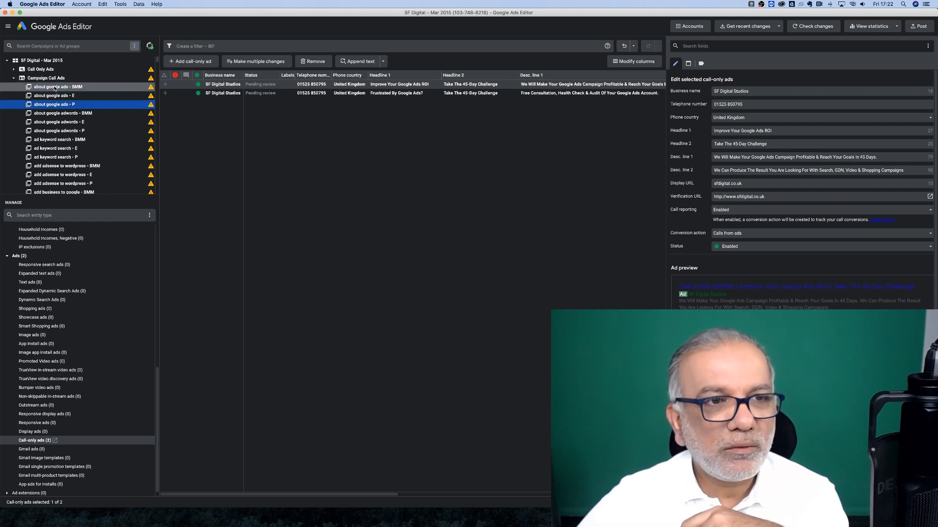
pyautogui.press('Down')
pyautogui.press('Down')
pyautogui.press('Down')
pyautogui.press('Down')
pyautogui.press('Down')
pyautogui.press('Down')
pyautogui.press('Down')
pyautogui.press('Down')
pyautogui.press('Down')
pyautogui.press('Down')
pyautogui.press('Down')
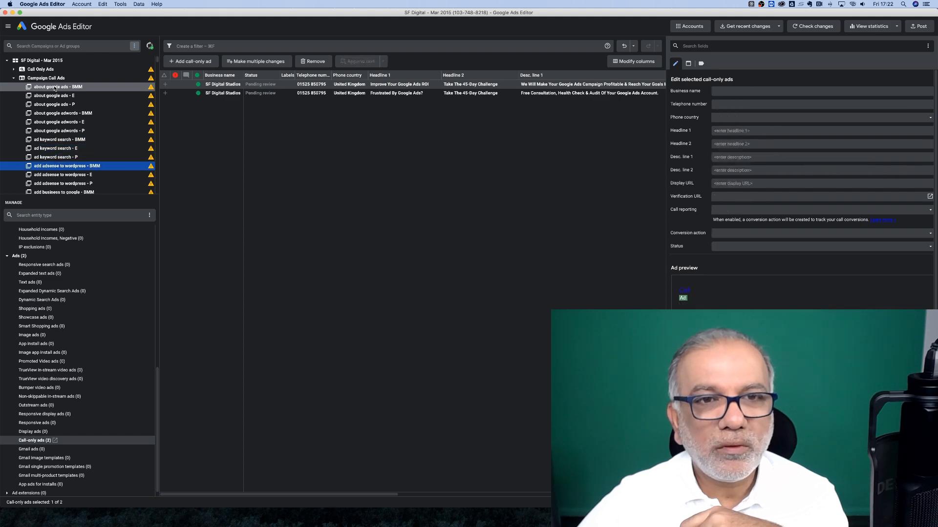
pyautogui.press('Down')
pyautogui.press('Down')
pyautogui.press('Down')
pyautogui.press('Down')
pyautogui.press('Down')
pyautogui.press('Down')
pyautogui.press('Down')
pyautogui.press('Down')
pyautogui.press('Down')
pyautogui.press('Down')
pyautogui.press('Down')
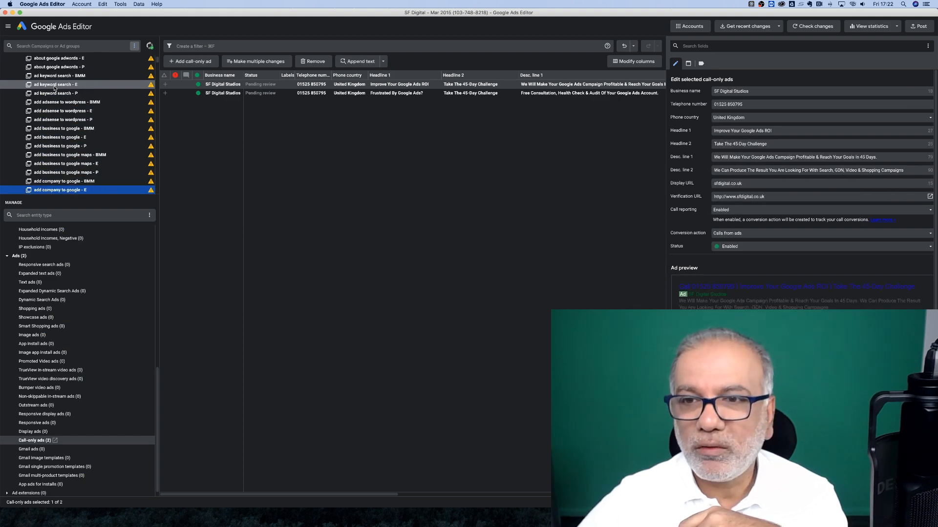
pyautogui.press('Down')
pyautogui.press('Down')
pyautogui.press('Down')
pyautogui.press('Down')
pyautogui.press('Down')
pyautogui.press('Down')
pyautogui.press('Down')
pyautogui.press('Down')
pyautogui.press('Down')
pyautogui.press('Down')
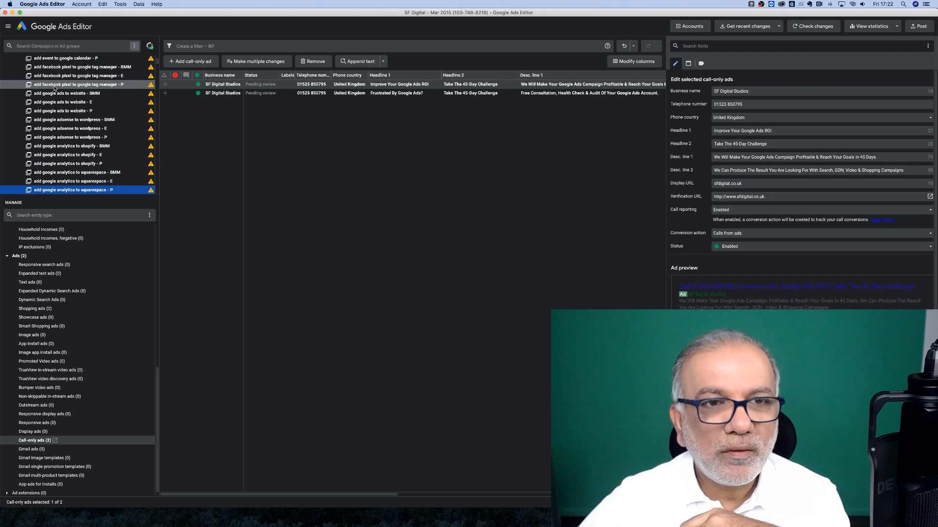
pyautogui.press('Down')
pyautogui.press('Down')
pyautogui.press('Down')
pyautogui.press('Down')
pyautogui.press('Down')
pyautogui.press('Down')
pyautogui.press('Down')
pyautogui.press('Down')
pyautogui.press('Down')
pyautogui.press('Down')
pyautogui.press('Down')
pyautogui.press('Down')
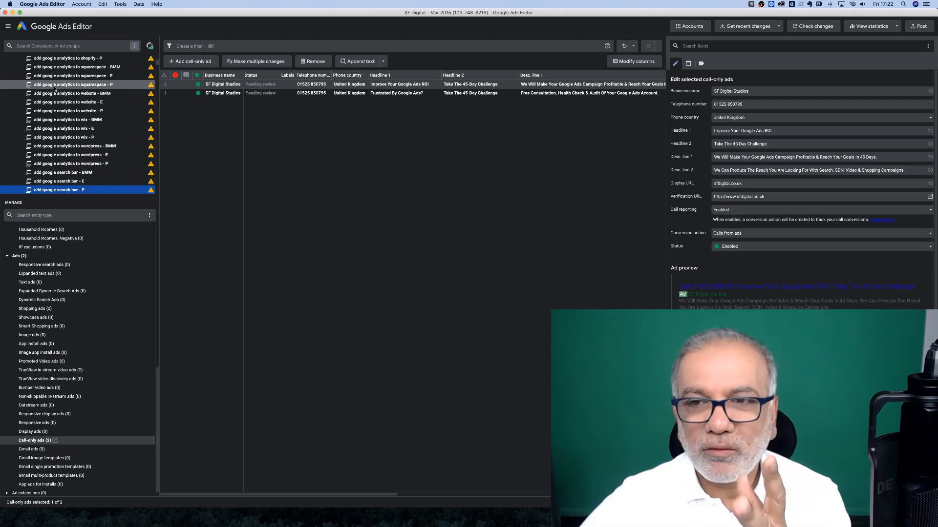
pyautogui.press('Down')
pyautogui.press('Down')
pyautogui.press('Down')
pyautogui.press('Down')
pyautogui.press('Down')
pyautogui.press('Down')
pyautogui.press('Down')
pyautogui.press('Down')
pyautogui.press('Down')
pyautogui.press('Down')
pyautogui.press('Down')
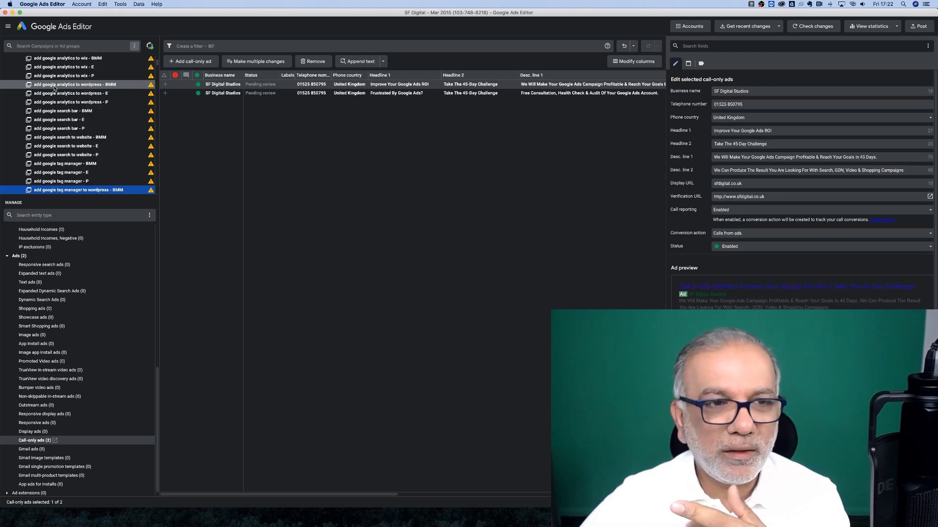
pyautogui.press('Down')
pyautogui.press('Down')
pyautogui.press('Down')
pyautogui.press('Down')
pyautogui.press('Down')
pyautogui.press('Down')
pyautogui.press('Down')
pyautogui.press('Down')
pyautogui.press('Down')
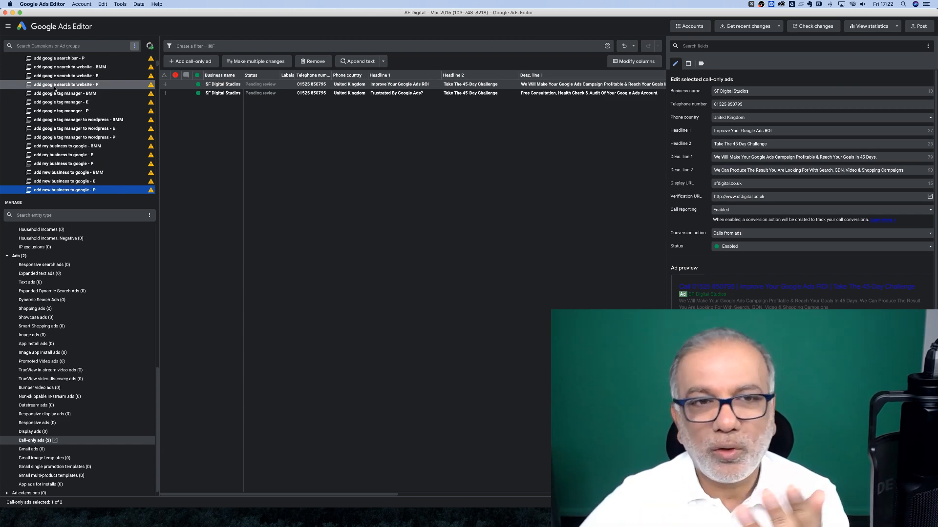
# - Continue through the ad groups from add new business to google - P to add url to search engines - BMM, examining their call-only ads
pyautogui.press('Down')
pyautogui.press('Down')
pyautogui.press('Down')
pyautogui.press('Down')
pyautogui.press('Down')
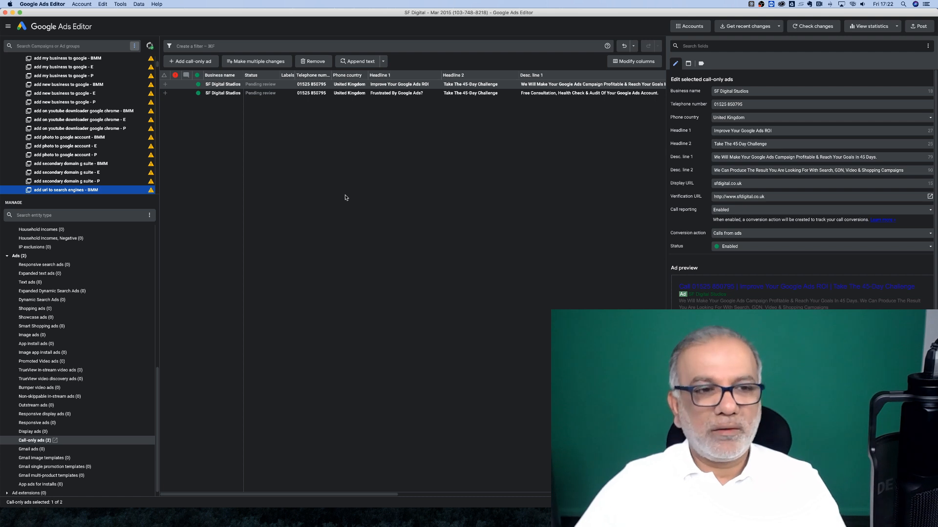
# - Post the changes of the selected campaign to Google Ads and dismiss the posting summary
pyautogui.click(918, 27)
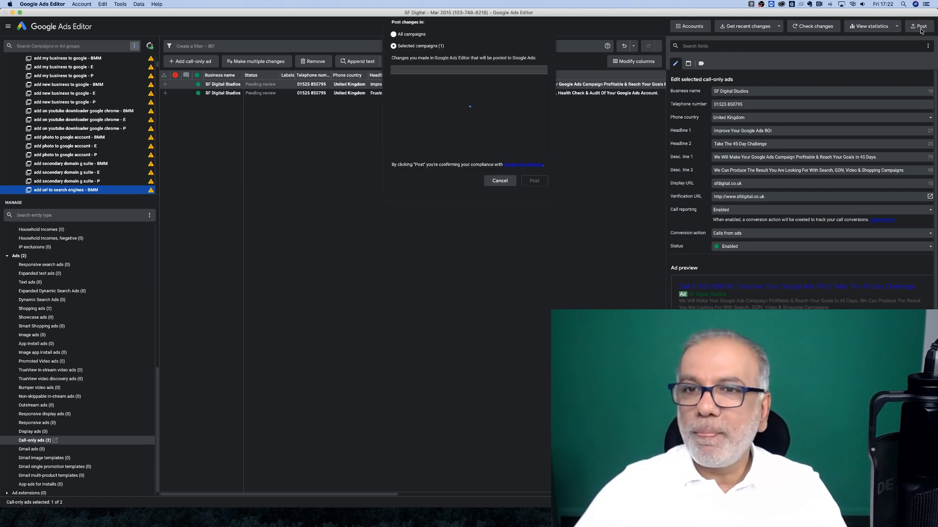
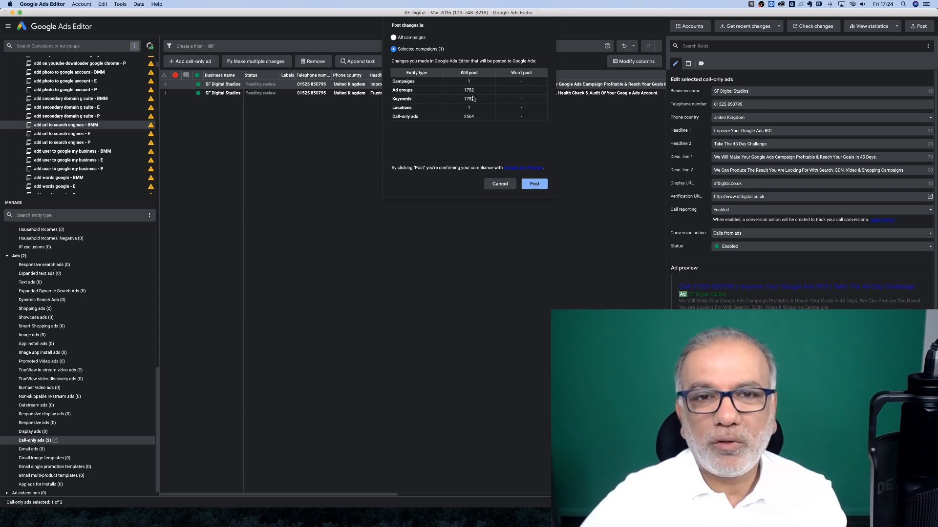
pyautogui.click(540, 188)
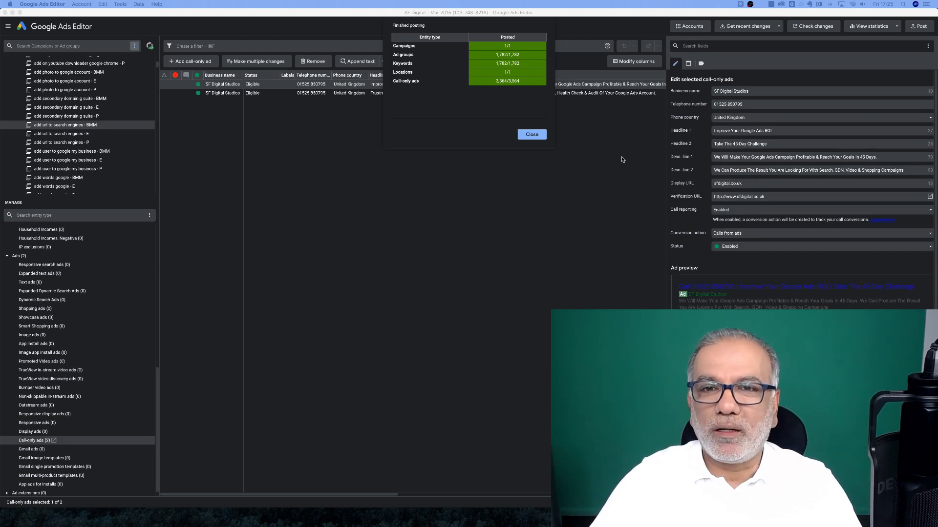
pyautogui.click(528, 138)
# - Switch to Chrome, leave the Google Ads keyword plan and list the account's search campaigns
pyautogui.hotkey('ctrl', 'Left')
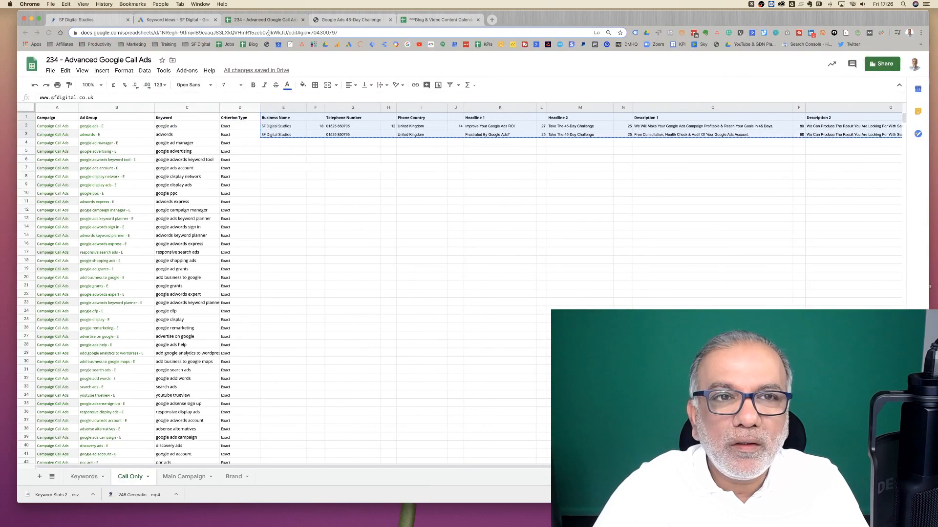
pyautogui.click(164, 18)
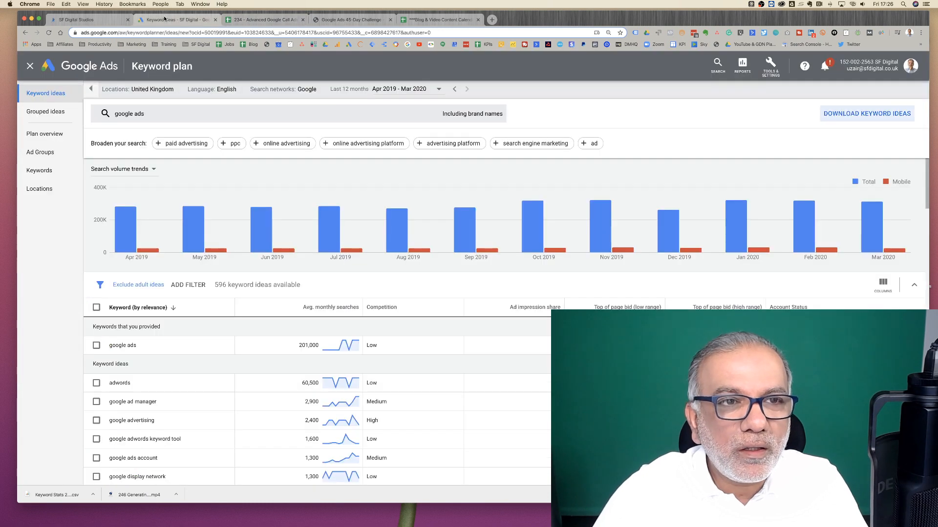
pyautogui.click(30, 66)
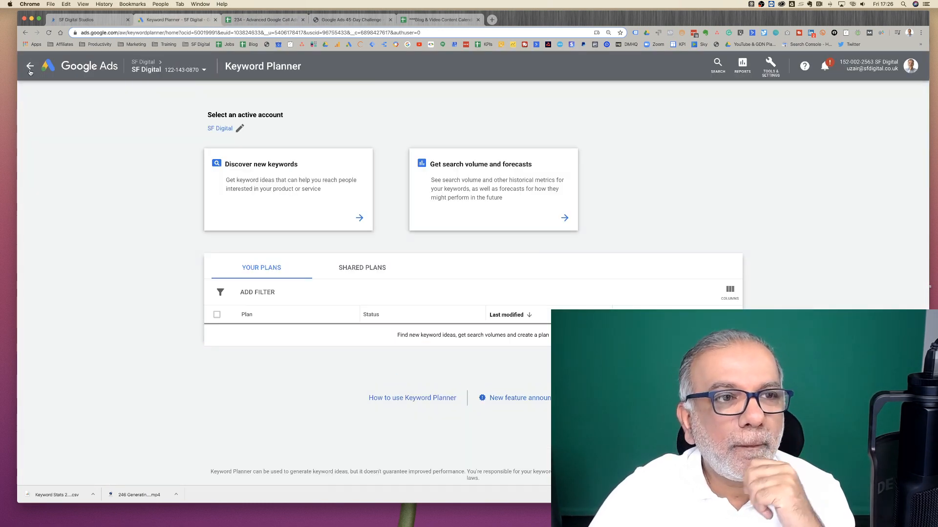
pyautogui.click(30, 72)
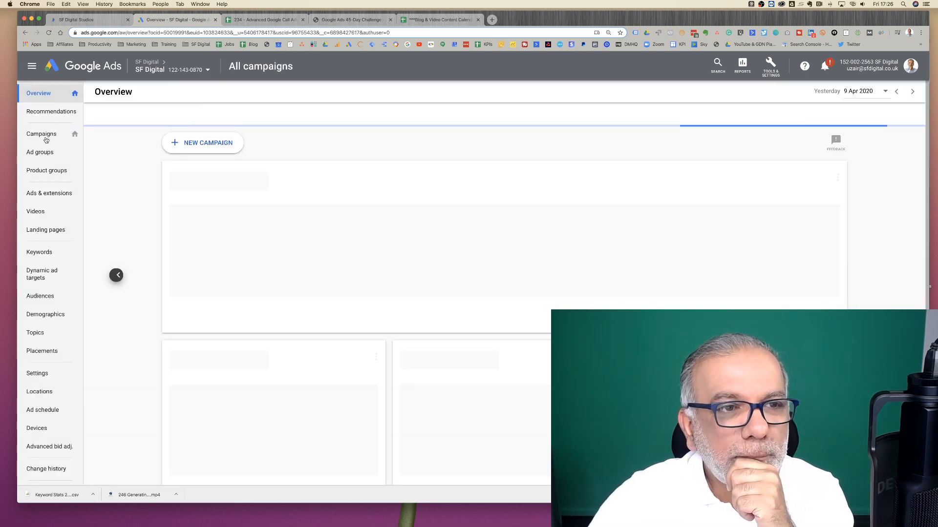
pyautogui.click(46, 140)
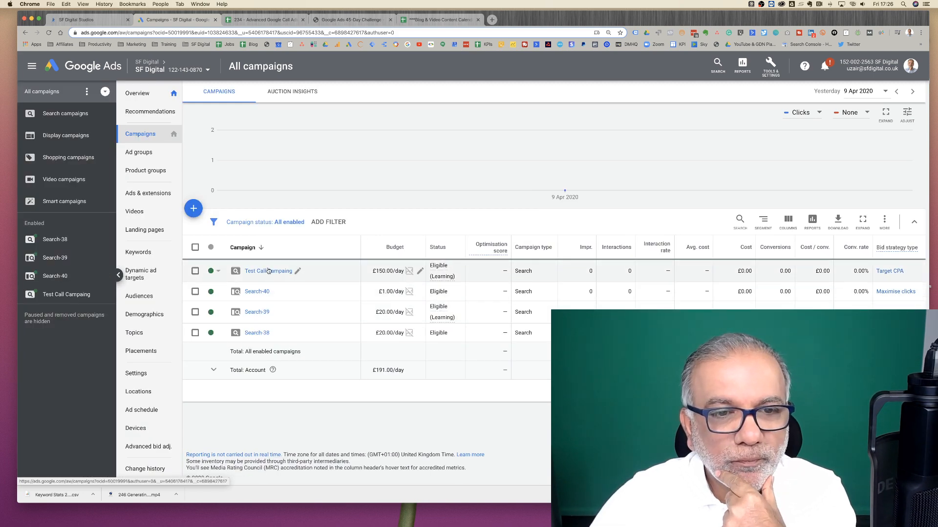
pyautogui.click(73, 116)
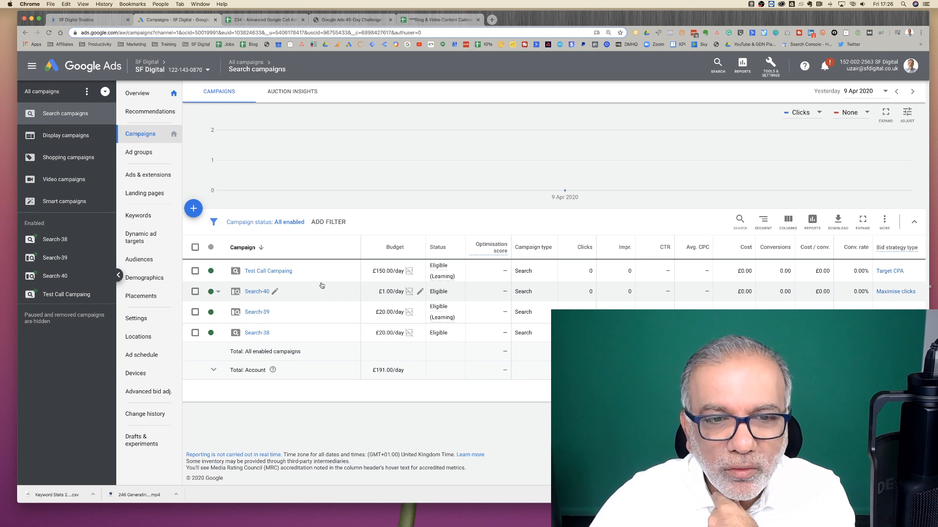
# - Look into the Test Call Campaing entry, return to the search campaigns list and briefly check Google Ads Editor
pyautogui.click(274, 292)
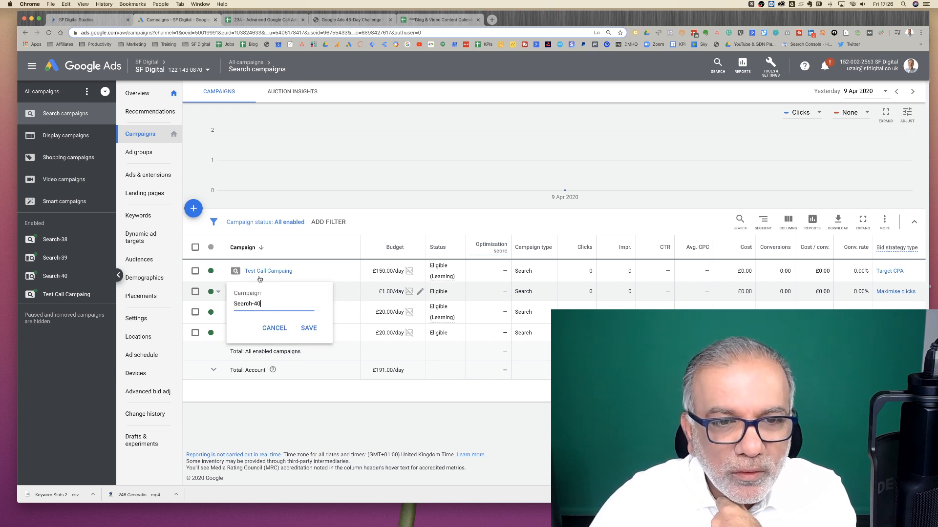
pyautogui.click(269, 326)
pyautogui.click(269, 270)
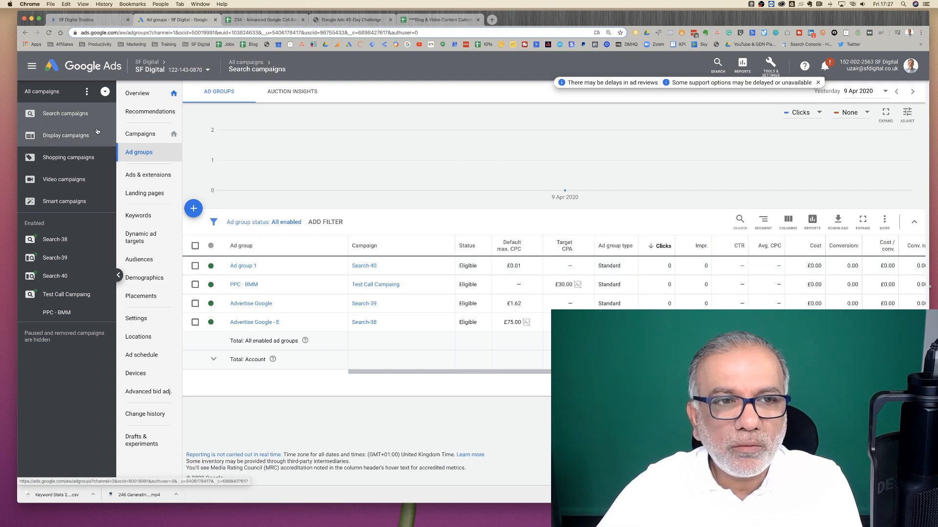
pyautogui.click(141, 134)
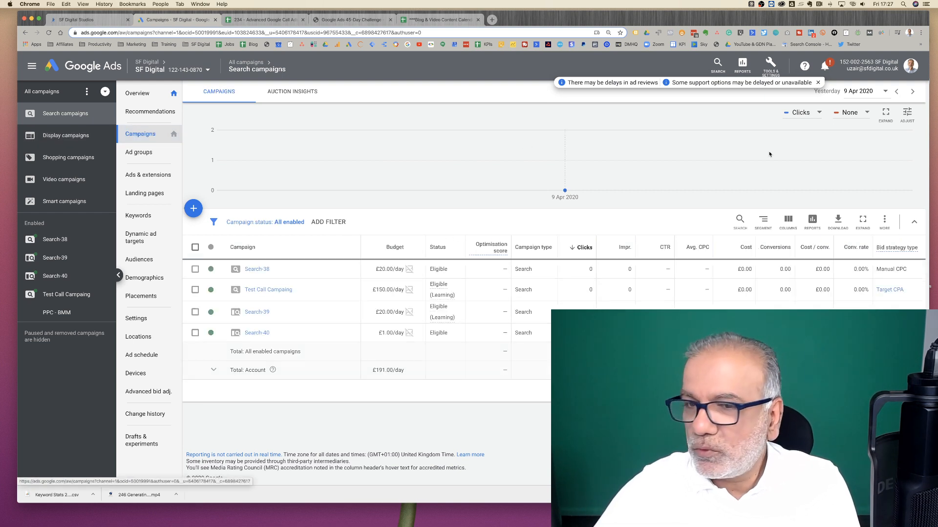
pyautogui.hotkey('ctrl', 'Right')
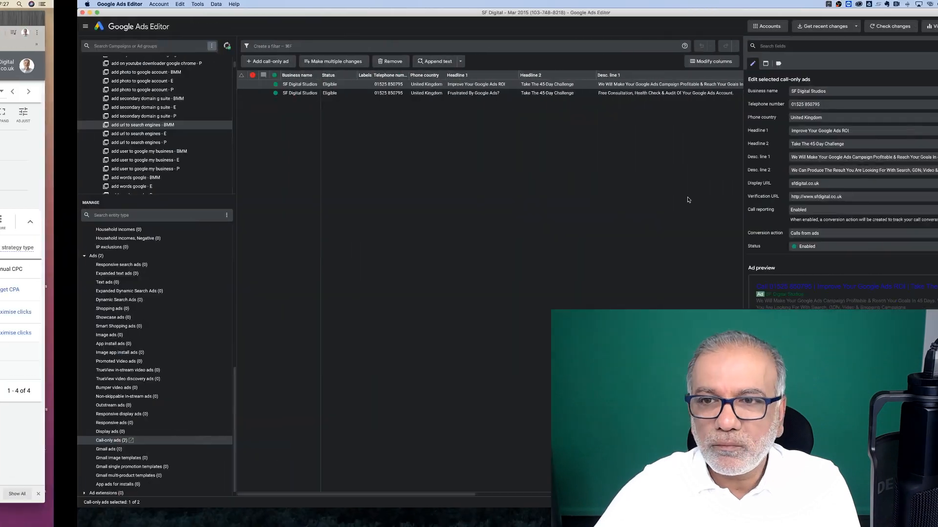
pyautogui.hotkey('ctrl', 'Left')
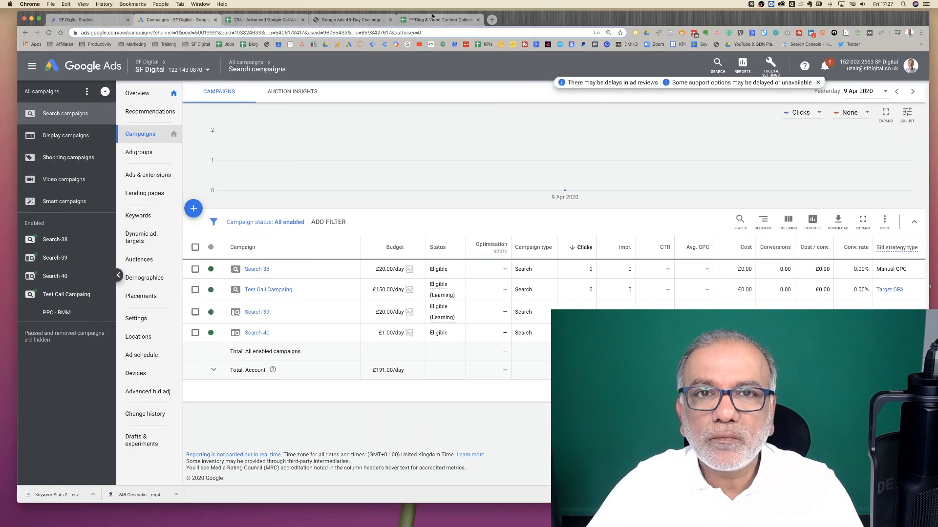
# - Enlarge the Call Only sheet of the 234 - Advanced Google Call Ads spreadsheet and examine the Business Name and Telephone Number length formulas
pyautogui.click(256, 21)
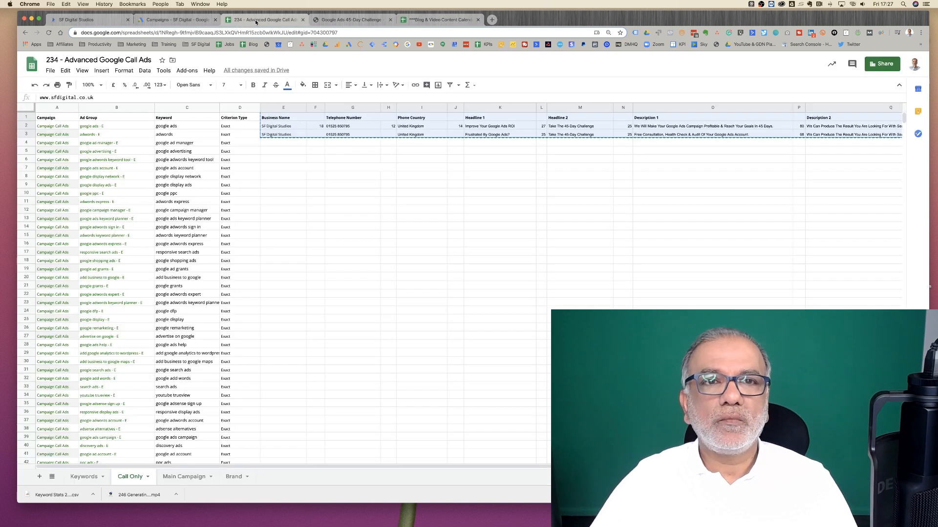
pyautogui.click(465, 196)
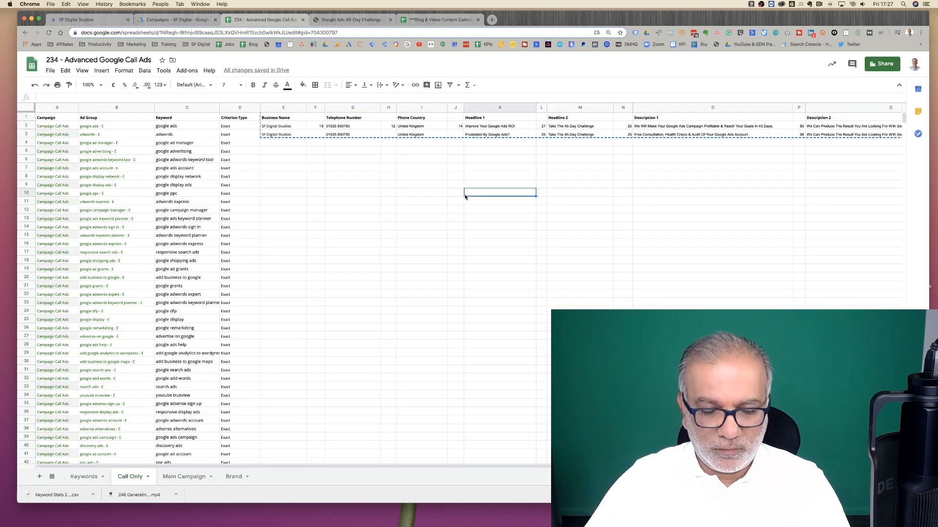
pyautogui.press('super+equal')
pyautogui.press('super+equal')
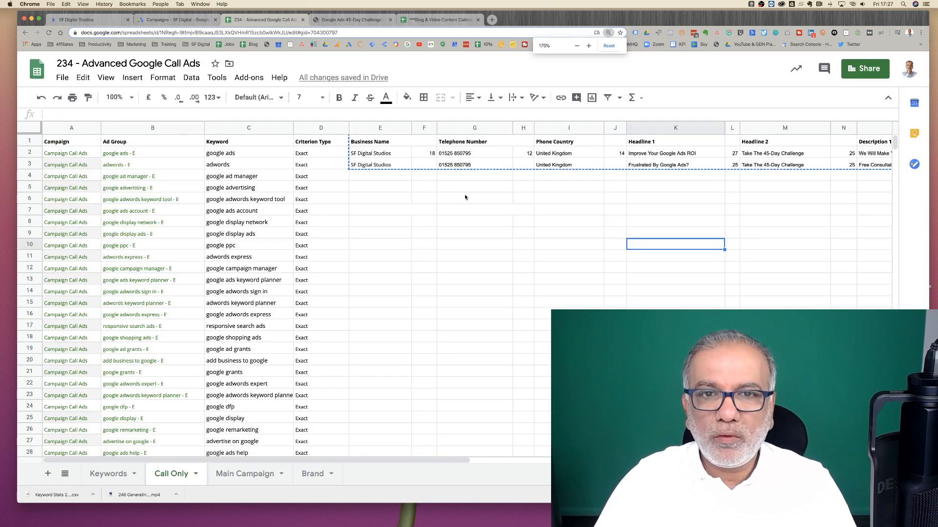
pyautogui.press('super+equal')
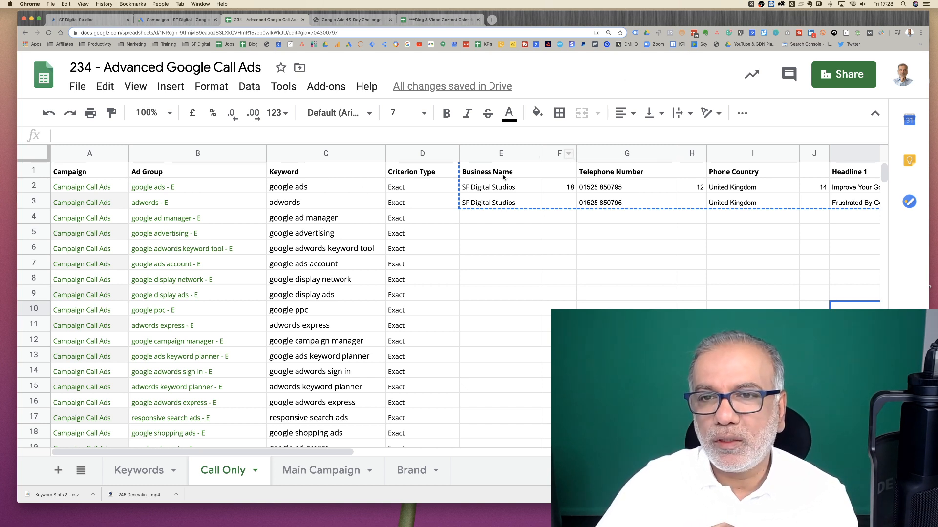
pyautogui.hscroll(5, 499, 178)
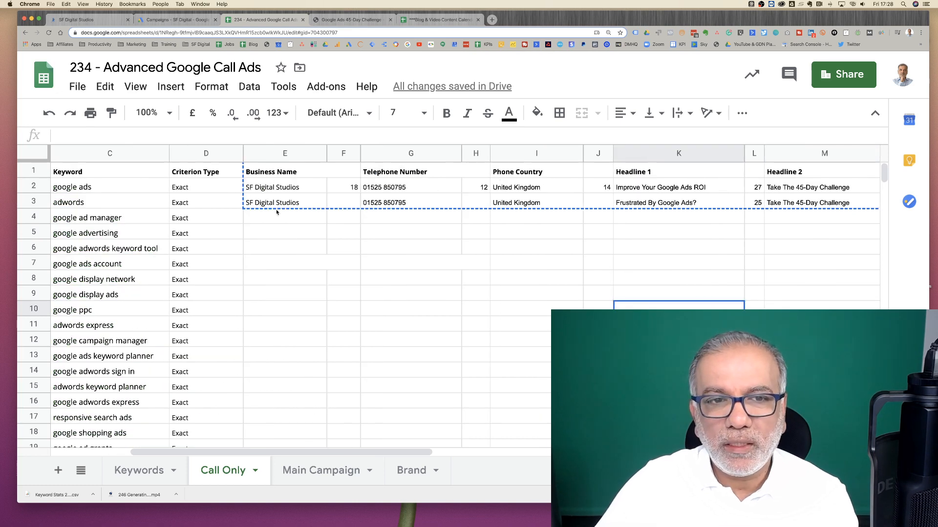
pyautogui.click(276, 226)
pyautogui.click(275, 238)
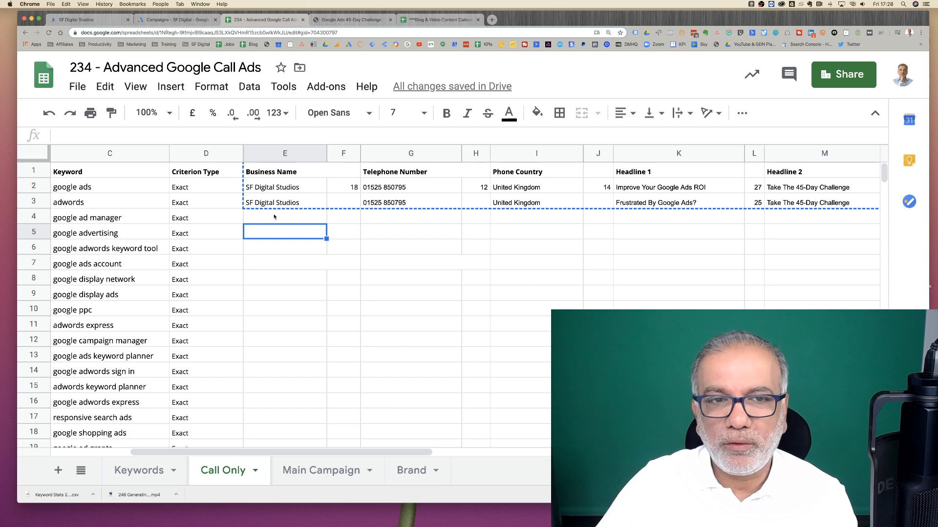
pyautogui.click(348, 191)
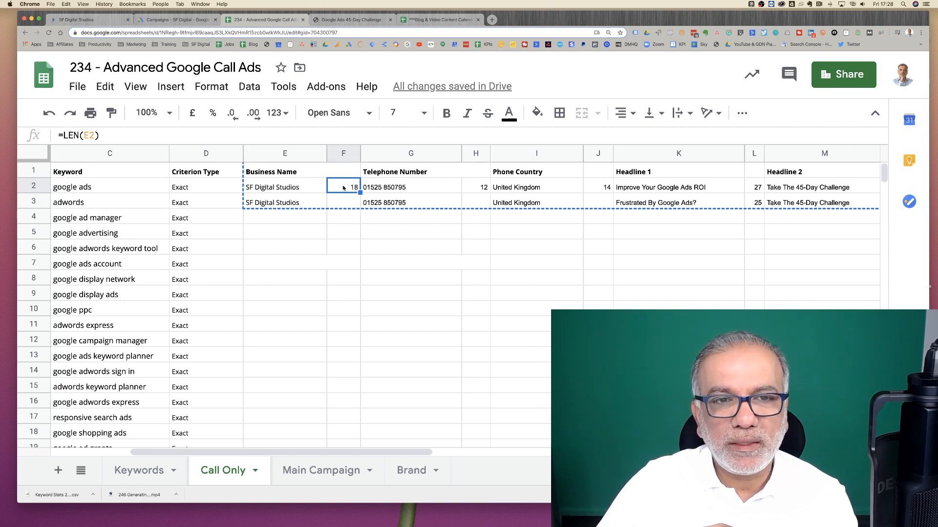
pyautogui.click(472, 189)
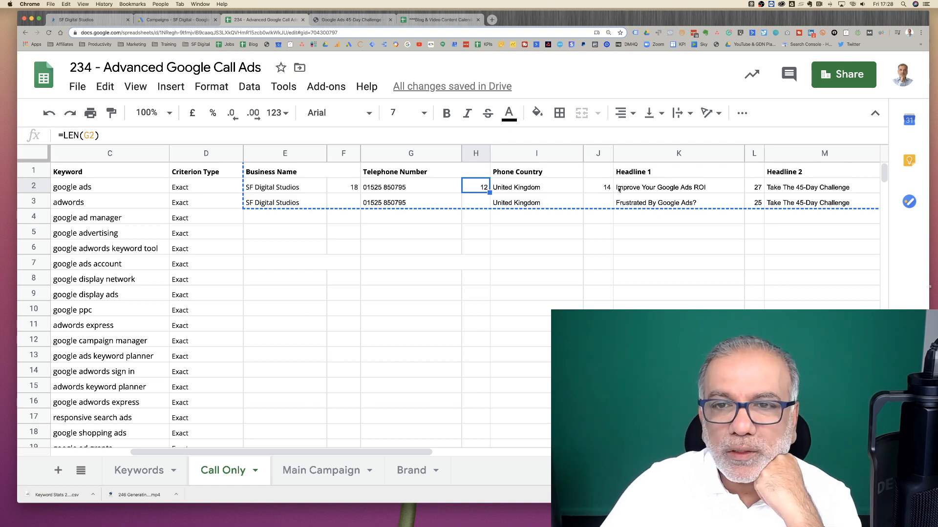
# - Examine the Headline 1 length formula and review the ad columns through Verification URL, then return to the Campaign column
pyautogui.hscroll(4, 619, 189)
pyautogui.click(559, 188)
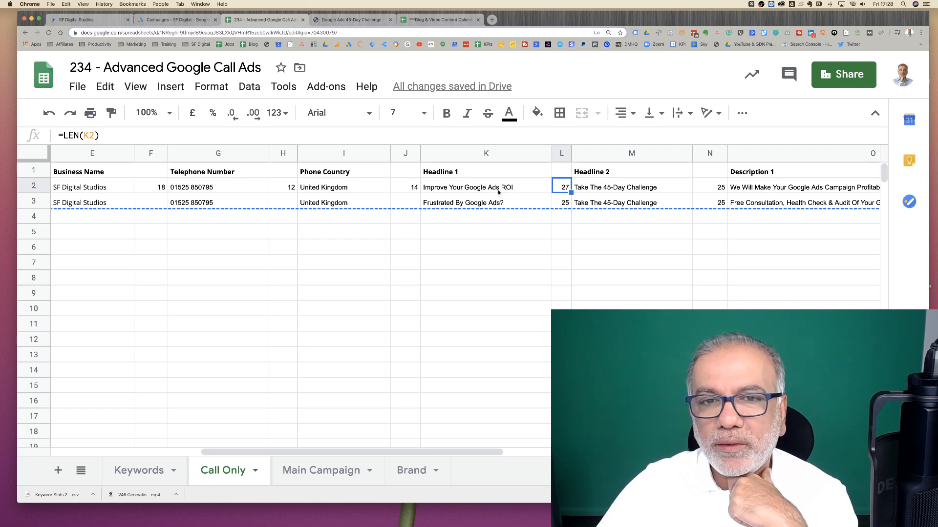
pyautogui.hscroll(2, 498, 192)
pyautogui.hscroll(3, 498, 192)
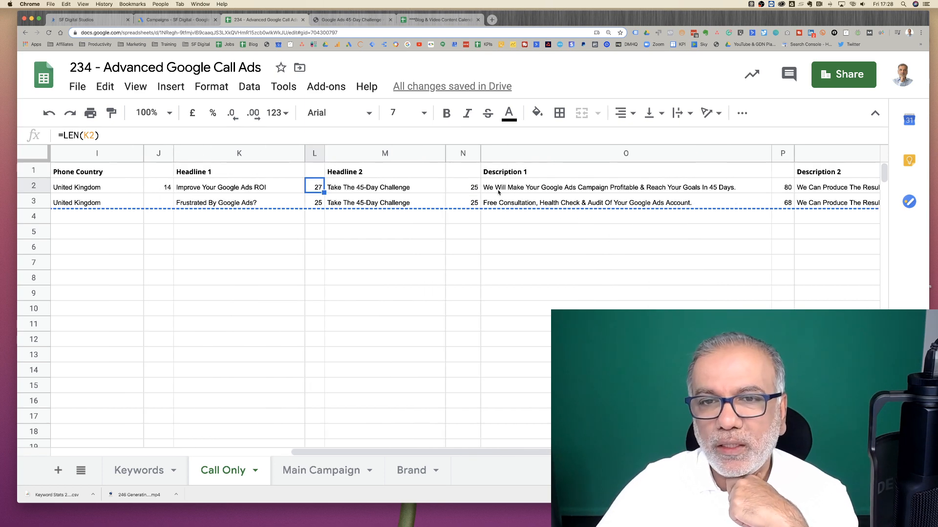
pyautogui.hscroll(6, 643, 204)
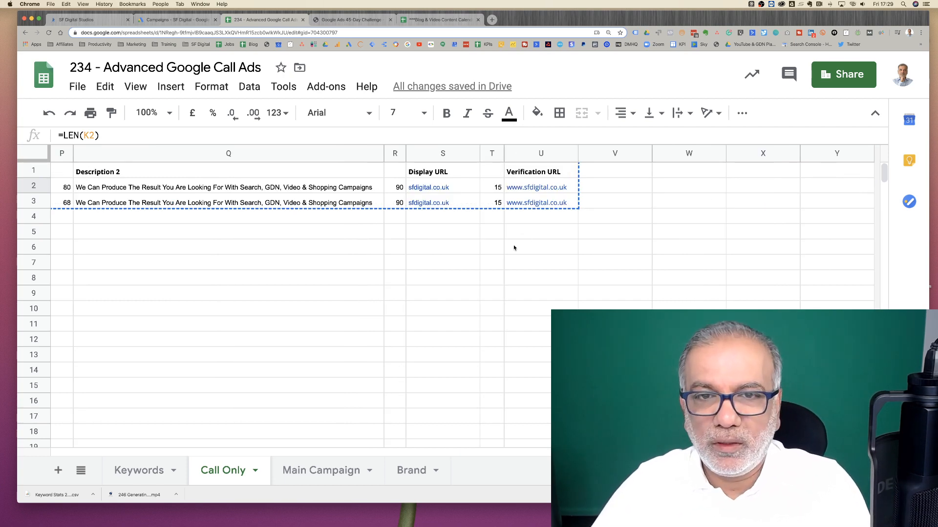
pyautogui.hscroll(-10, 514, 249)
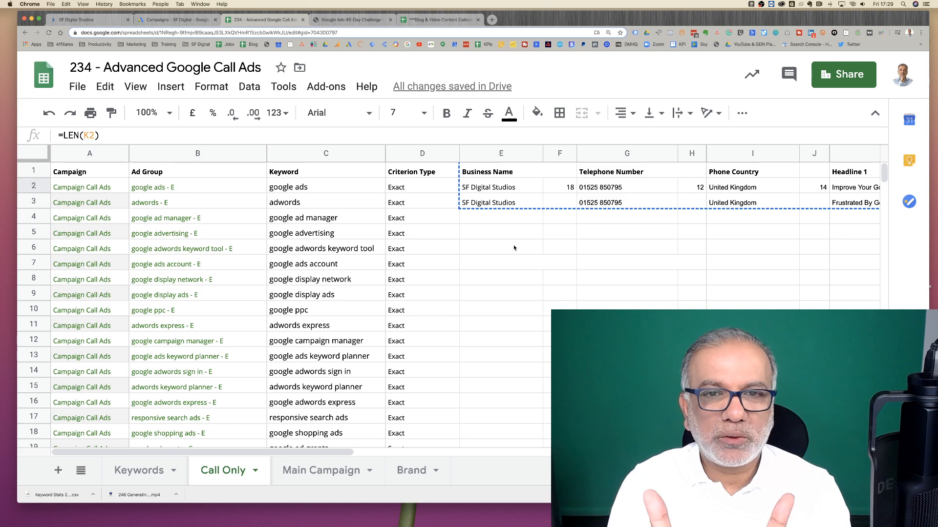
# - Select the Campaign through Criterion Type columns and look at the SF Digital Studios courses page before returning to the spreadsheet
pyautogui.click(404, 150)
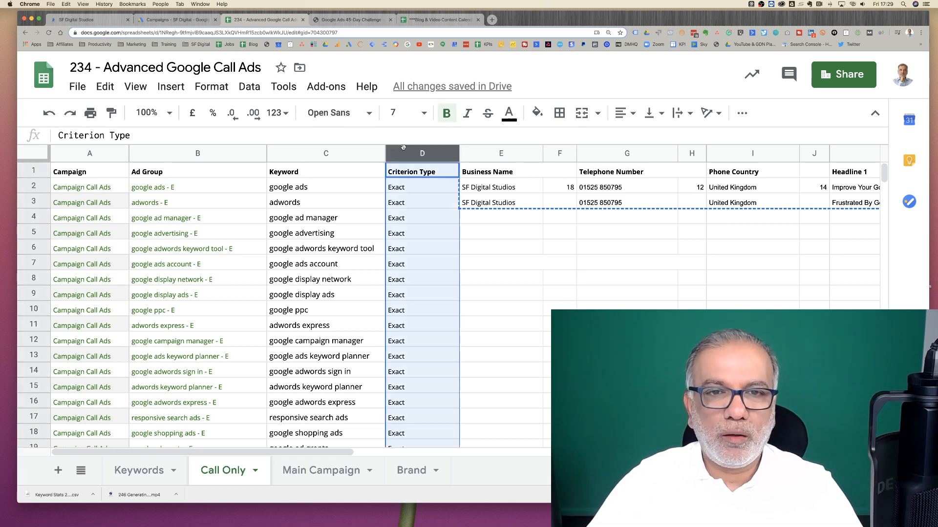
pyautogui.keyDown('shift'); pyautogui.click(102, 154); pyautogui.keyUp('shift')
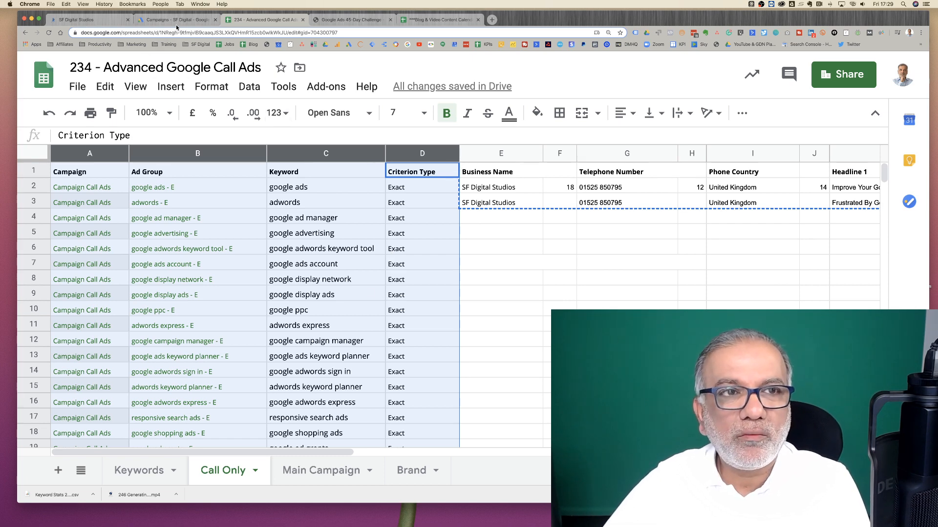
pyautogui.click(96, 21)
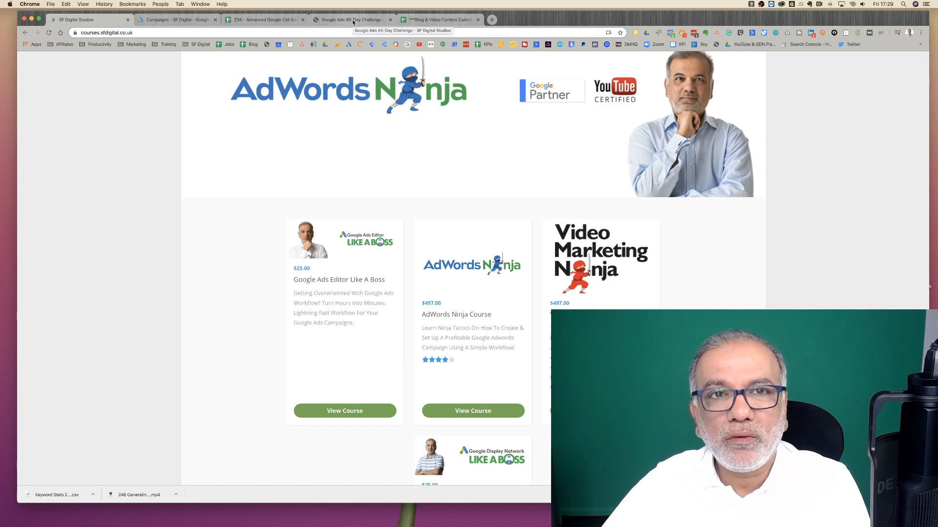
pyautogui.click(273, 20)
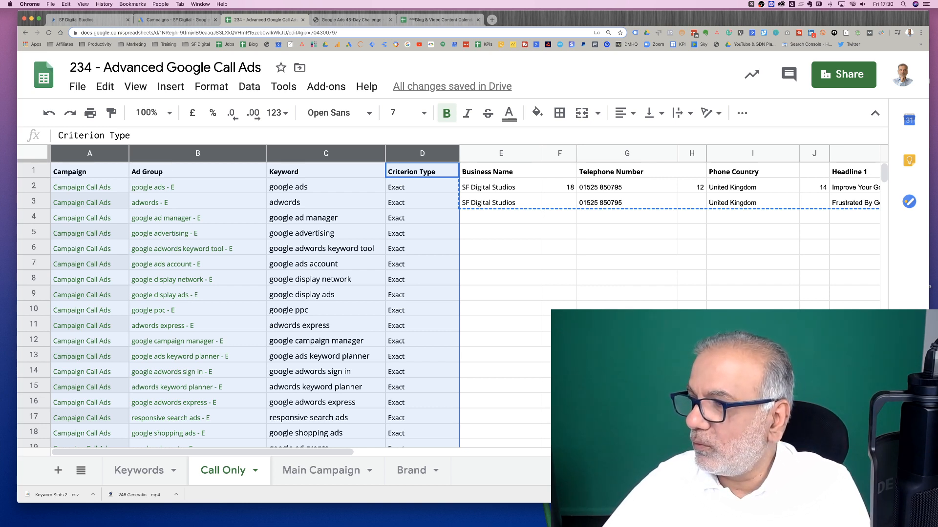
# - Search the web for "google ads editor" in a new browser tab and open the official Google Ads Editor page
pyautogui.click(492, 20)
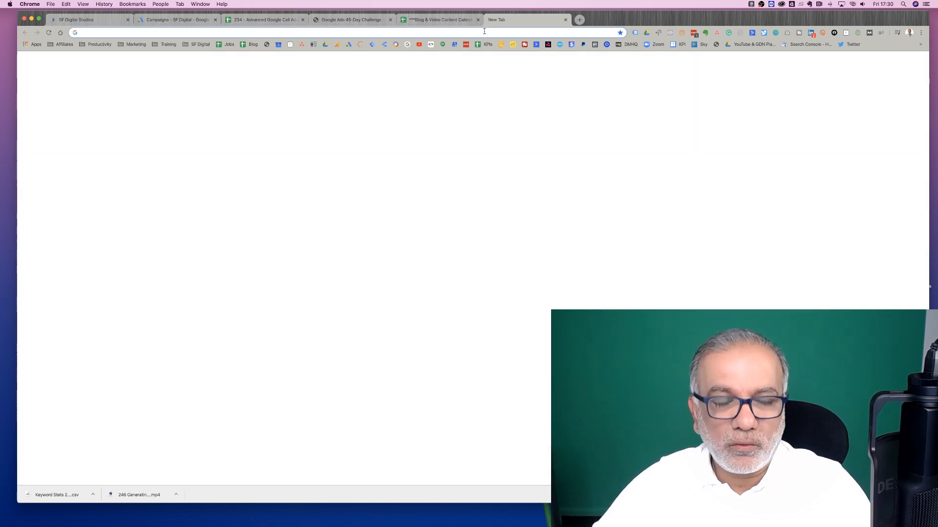
pyautogui.write('google ads editor')
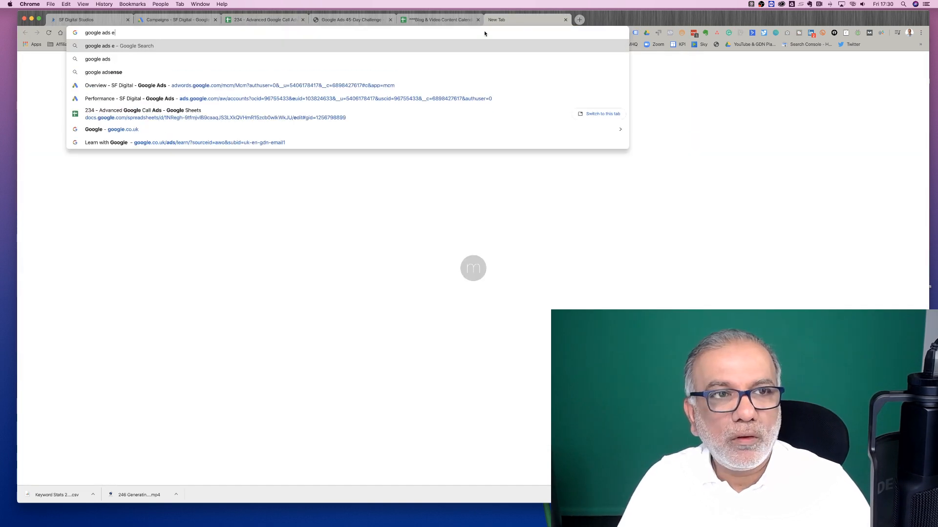
pyautogui.press('Return')
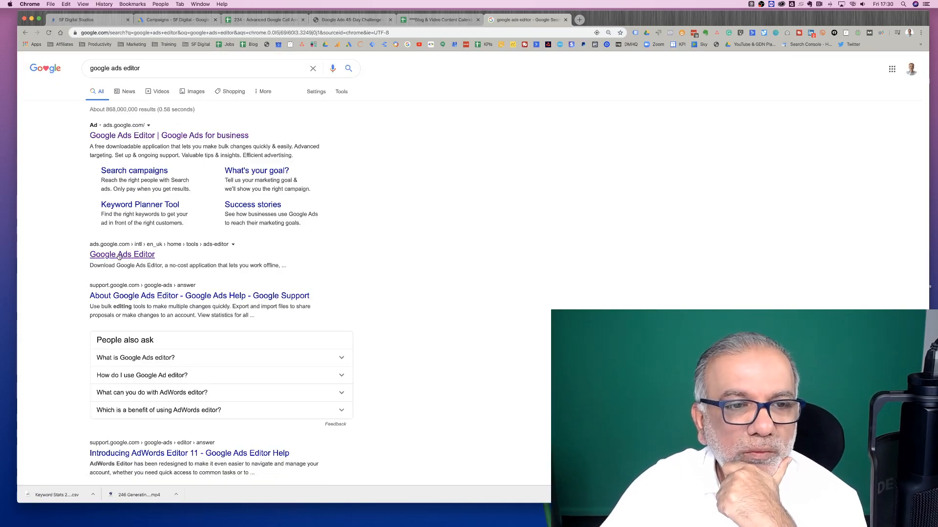
pyautogui.click(138, 255)
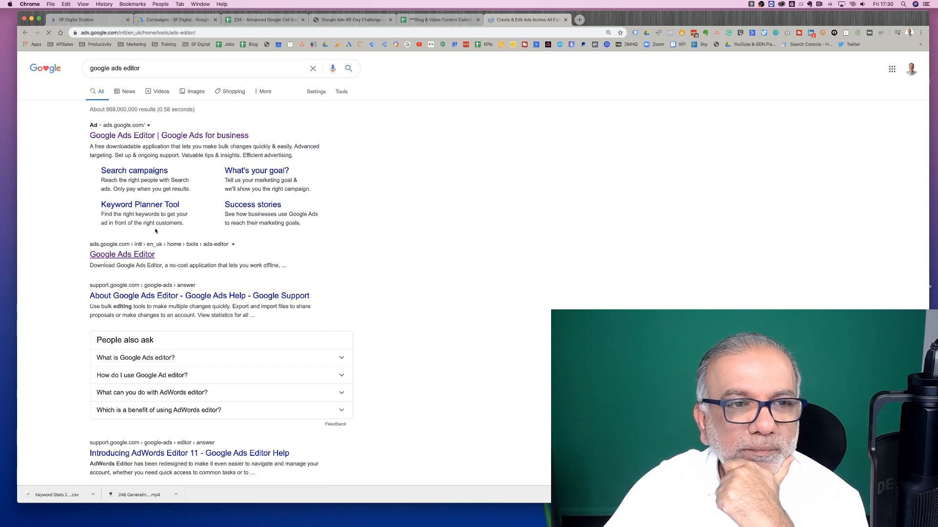